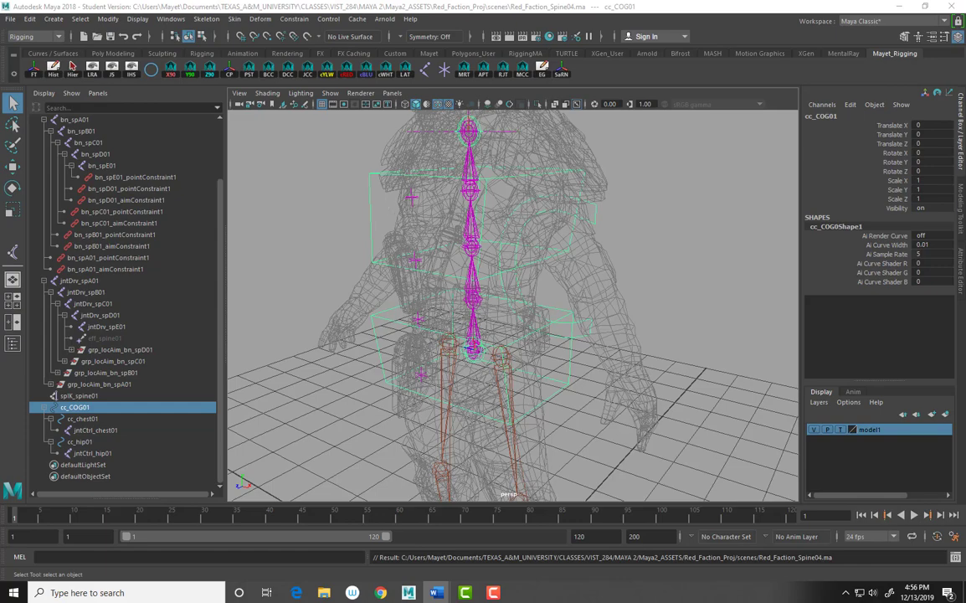
- Open the Node Editor, create a plusMinusAverage node and place it to the right of the cc_COG01 node
left_click(170, 19)
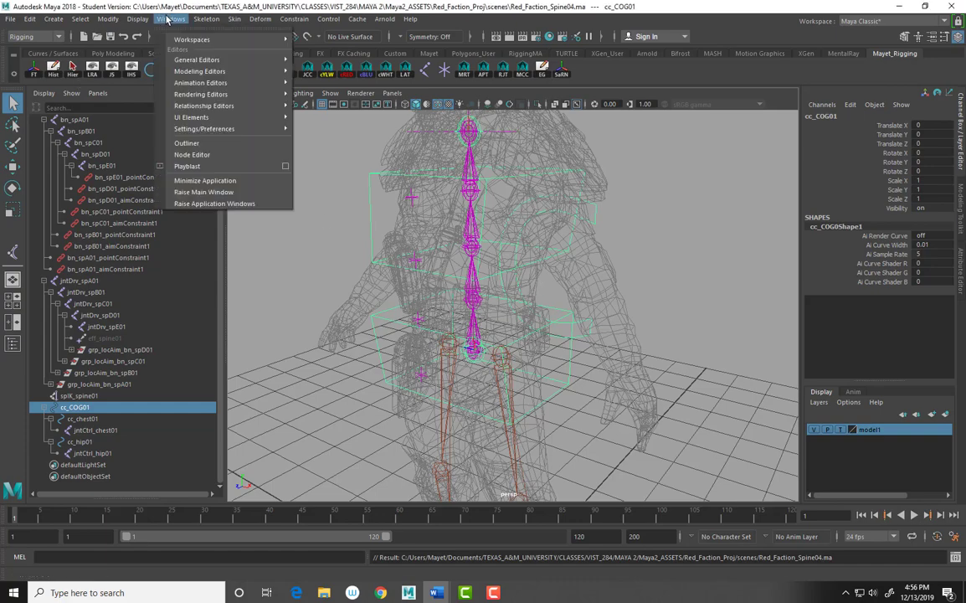
left_click(191, 155)
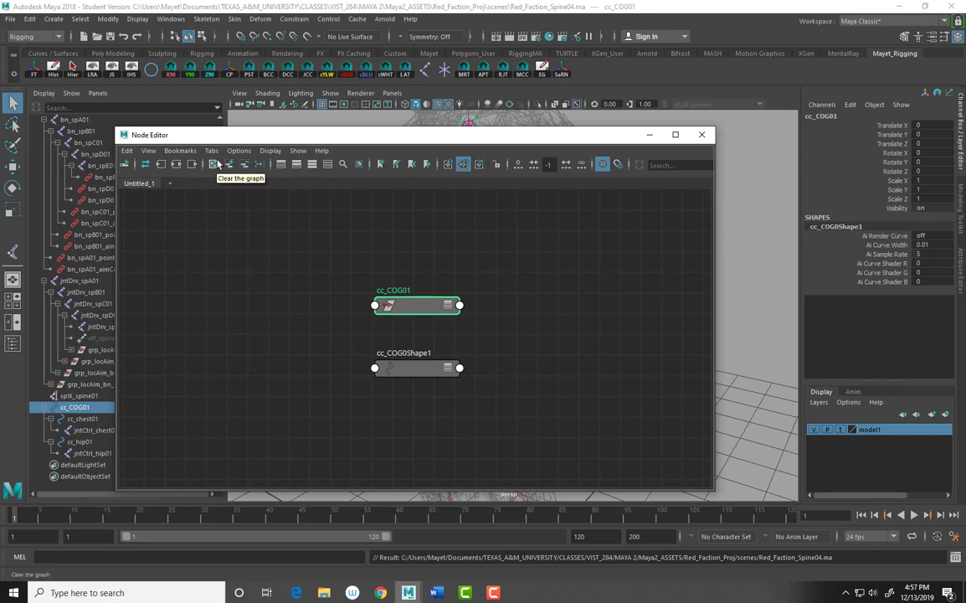
left_click(265, 260)
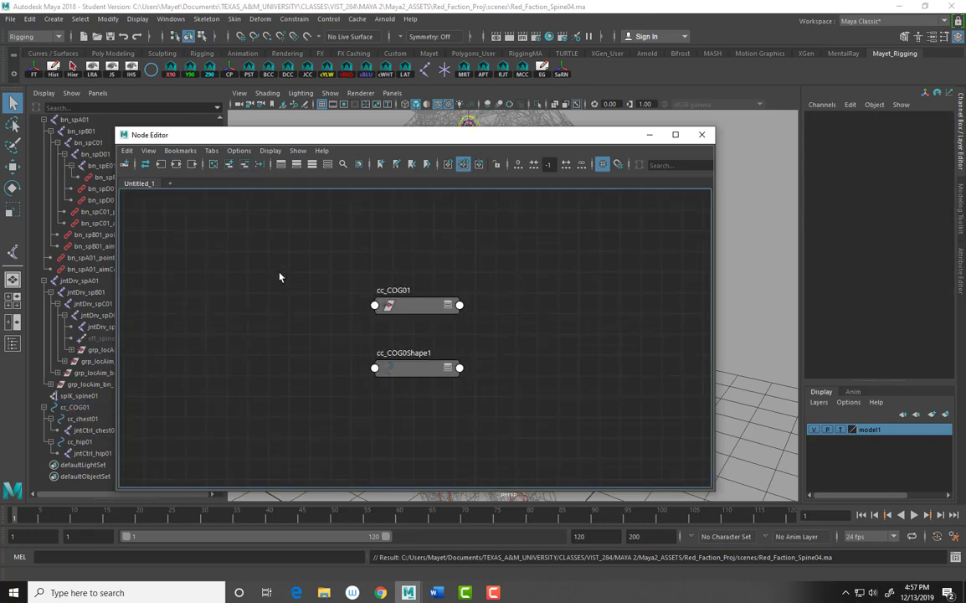
key("Tab")
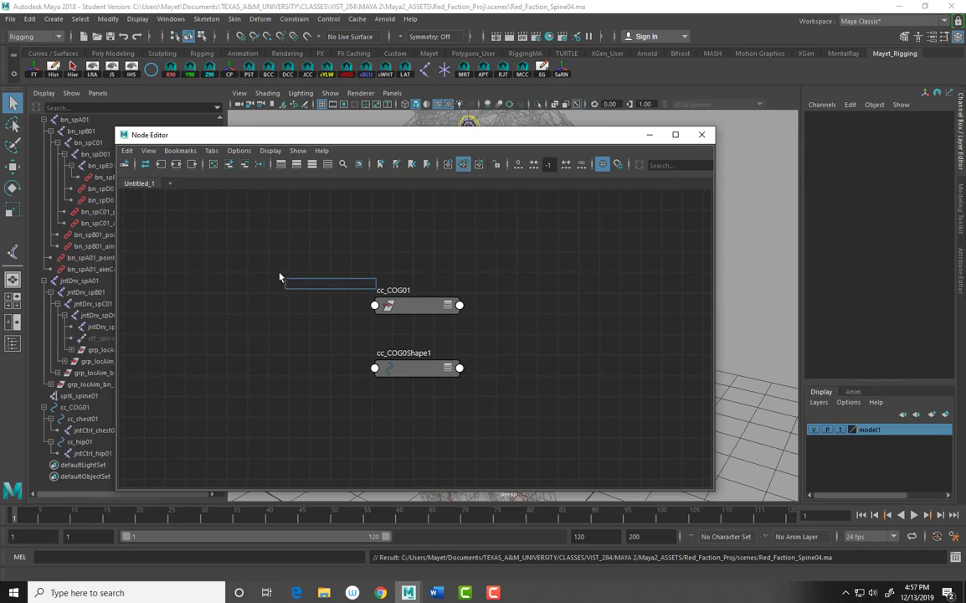
type("plus")
left_click(303, 296)
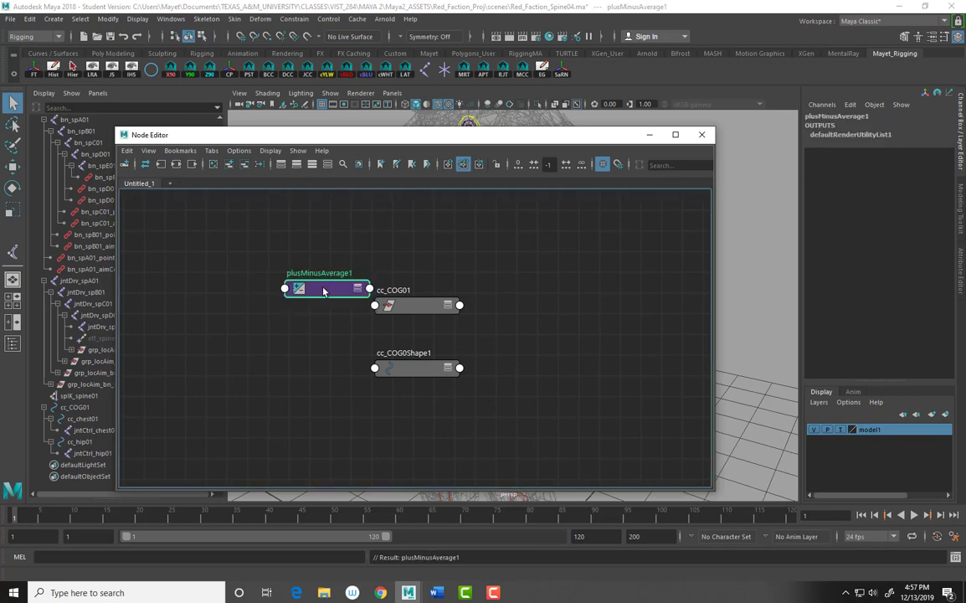
left_click_drag(323, 287, 501, 268)
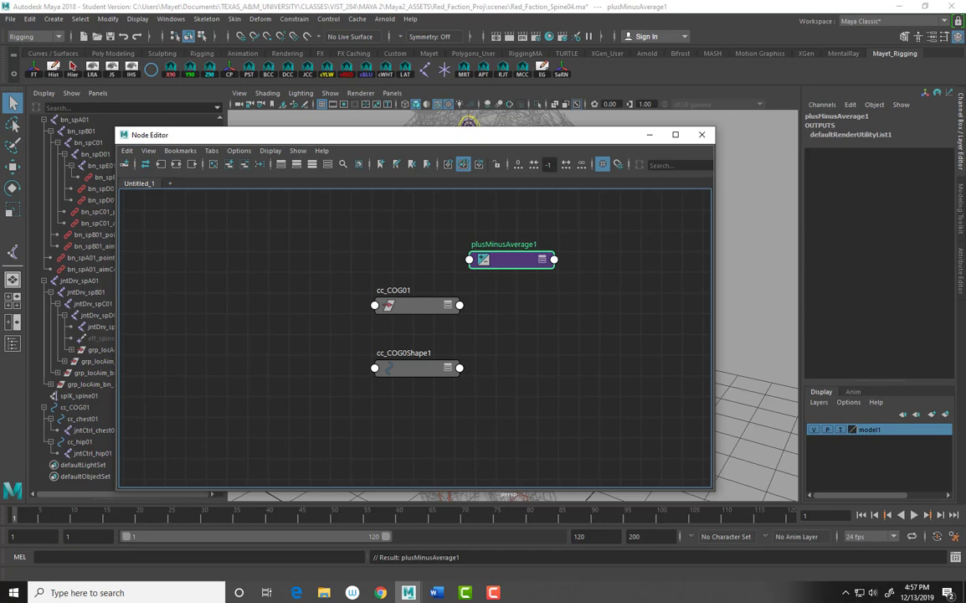
left_click_drag(513, 258, 572, 277)
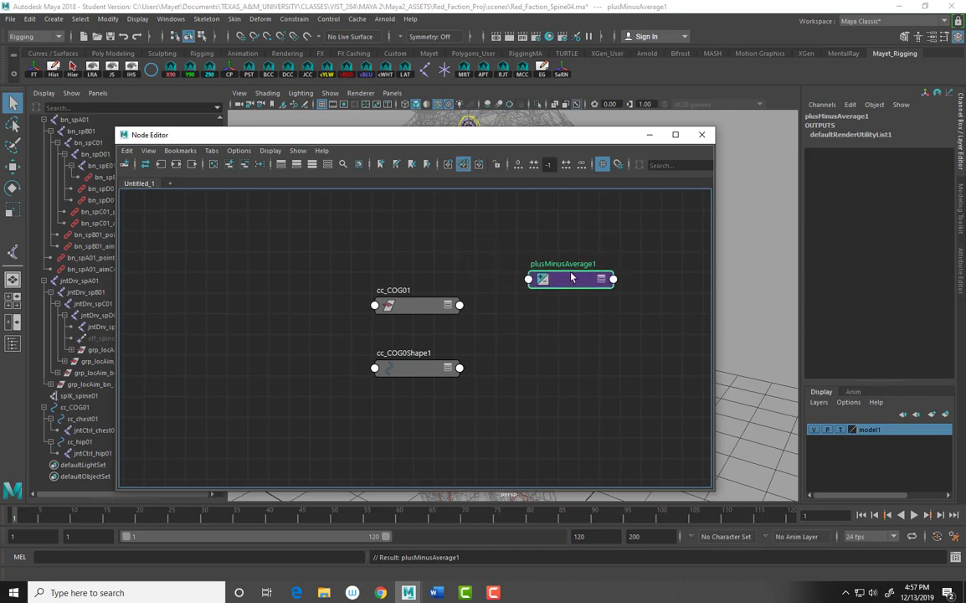
- Duplicate the plusMinusAverage node twice and stack the copies beneath the original
key("ctrl+d")
left_click_drag(252, 338, 582, 319)
key("ctrl+d")
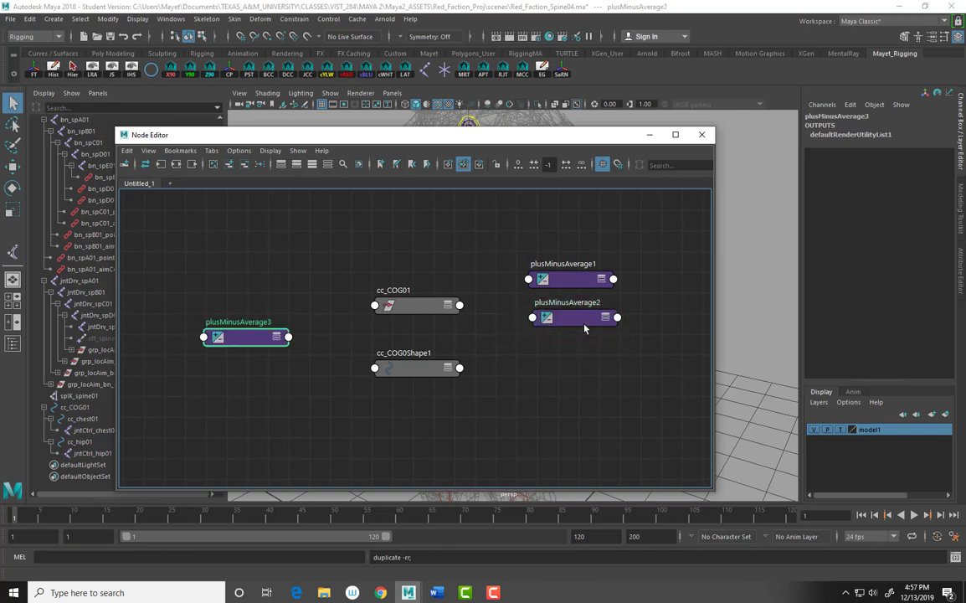
left_click_drag(256, 338, 582, 359)
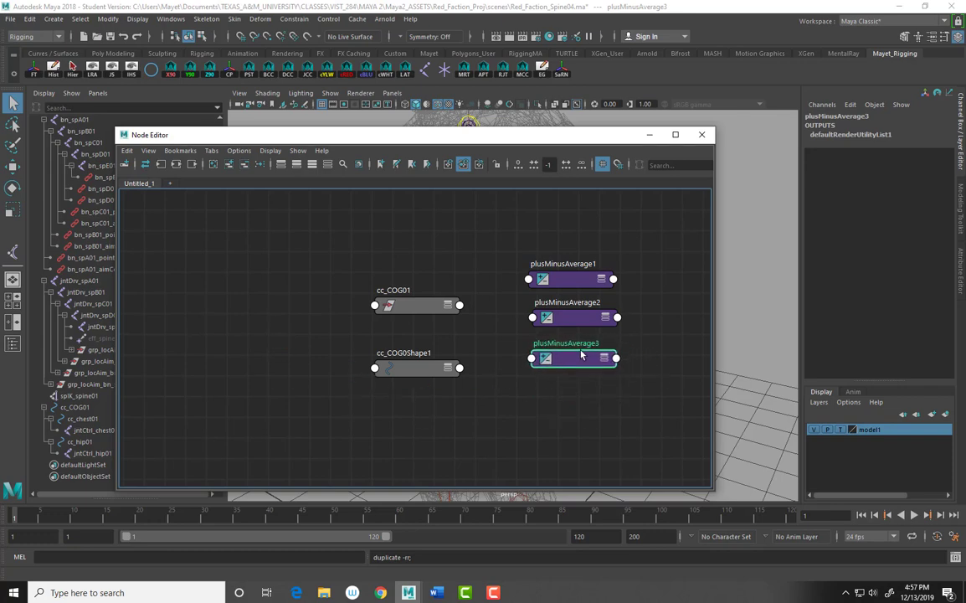
- Rename the uppermost plusMinusAverage node as pma_COG_chest01
double_click(560, 262)
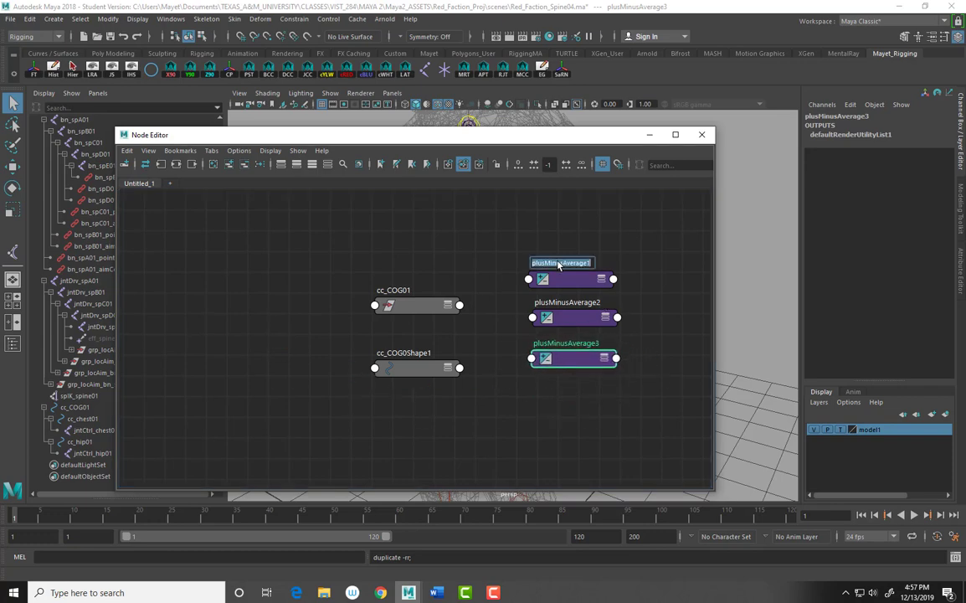
type("pma_COG_chest")
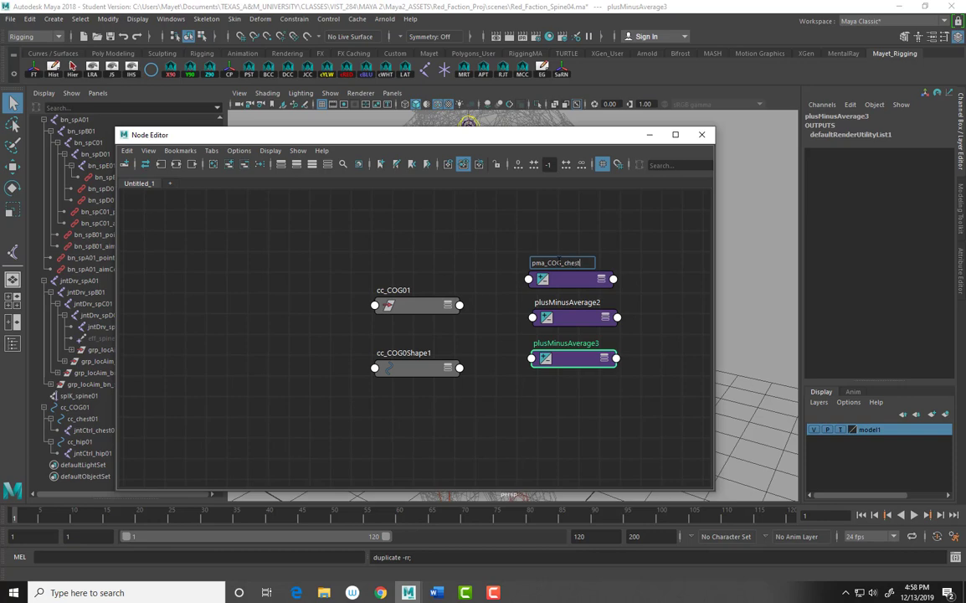
type("01")
key("Return")
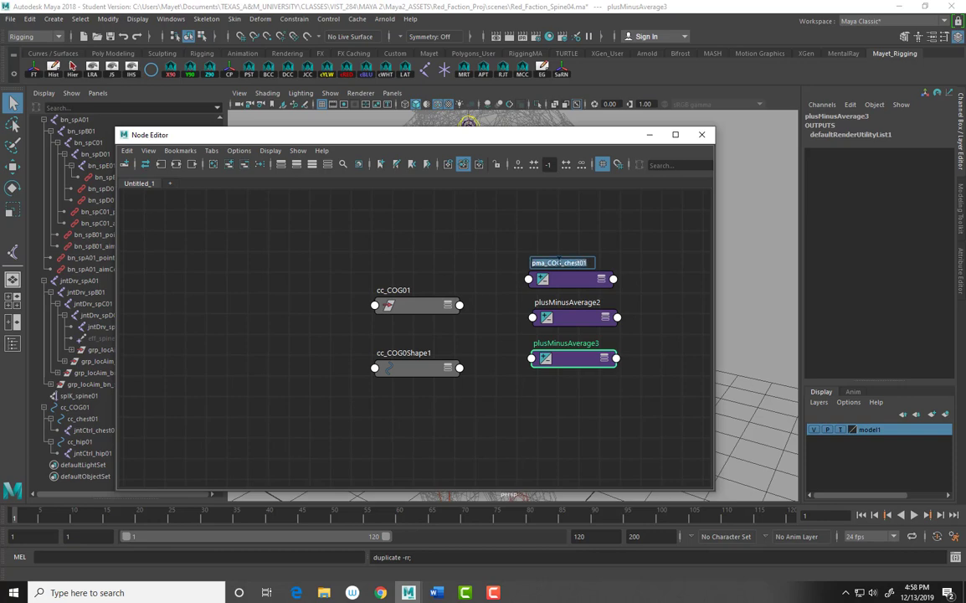
- Rename the middle plusMinusAverage node as pma_spC01 and the lowest one as pma_COG_hip01
double_click(548, 303)
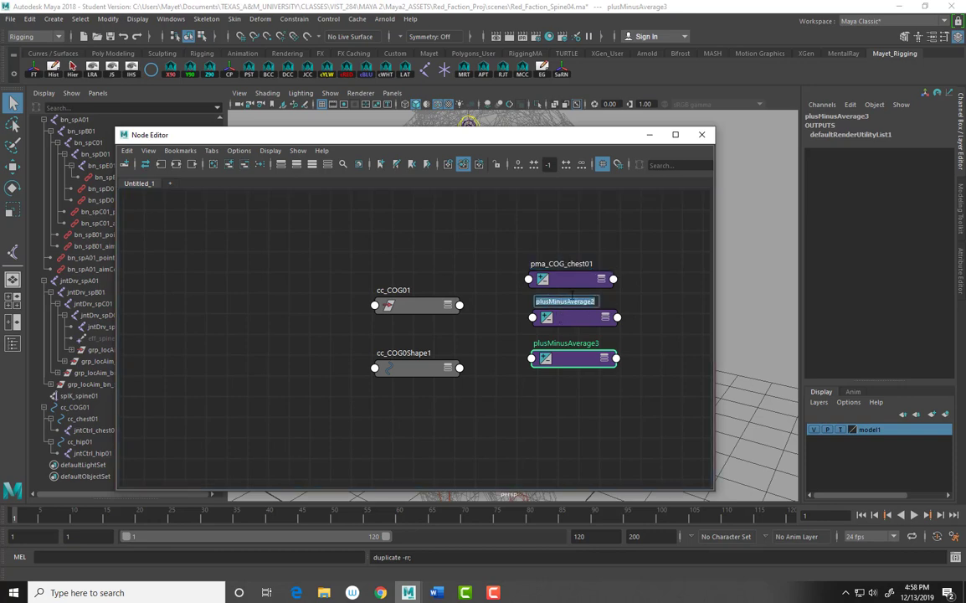
type("pma_spC01")
double_click(562, 342)
type("pma")
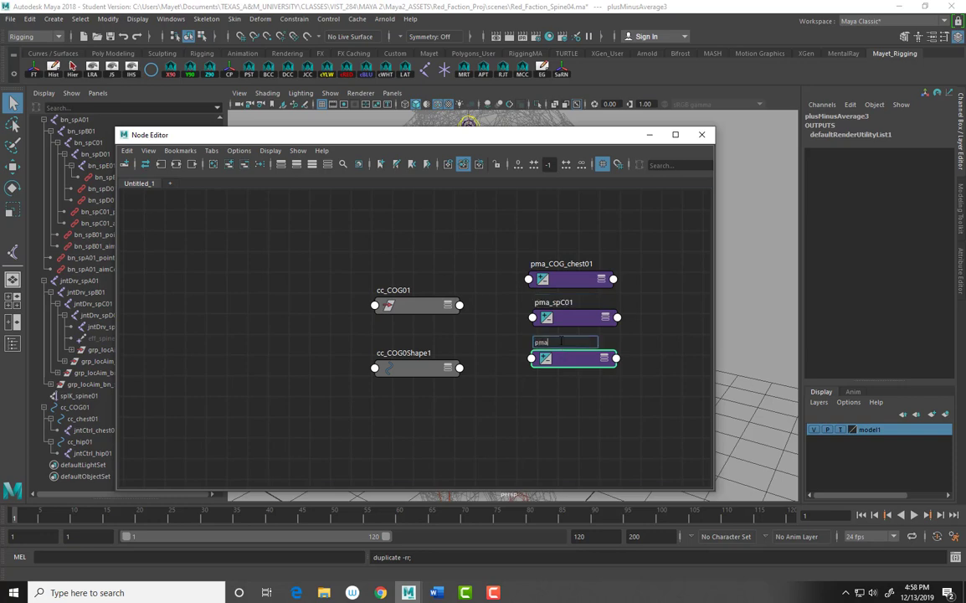
type("_COG_hip01")
key("Return")
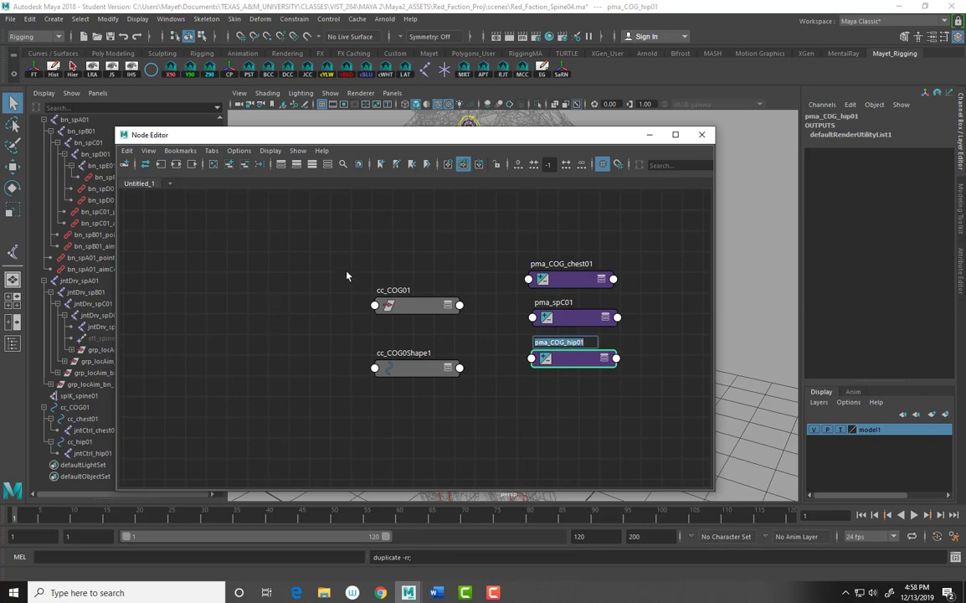
- Move the three pma nodes to the left of the cc_COG01 nodes and spread them apart vertically
left_click_drag(347, 274, 432, 418)
left_click_drag(534, 243, 511, 373)
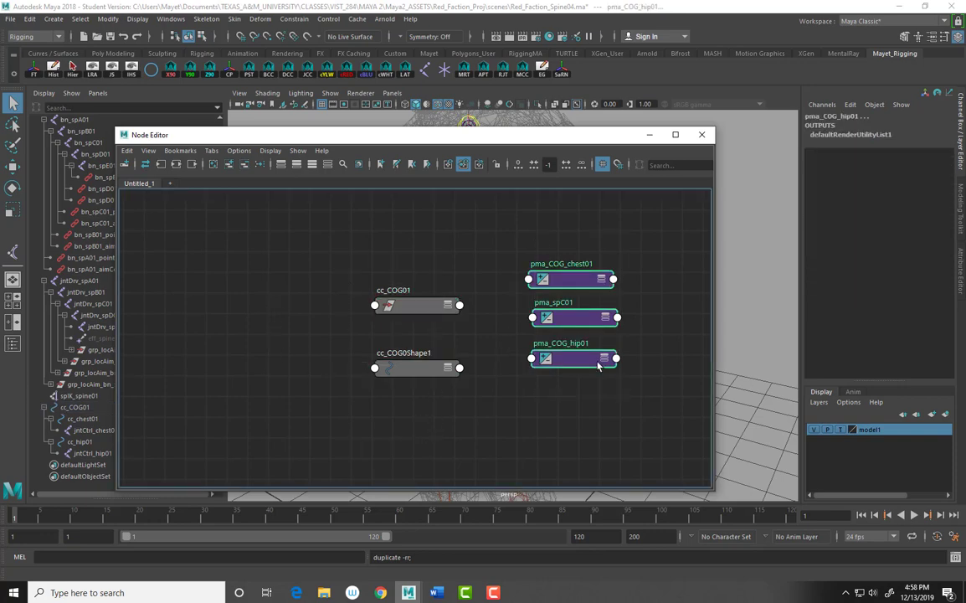
left_click_drag(561, 345, 184, 369)
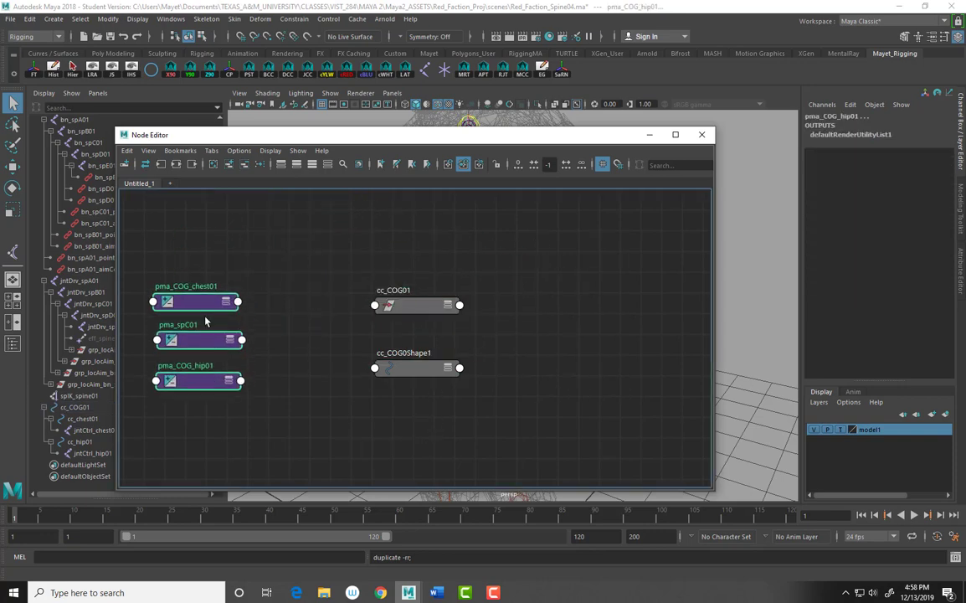
left_click(201, 301)
left_click_drag(201, 301, 207, 242)
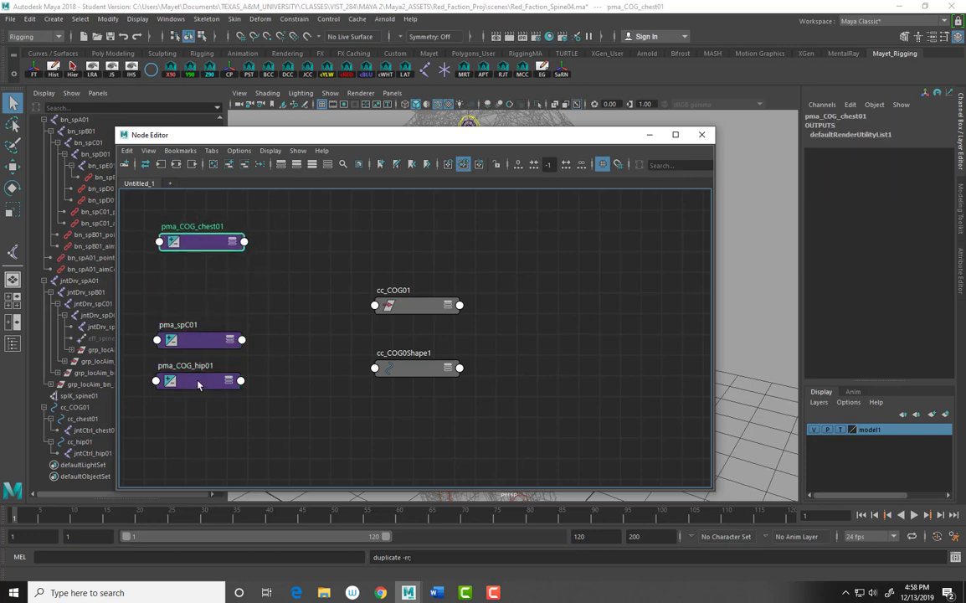
left_click_drag(198, 380, 201, 463)
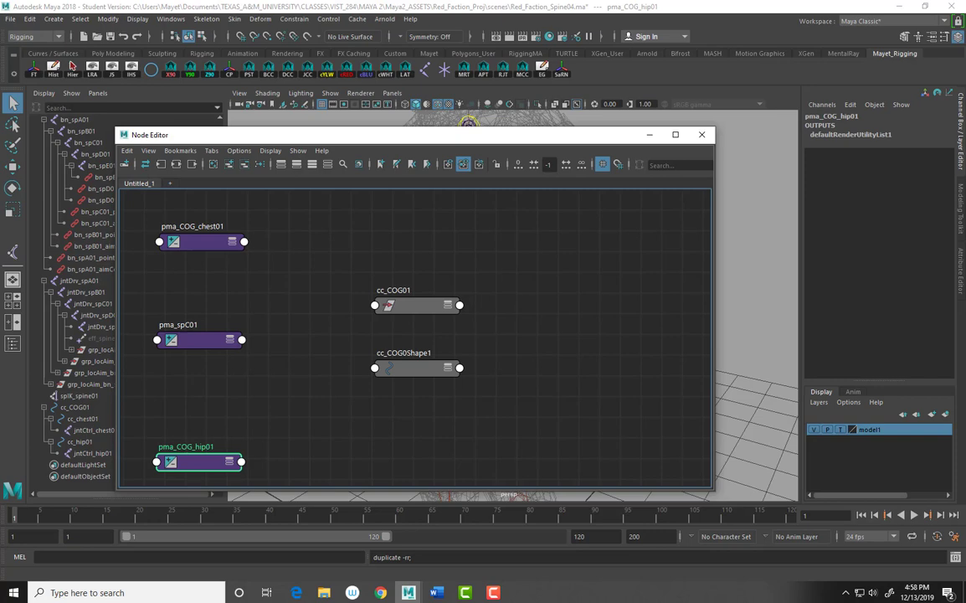
- Set the operation of pma_spC01 to Average and check the operation of pma_COG_chest01 in the Attribute Editor
left_click(199, 339)
left_click_drag(496, 142, 437, 117)
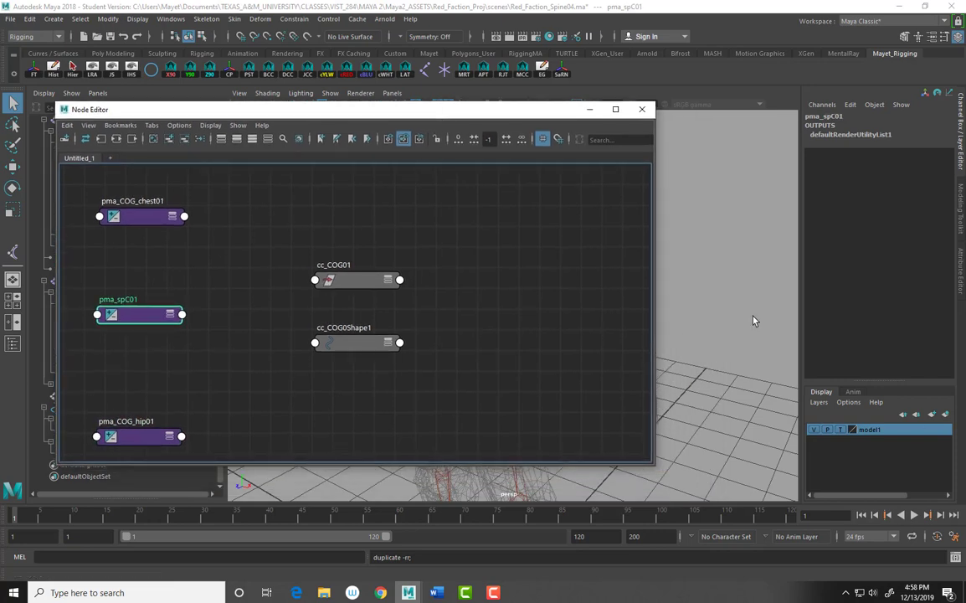
key("ctrl+a")
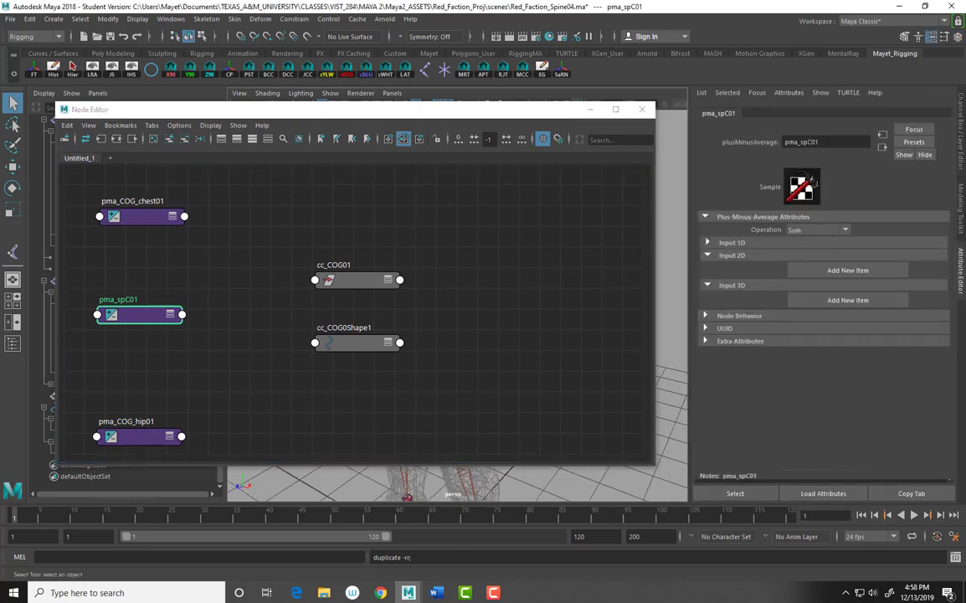
left_click(843, 231)
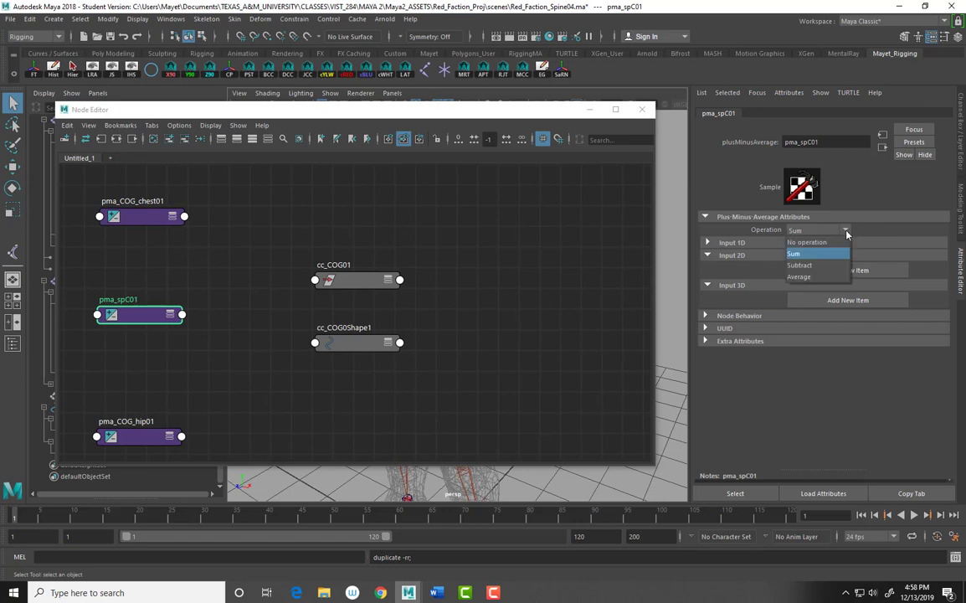
left_click(801, 276)
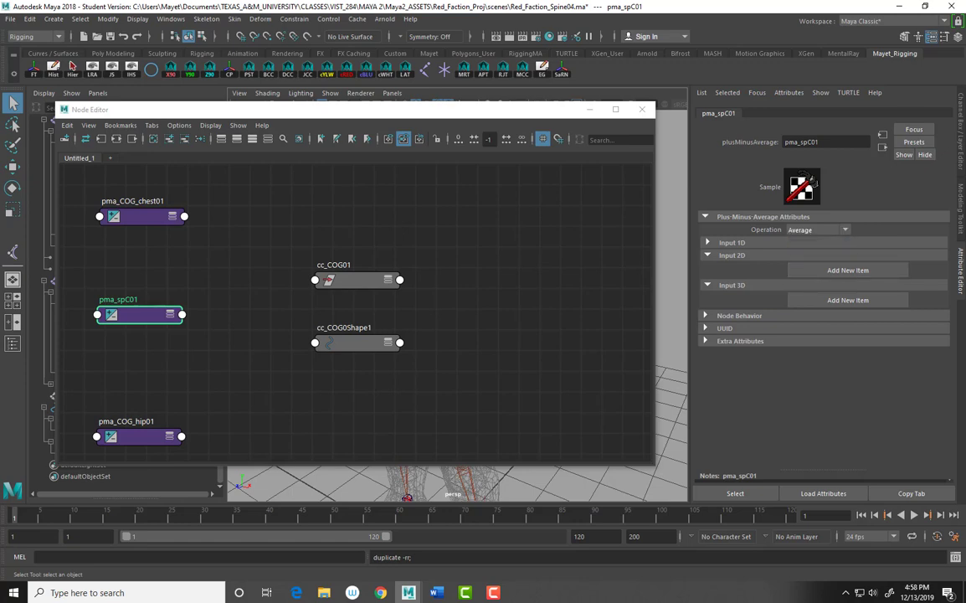
left_click(145, 218)
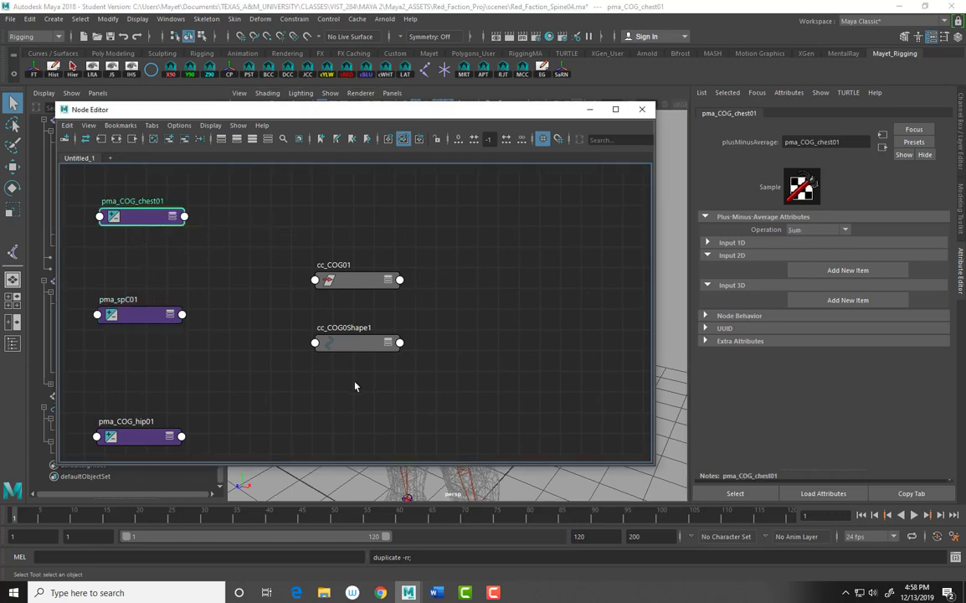
- Select the cc_hip01, cc_chest01 and cc_COG01 controls in the viewport and add them to the Node Editor graph
left_click_drag(414, 107, 656, 403)
left_click(345, 270)
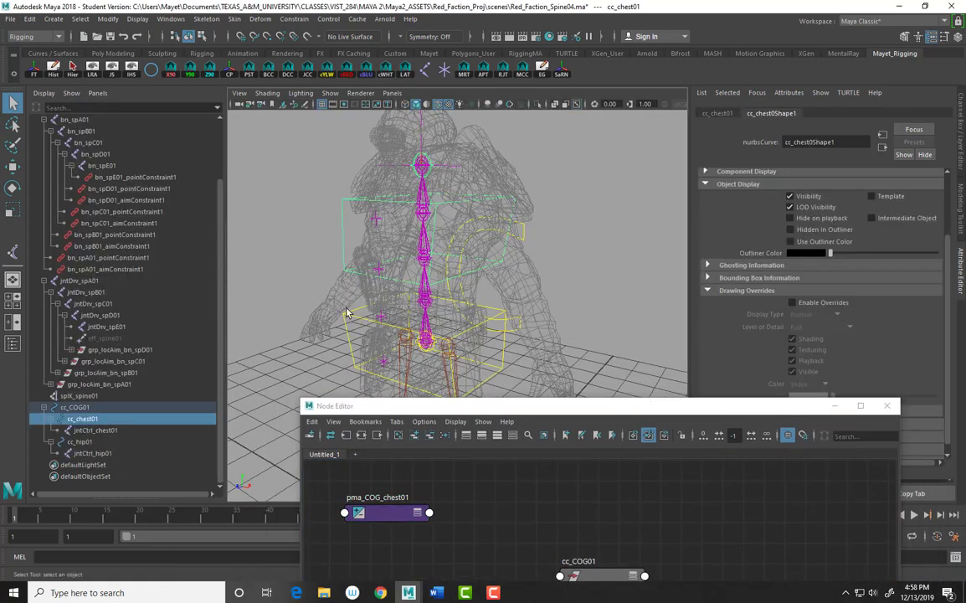
left_click(345, 270)
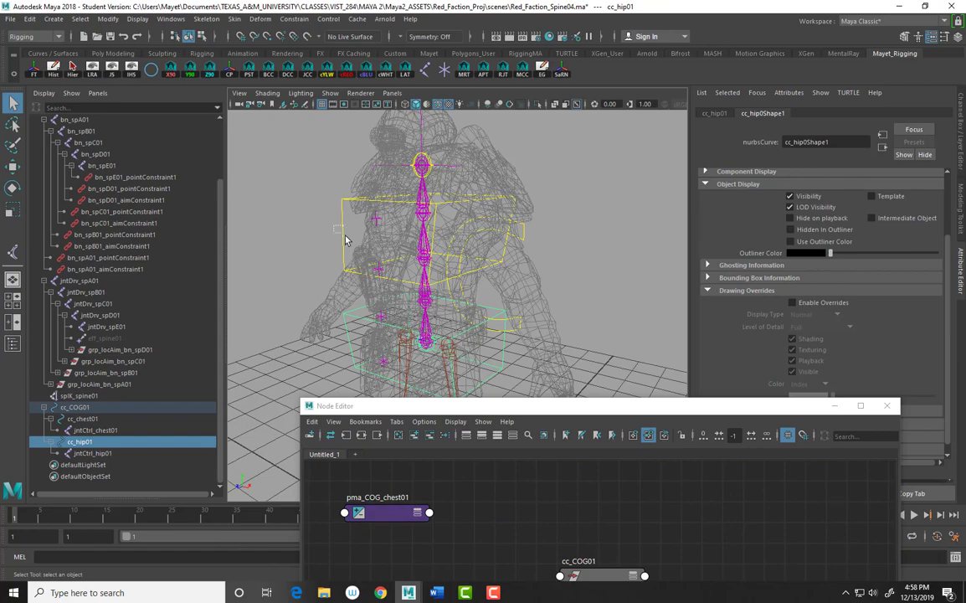
left_click(345, 241, "shift")
left_click(514, 241, "shift")
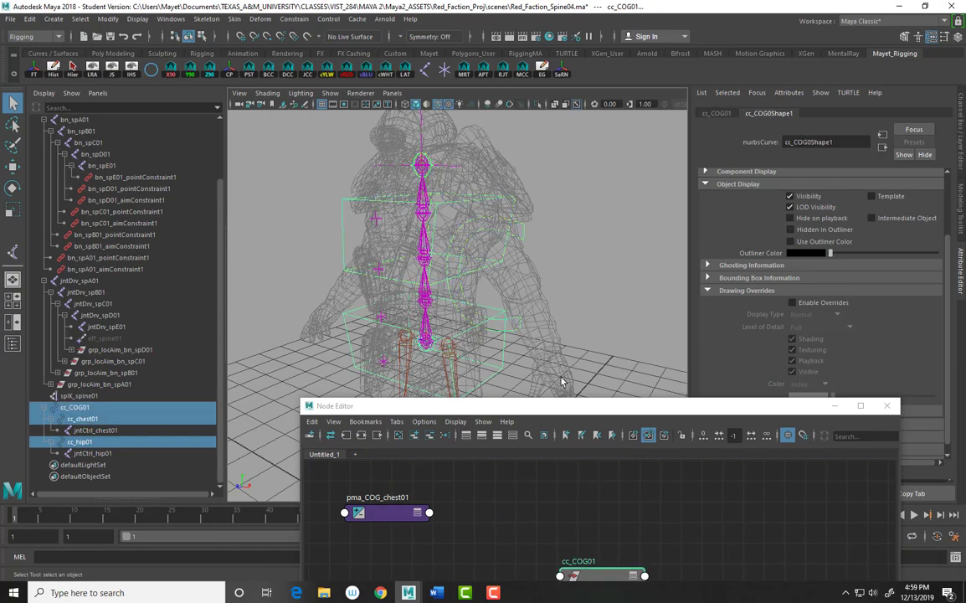
left_click_drag(561, 407, 546, 129)
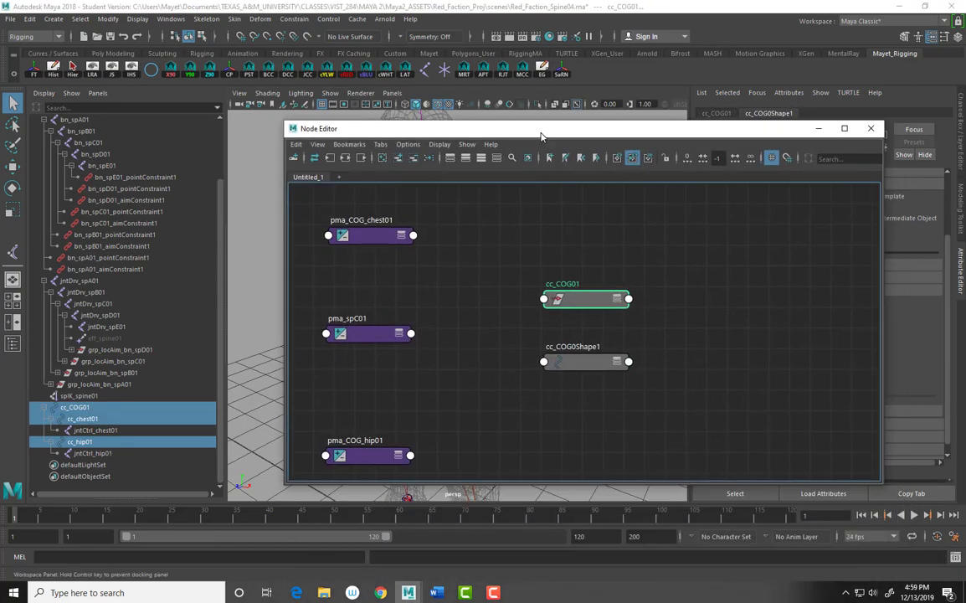
left_click(399, 162)
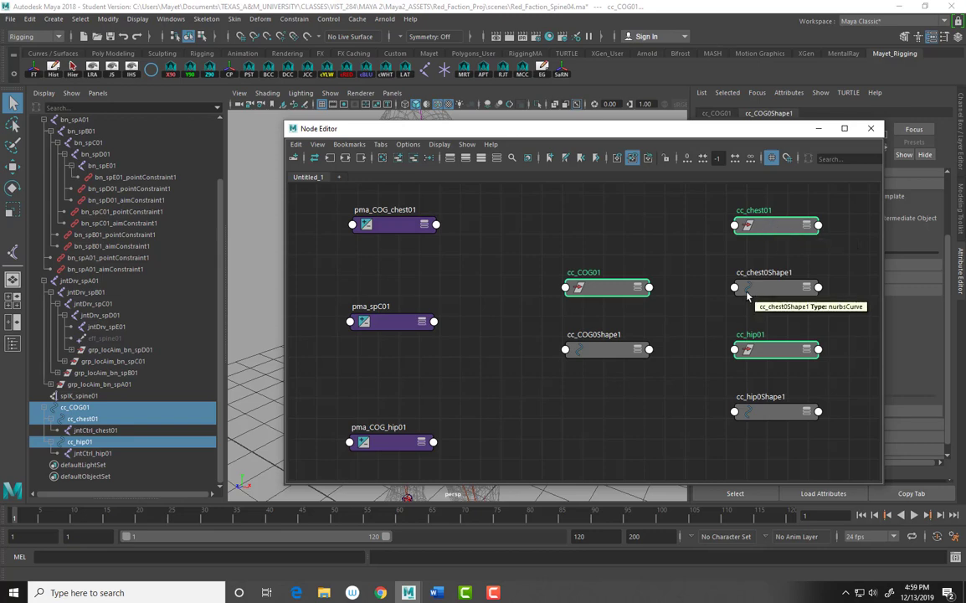
- Arrange cc_chest01, cc_COG01 and cc_hip01 in a column beside the pma nodes, moving cc_COG0Shape1 aside with the other shape nodes
left_click_drag(754, 223, 544, 237)
left_click(722, 238)
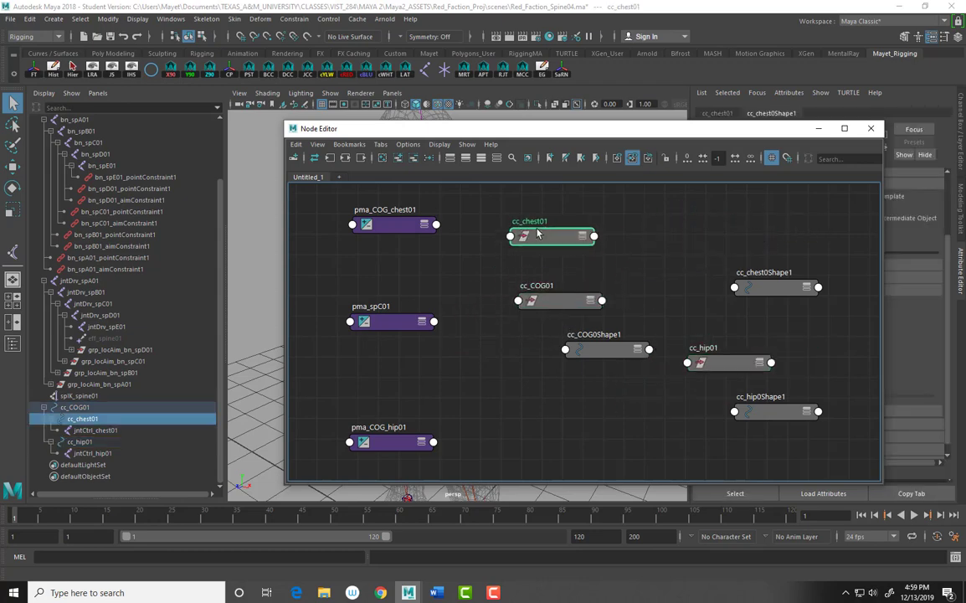
left_click_drag(716, 362, 559, 423)
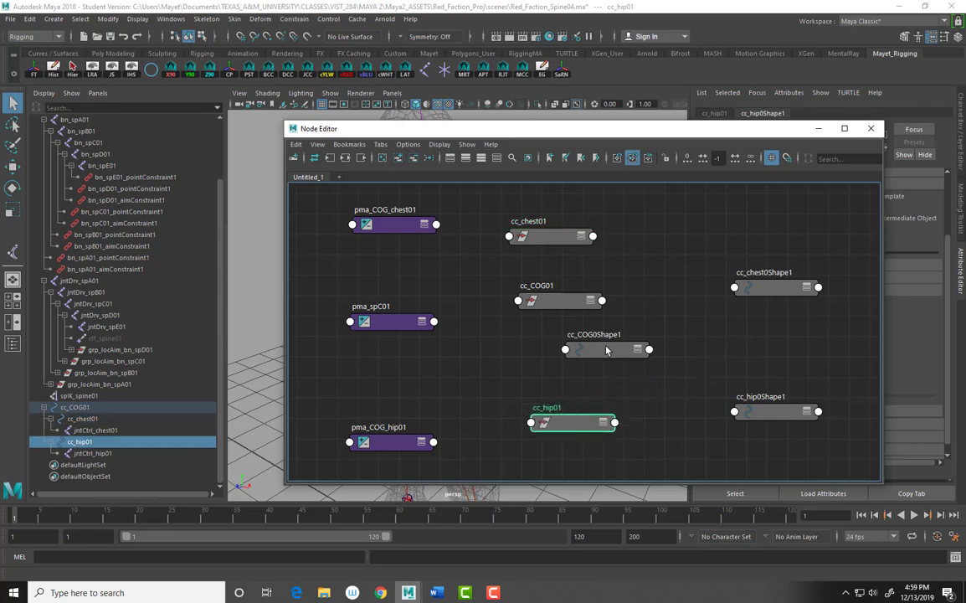
left_click_drag(605, 350, 761, 357)
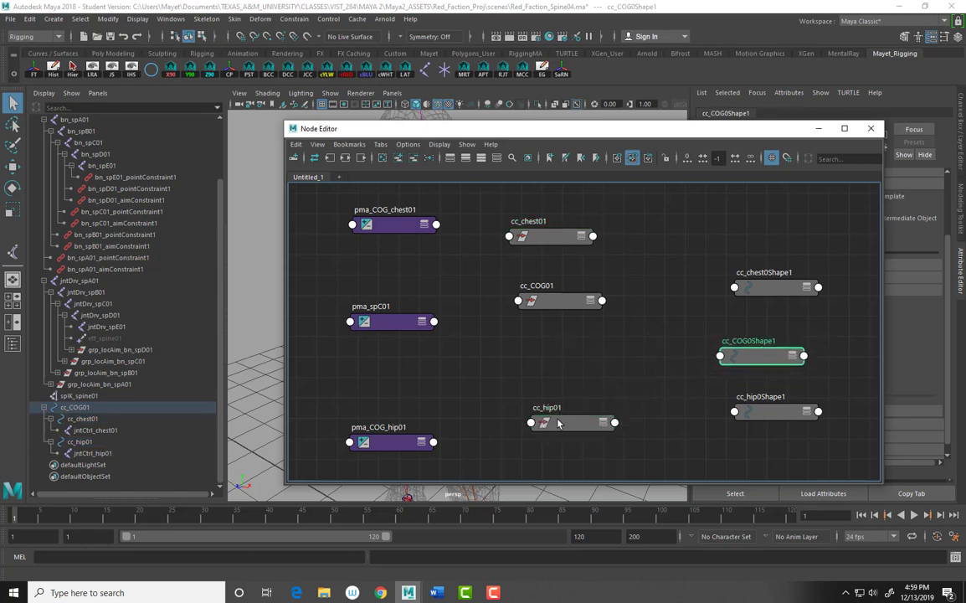
left_click_drag(573, 422, 551, 418)
left_click_drag(553, 303, 540, 330)
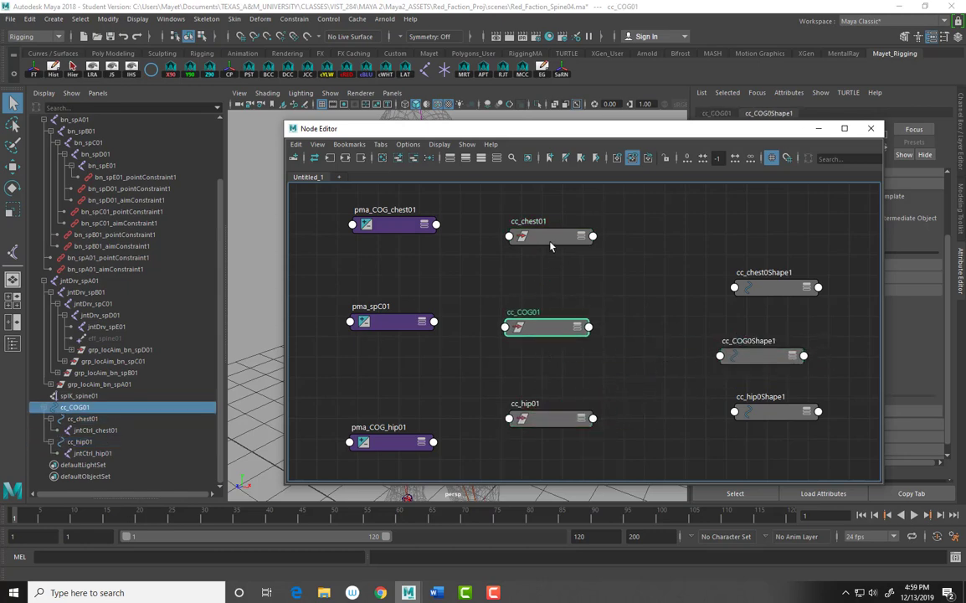
left_click_drag(556, 235, 548, 231)
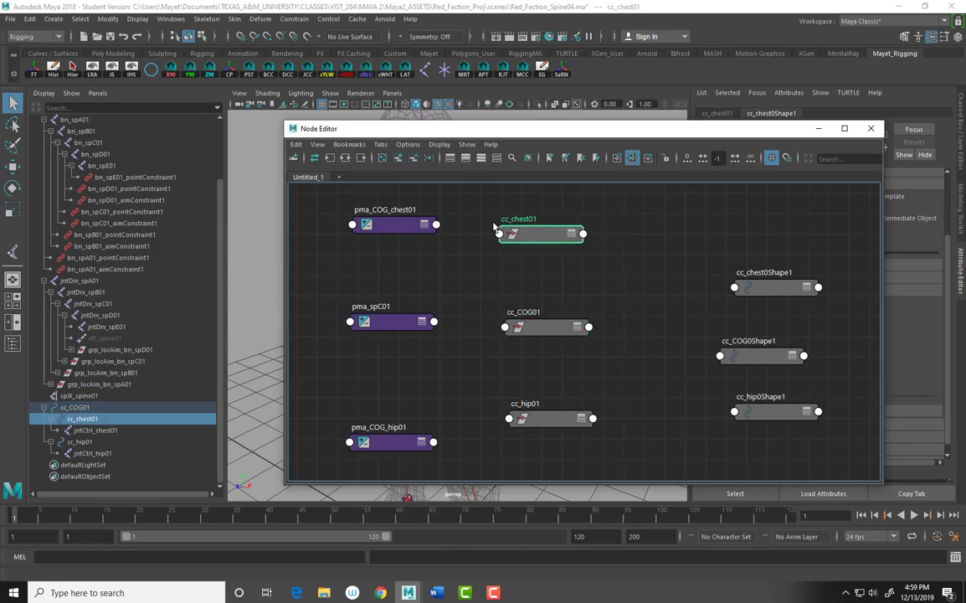
- Toggle the Node Editor's Extend to Shapes display option off and back on
left_click(437, 145)
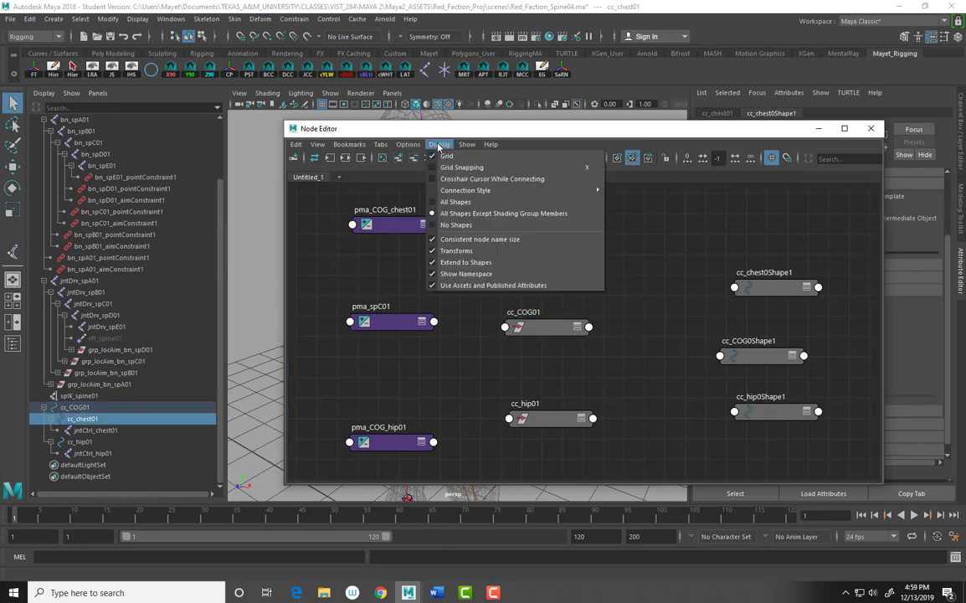
left_click(434, 263)
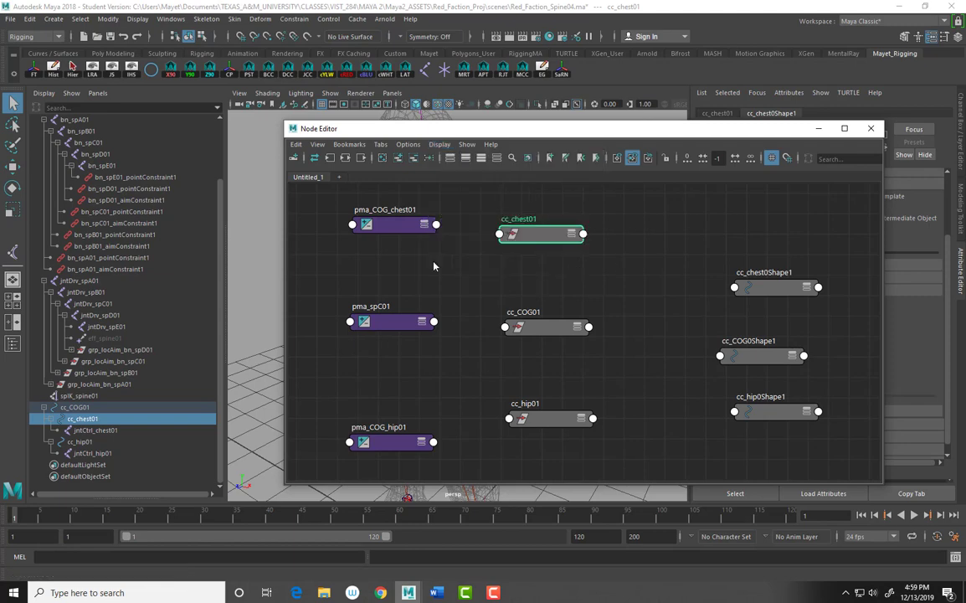
left_click(441, 145)
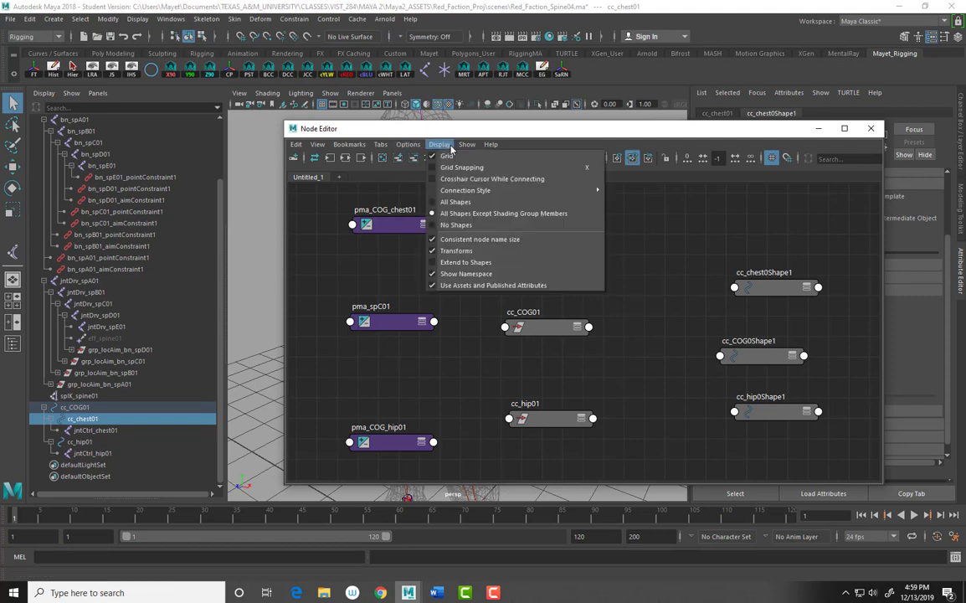
left_click(436, 263)
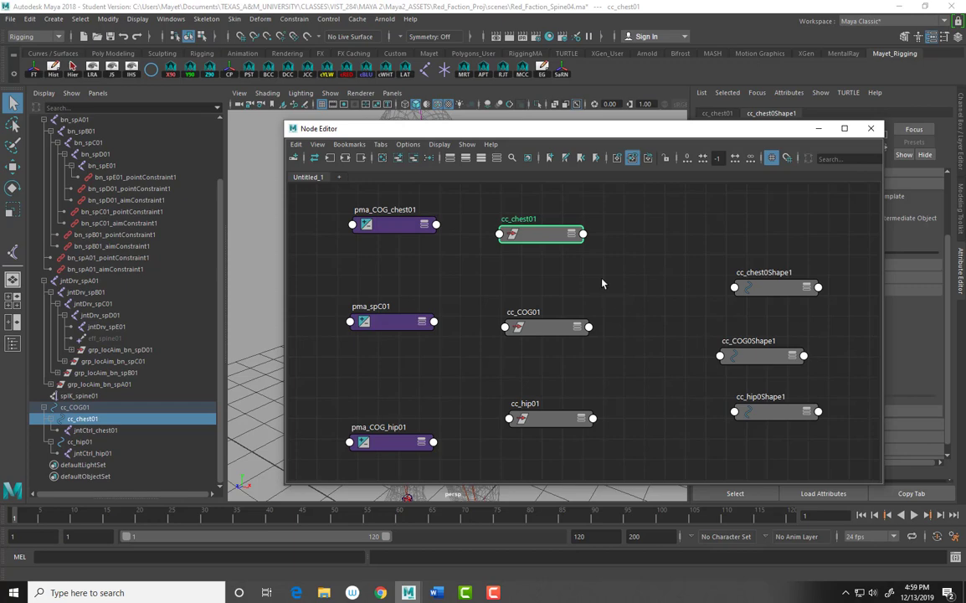
- Move the cc_chest01, cc_COG01 and cc_hip01 nodes together to the left of the pma nodes and deselect them
scroll(430, 255, "down", 5)
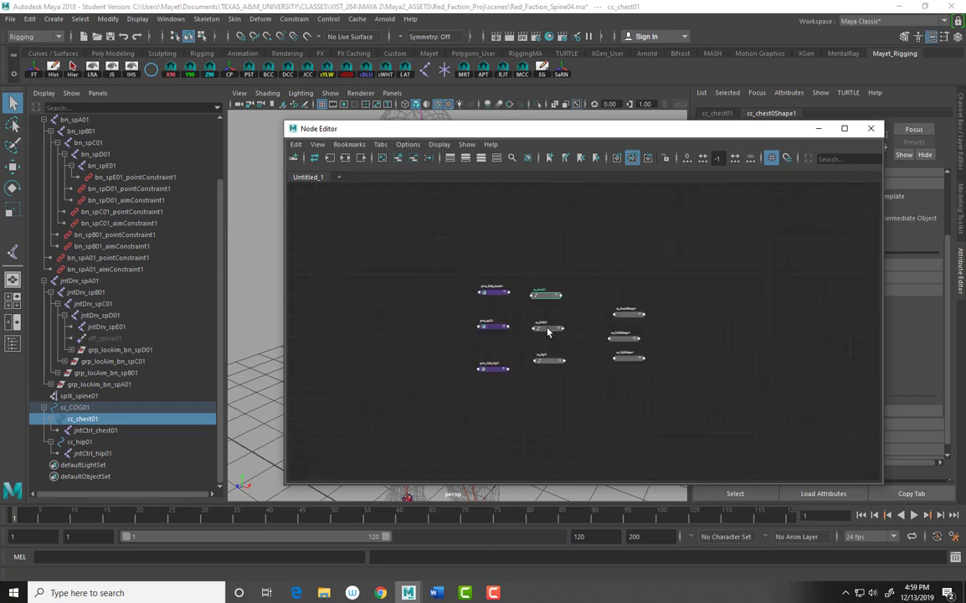
scroll(503, 302, "up", 1)
left_click_drag(527, 248, 391, 381)
scroll(548, 345, "up", 2)
scroll(548, 345, "up", 1)
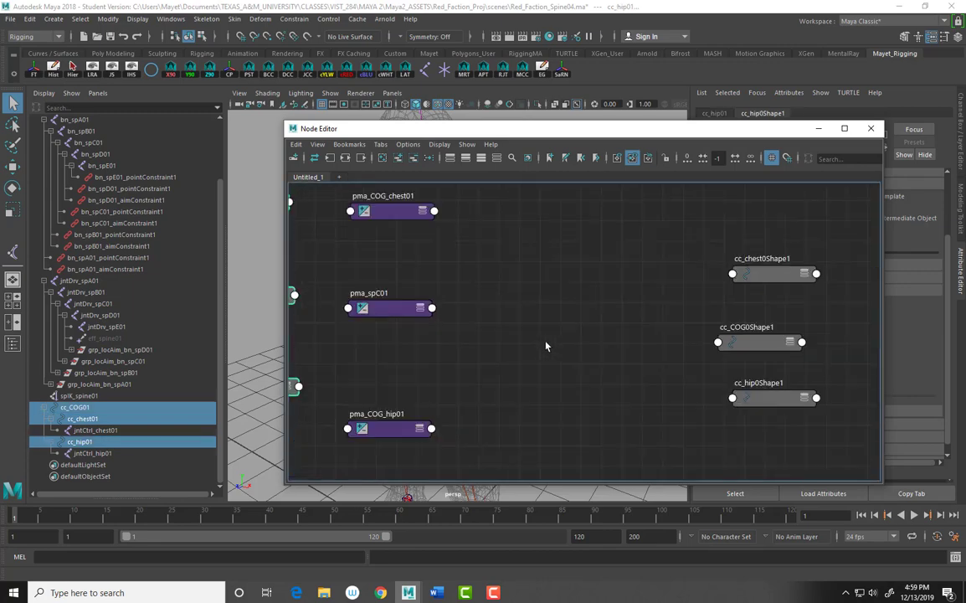
scroll(546, 345, "down", 1)
middle_click_drag(460, 319, 531, 300)
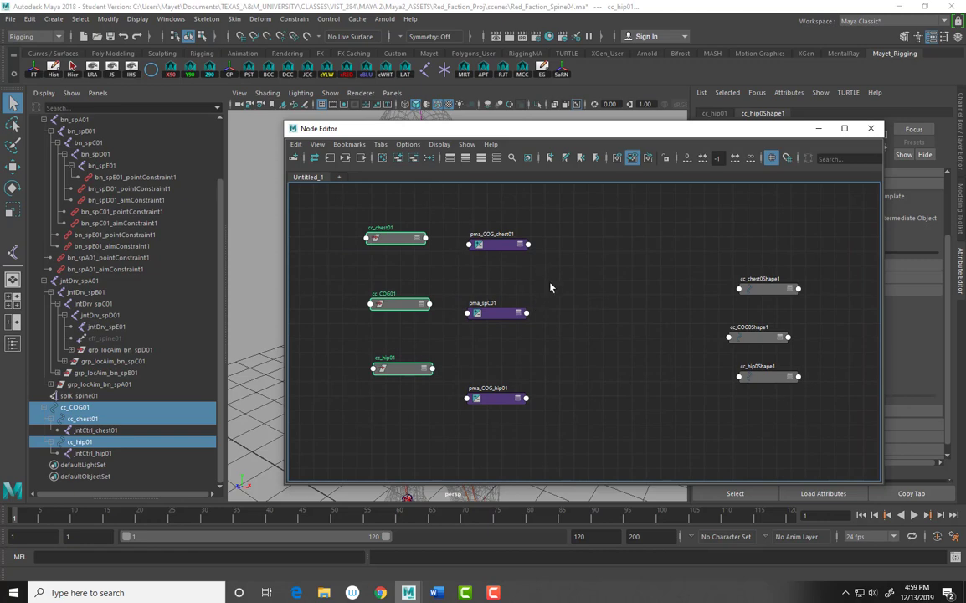
left_click(550, 287)
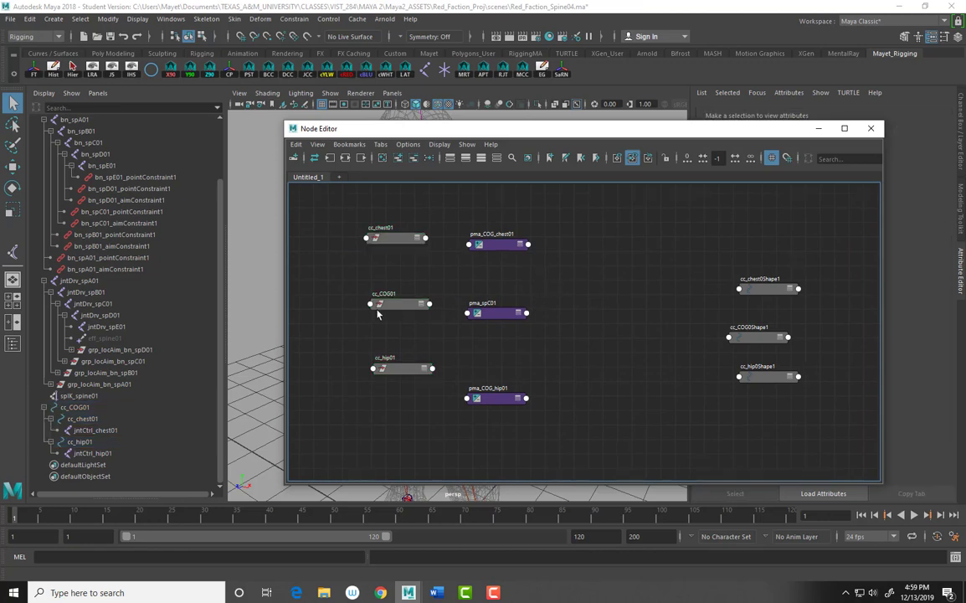
- Connect the Rotate Y output of cc_COG01 to the Input 1D of pma_COG_chest01
left_click(429, 306)
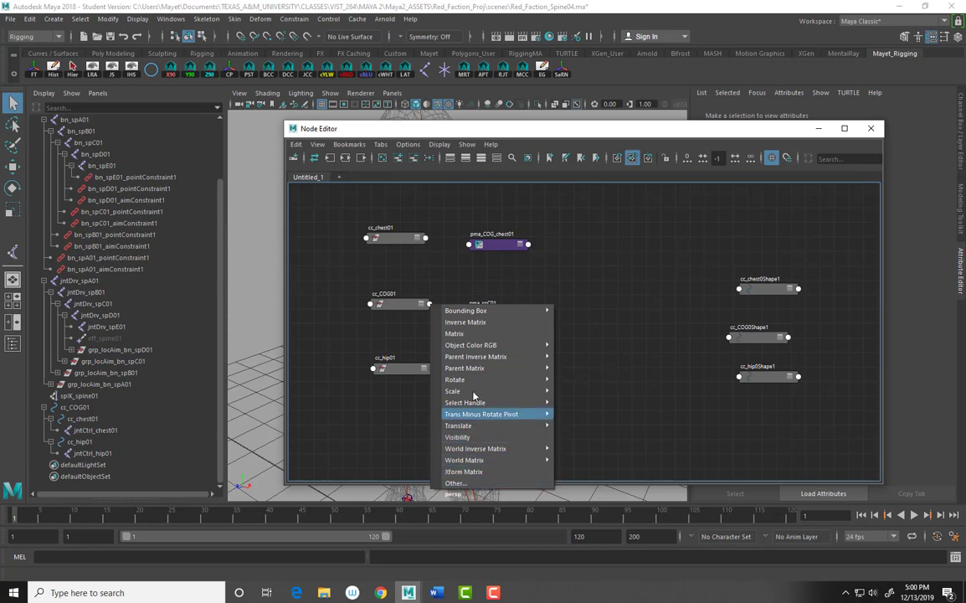
mouse_move(502, 380)
left_click(581, 403)
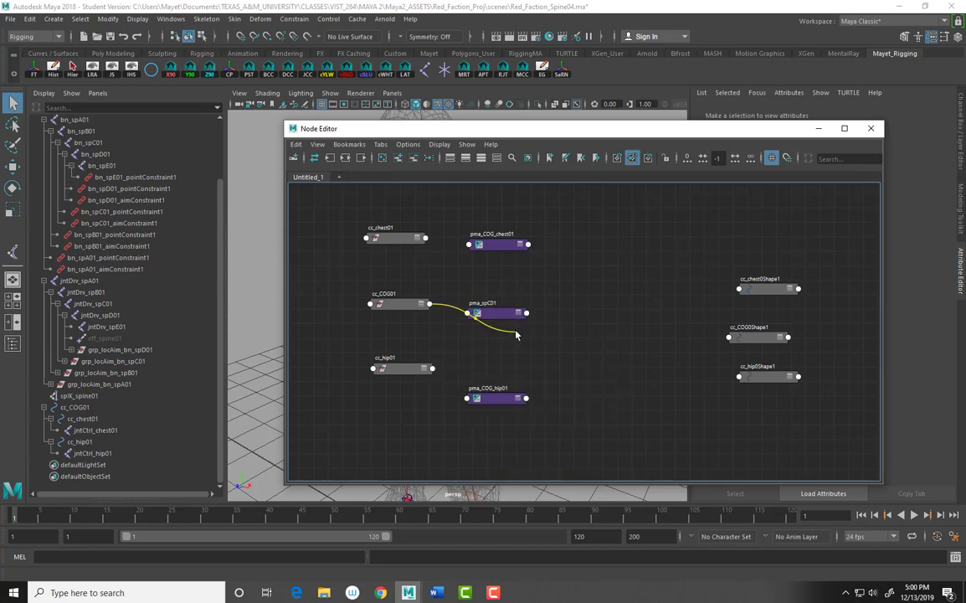
left_click(469, 245)
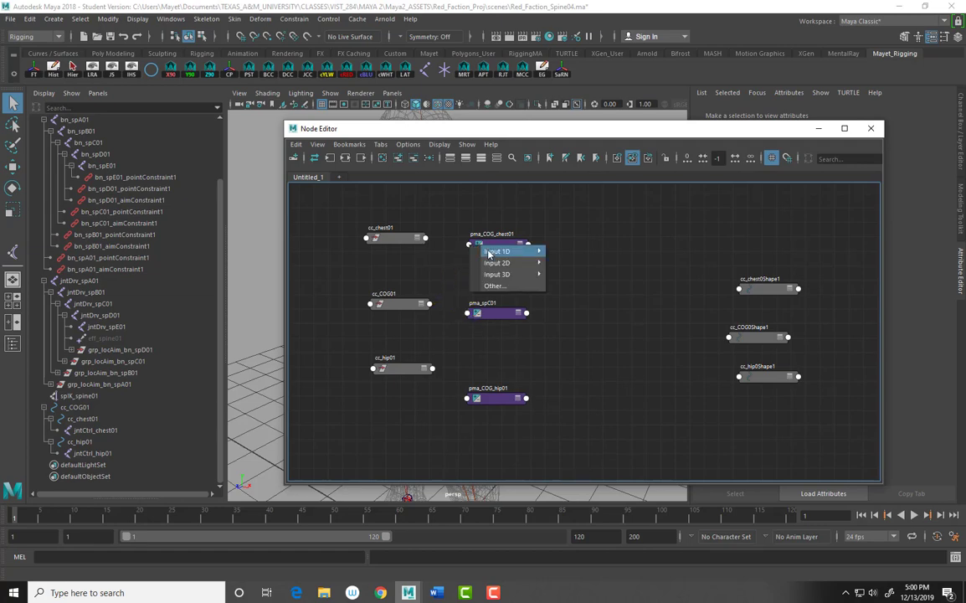
mouse_move(519, 251)
left_click(574, 252)
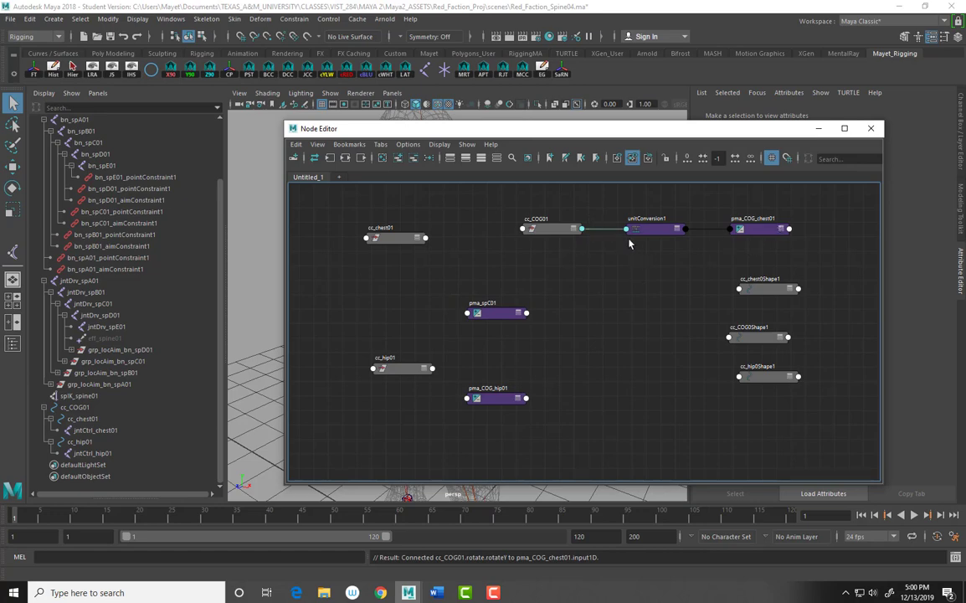
- Widen the Node Editor window so that cc_chest01 and cc_hip01 fit in the graph view
scroll(628, 274, "up", 2)
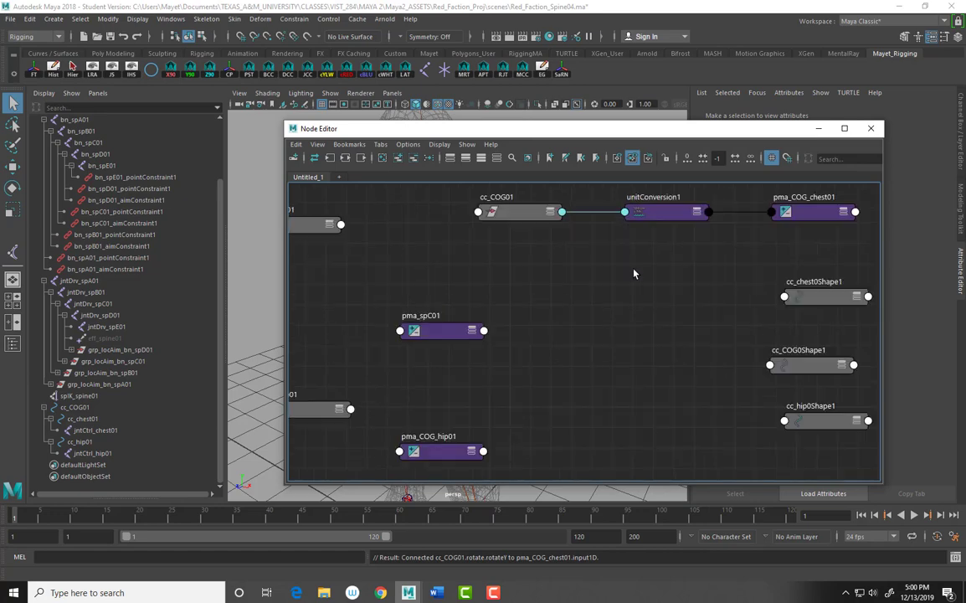
scroll(634, 274, "down", 2)
scroll(634, 274, "up", 2)
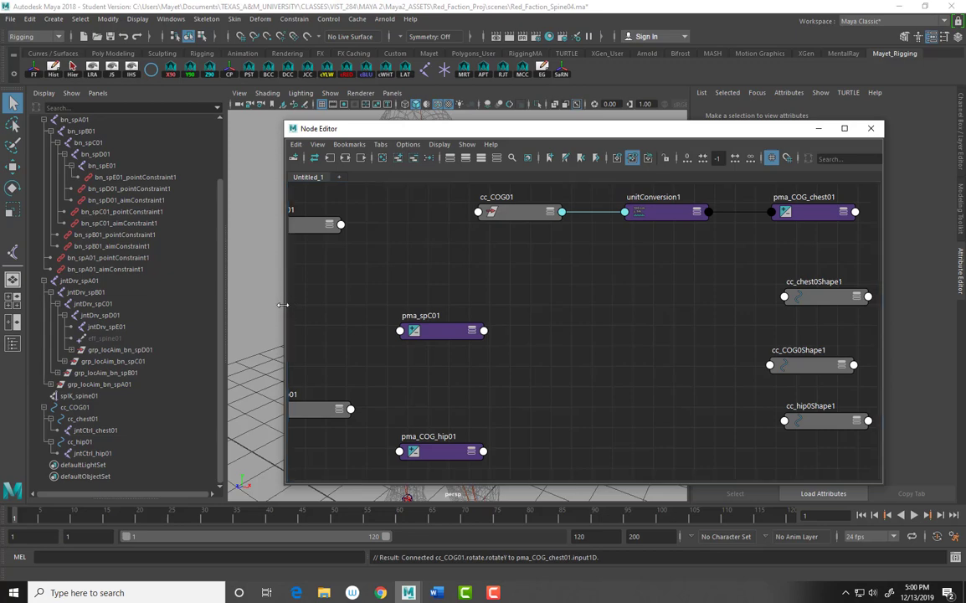
left_click_drag(278, 303, 136, 304)
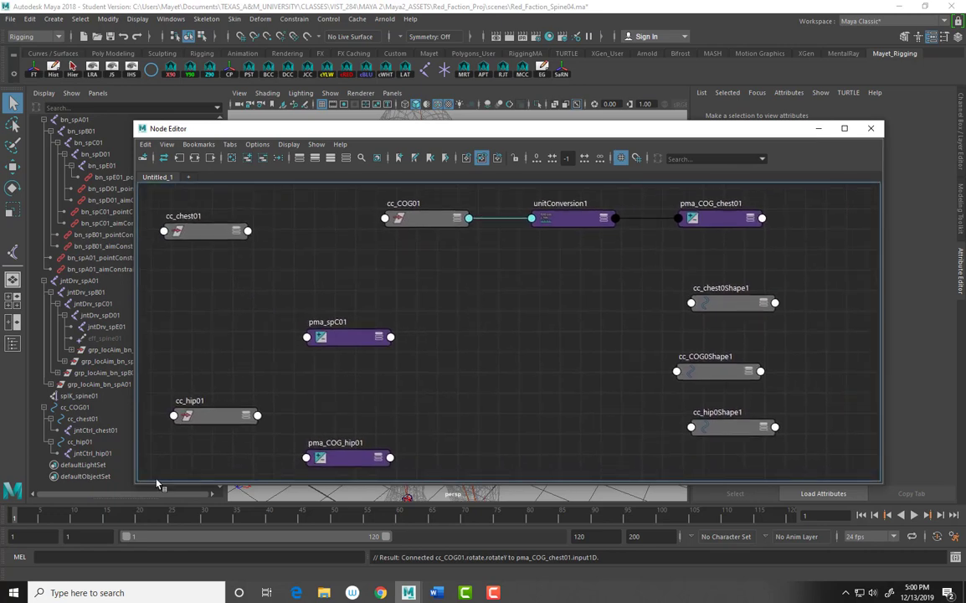
left_click(247, 233)
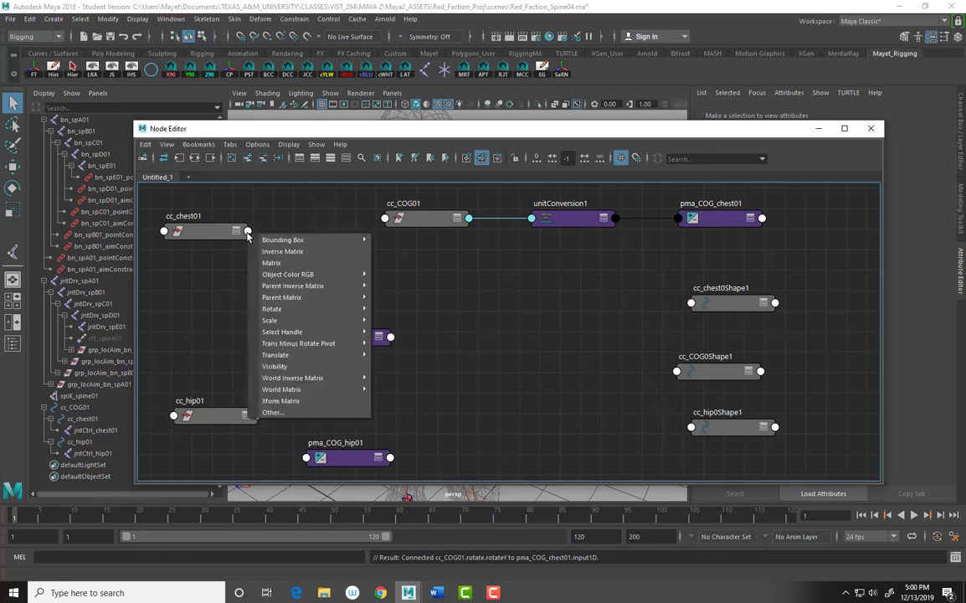
mouse_move(306, 309)
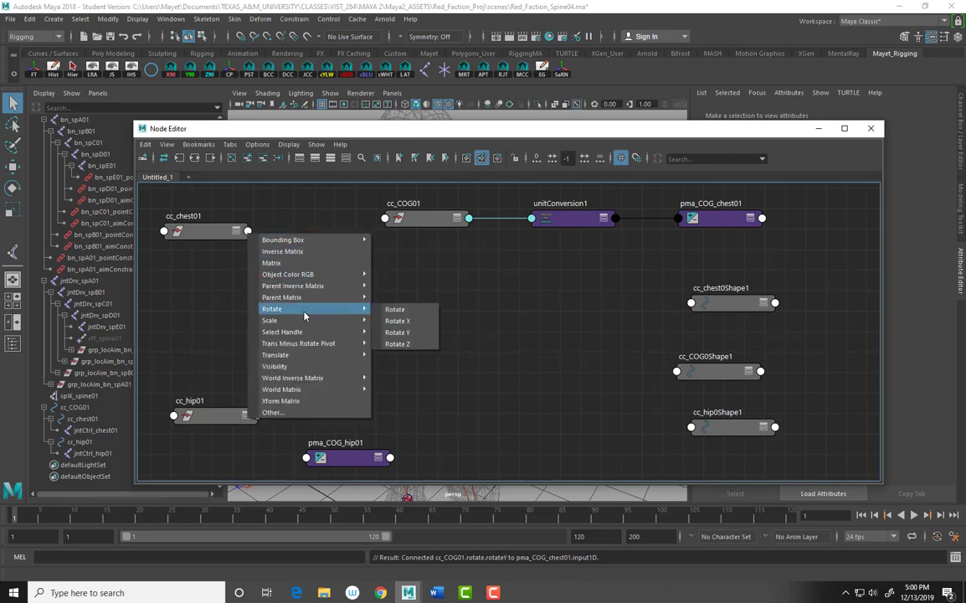
left_click(393, 309)
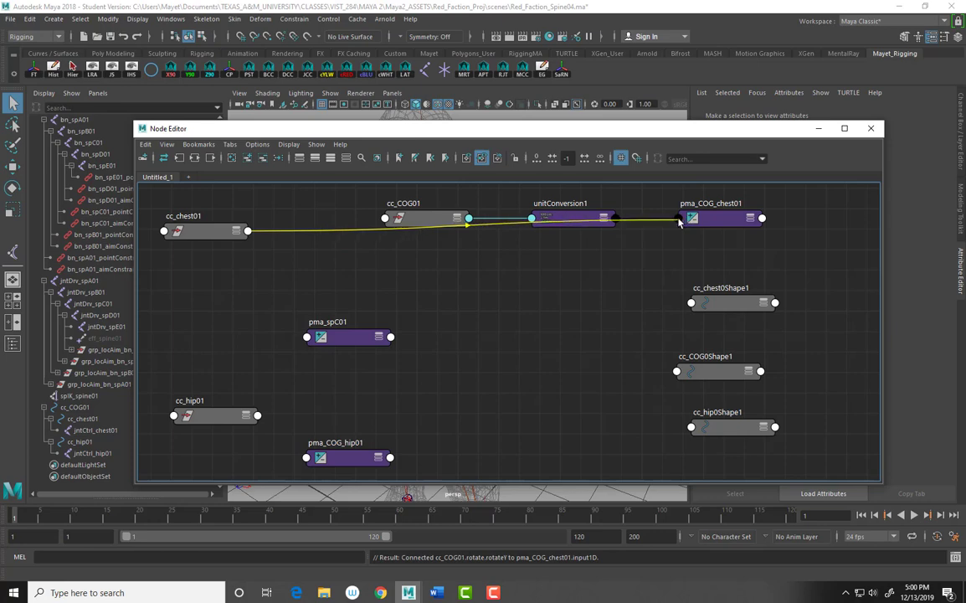
left_click(680, 222)
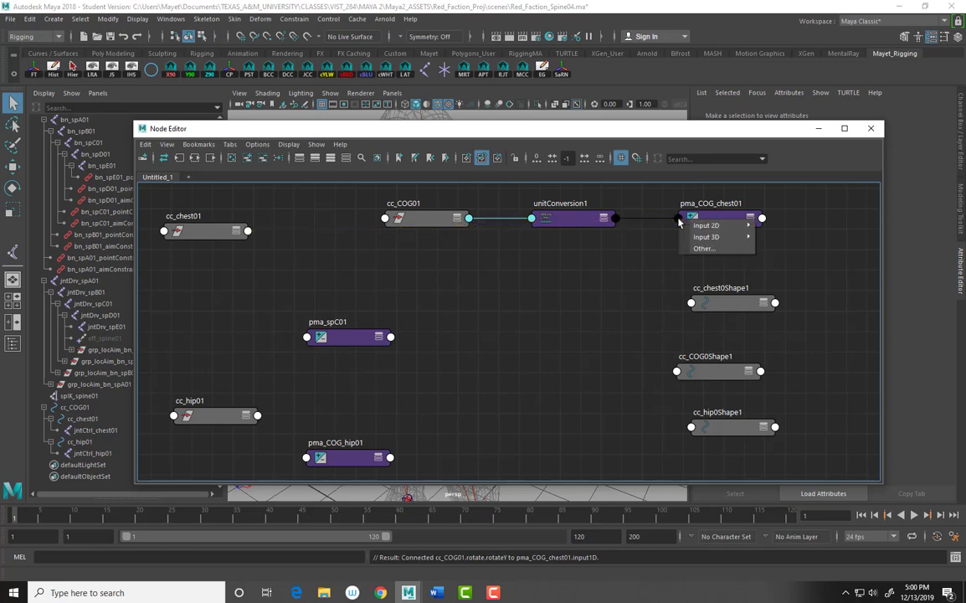
left_click(618, 208)
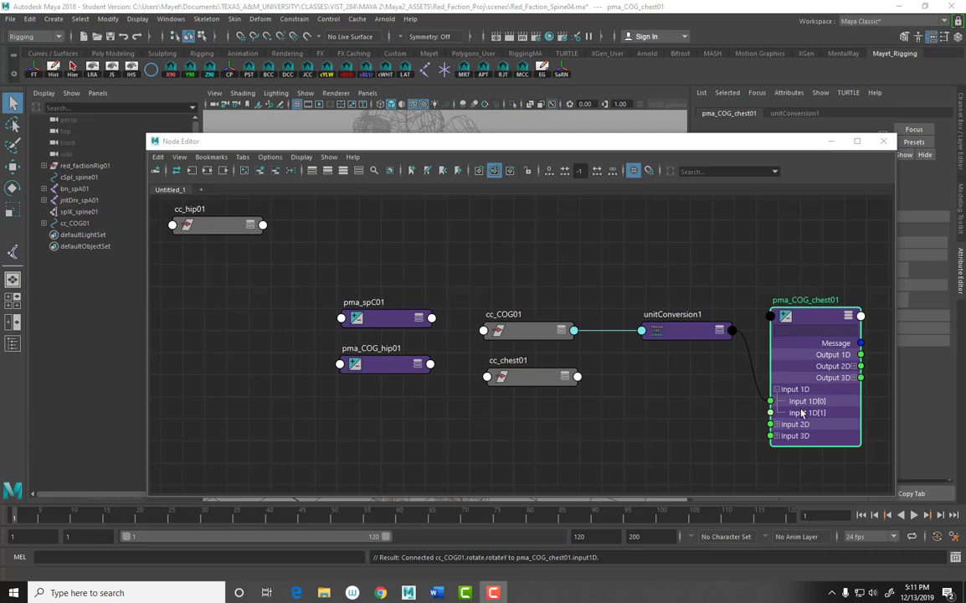
- Cycle the attribute display of pma_COG_chest01, ending with its outputs and individual Input 1D entries listed
left_click(848, 325)
key("1")
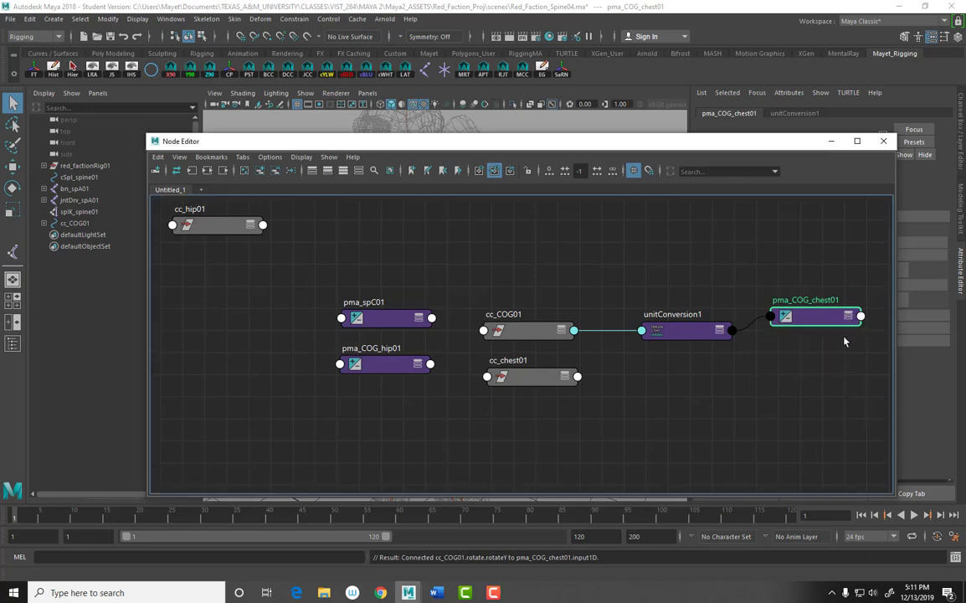
left_click(848, 317)
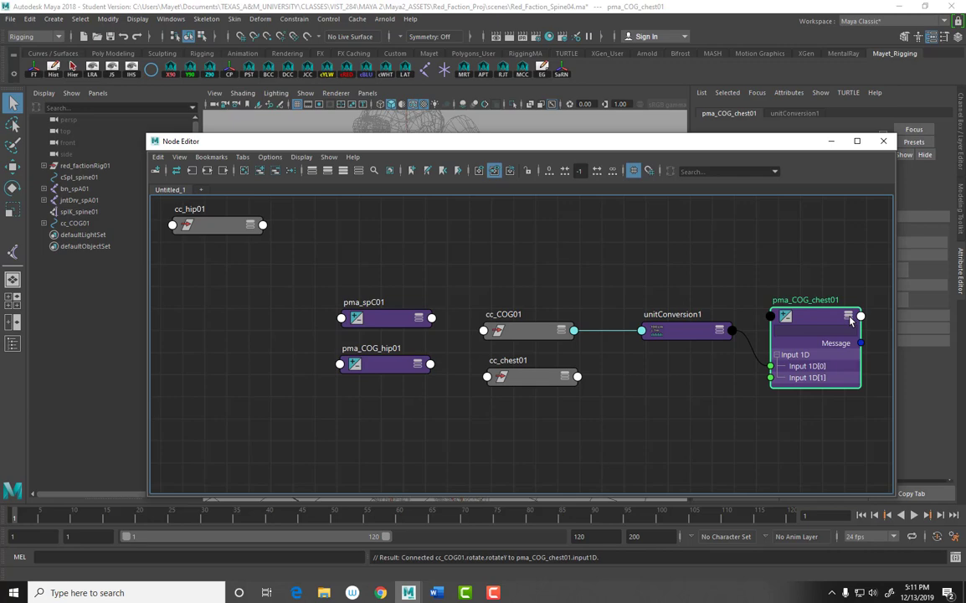
left_click(848, 316)
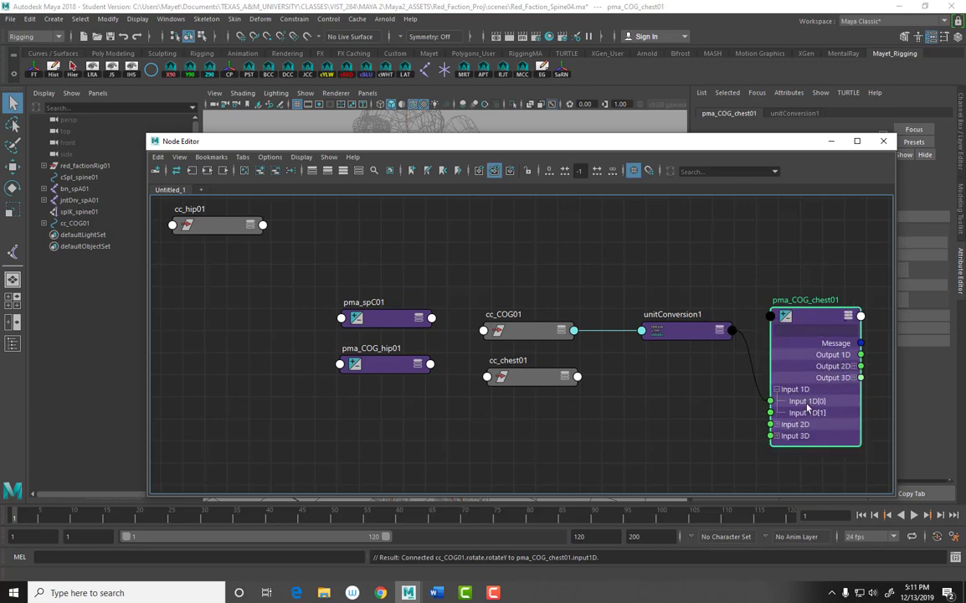
left_click(847, 315)
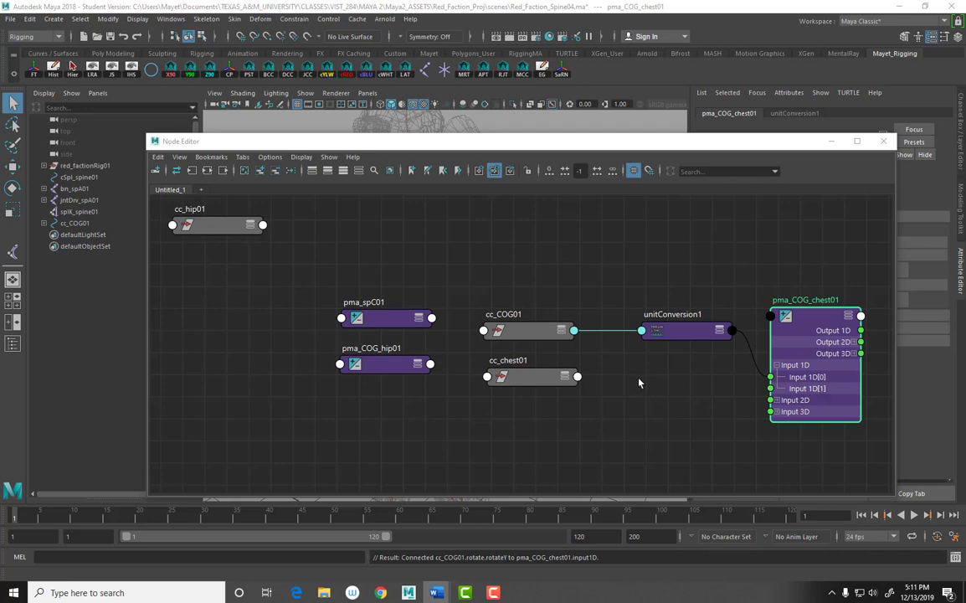
- Connect the Rotate Y output of cc_chest01 to Input 1D[1] of pma_COG_chest01
left_click(577, 377)
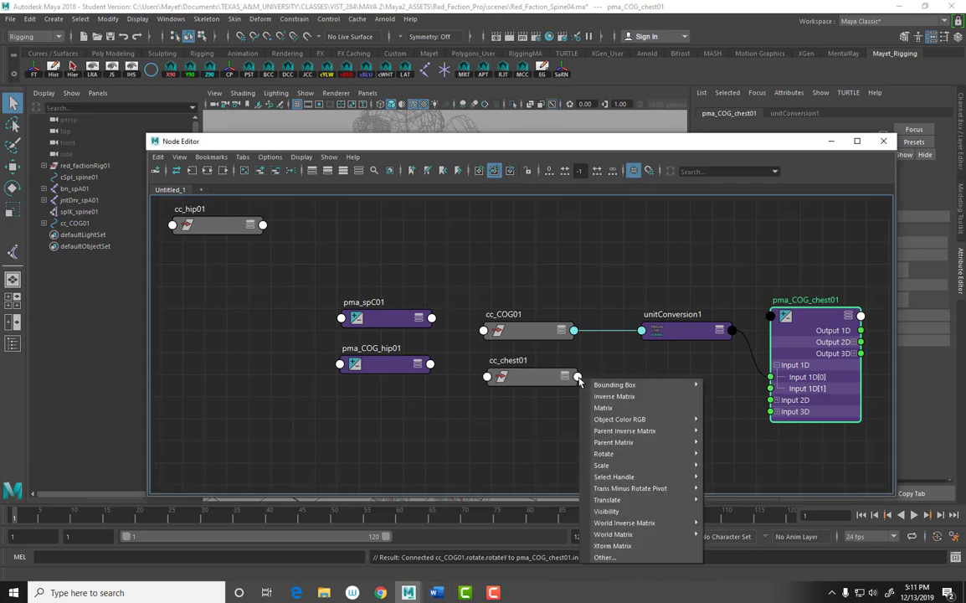
mouse_move(628, 454)
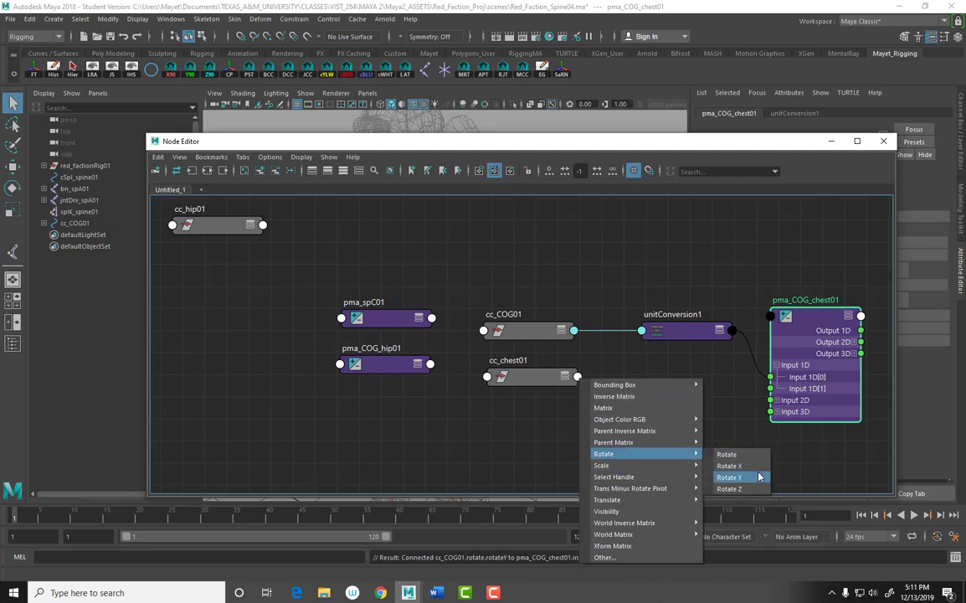
left_click(760, 477)
left_click(787, 388)
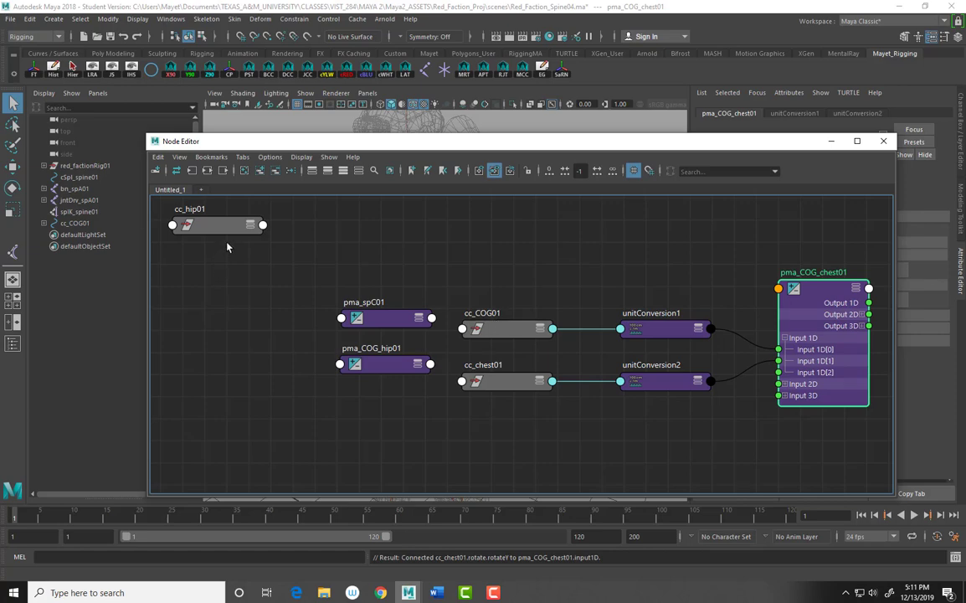
- Place cc_hip01 below the other control nodes and pma_COG_hip01 below unitConversion2, and expand the attributes of pma_COG_hip01
left_click_drag(230, 233, 284, 439)
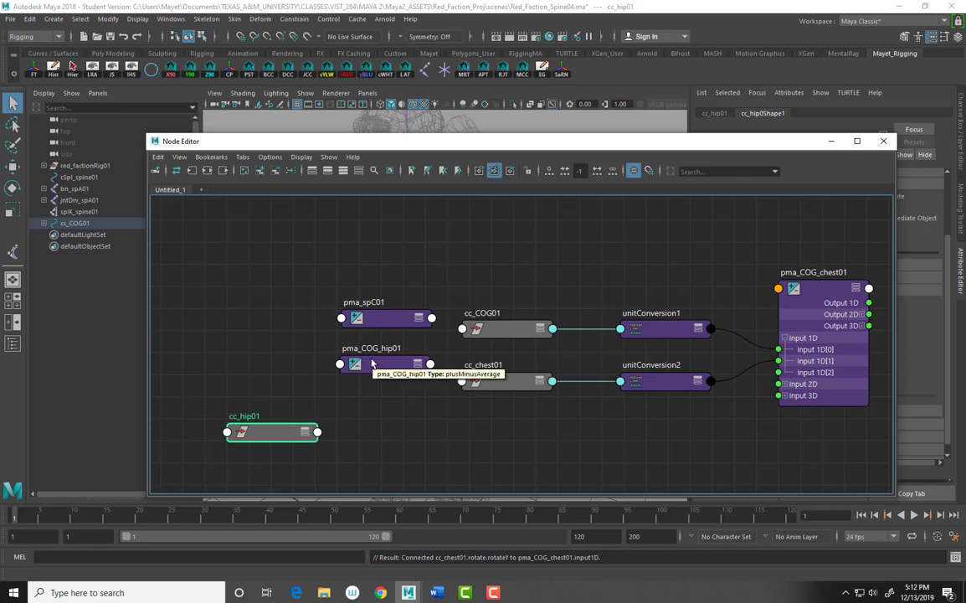
left_click_drag(373, 363, 659, 432)
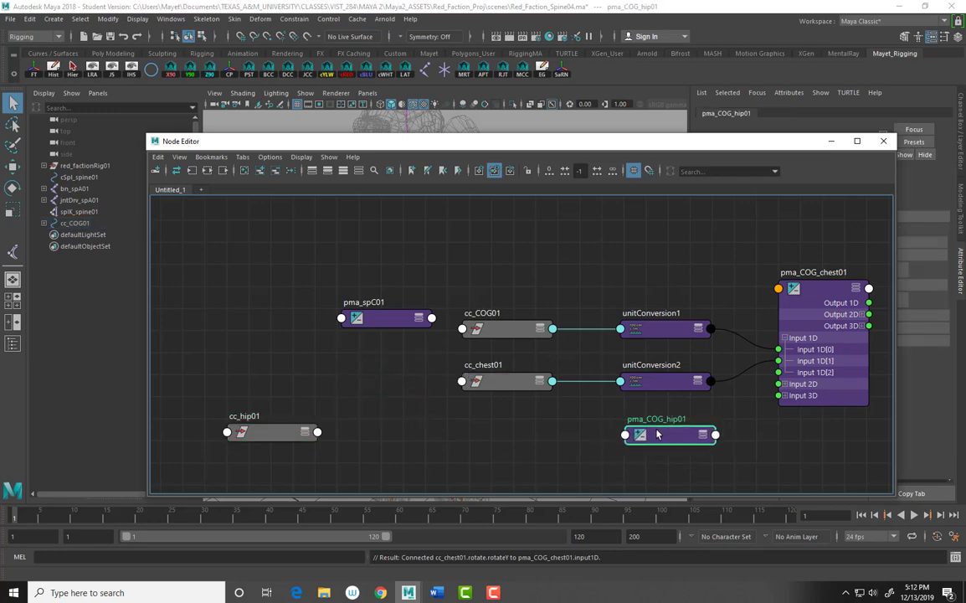
left_click(715, 434)
left_click(715, 435)
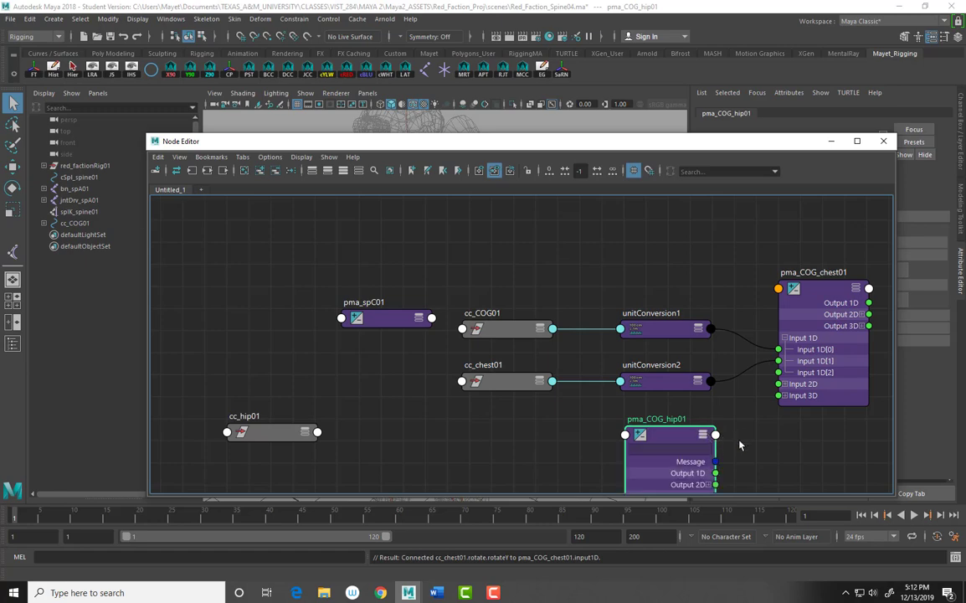
middle_click_drag(739, 442, 750, 371, "alt")
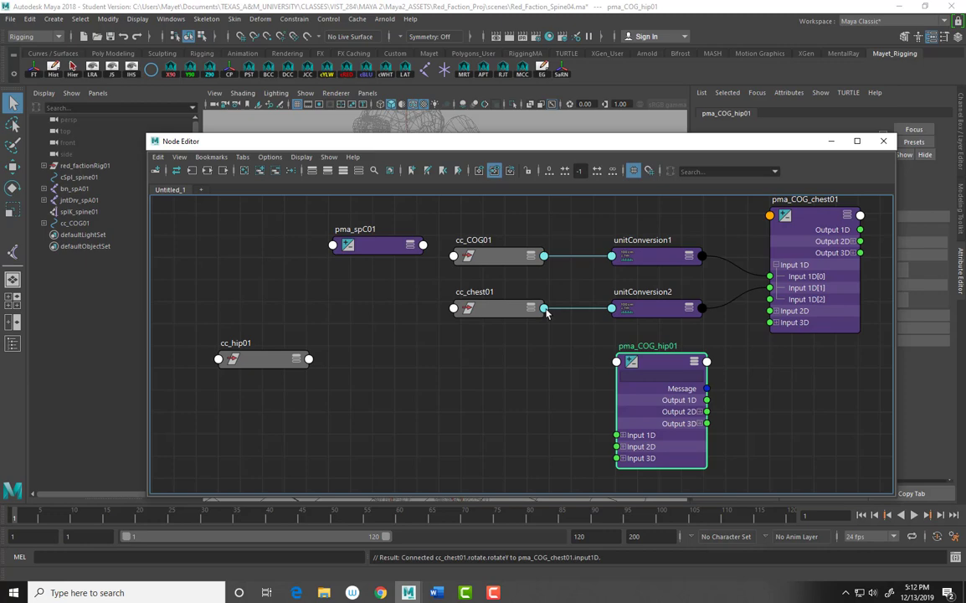
- Start a connection from the Rotate Y output of cc_COG01 and expand the Input 1D entries of pma_COG_hip01
left_click(544, 256)
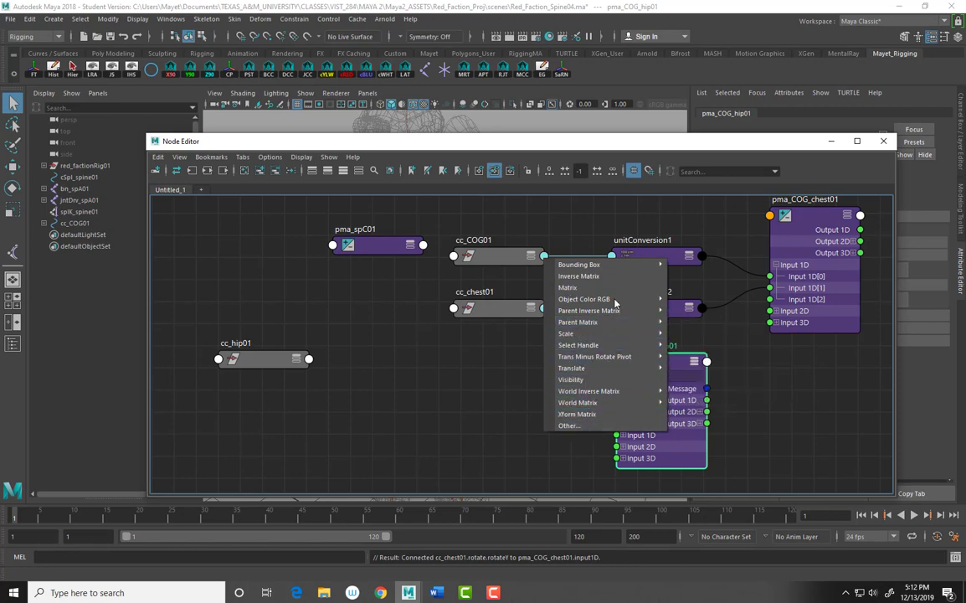
mouse_move(617, 262)
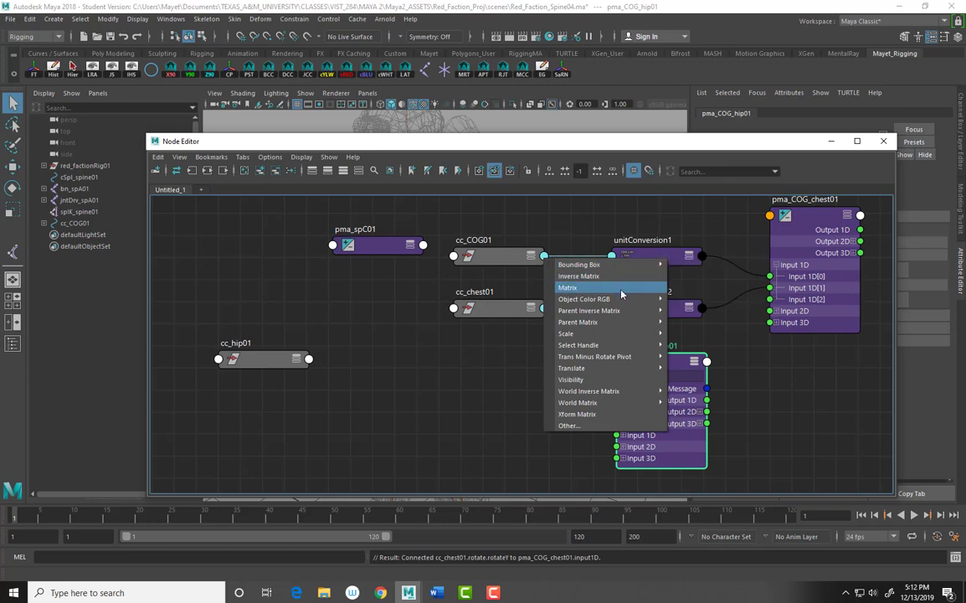
mouse_move(623, 298)
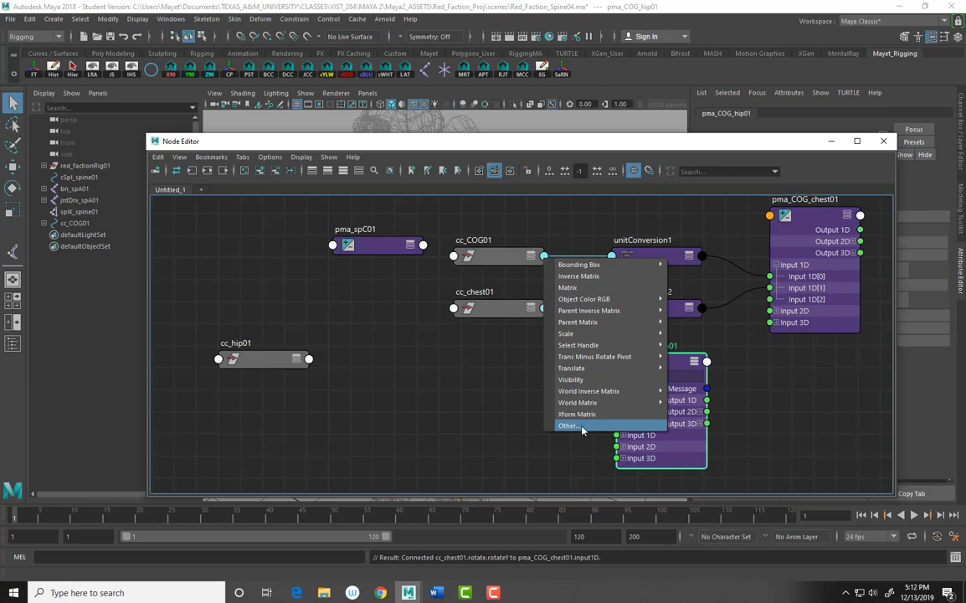
left_click(604, 425)
left_click(334, 274)
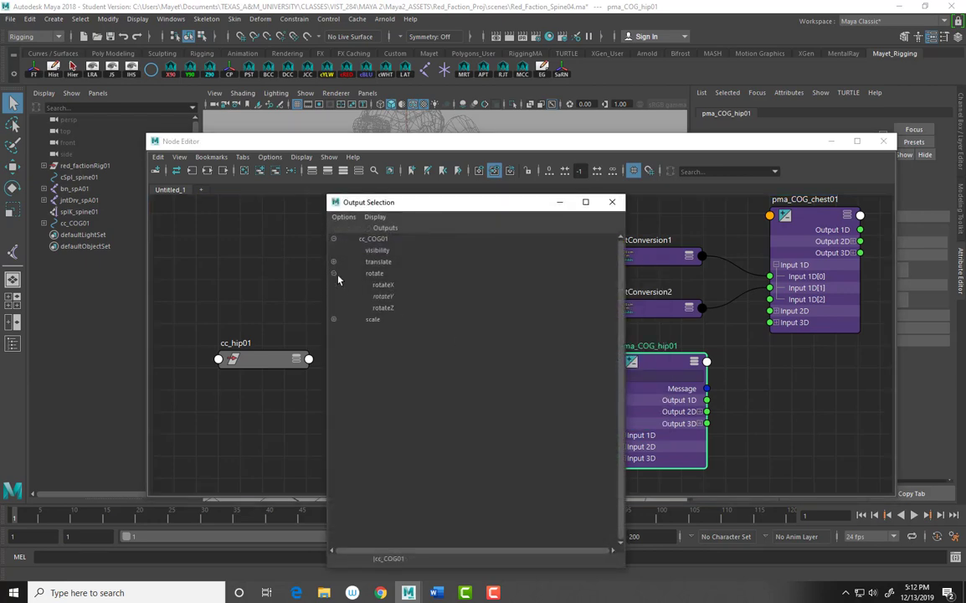
left_click(386, 299)
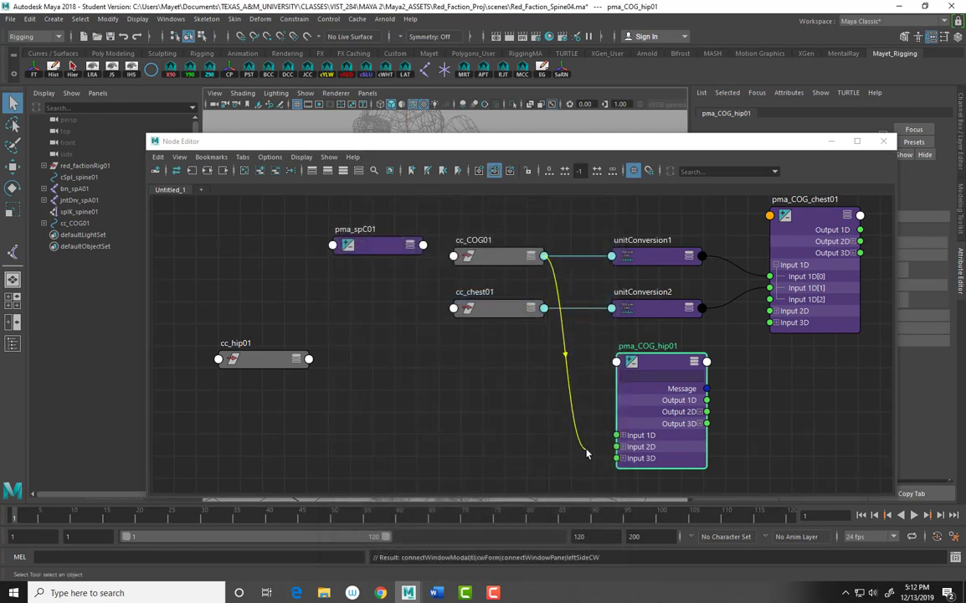
left_click(618, 436)
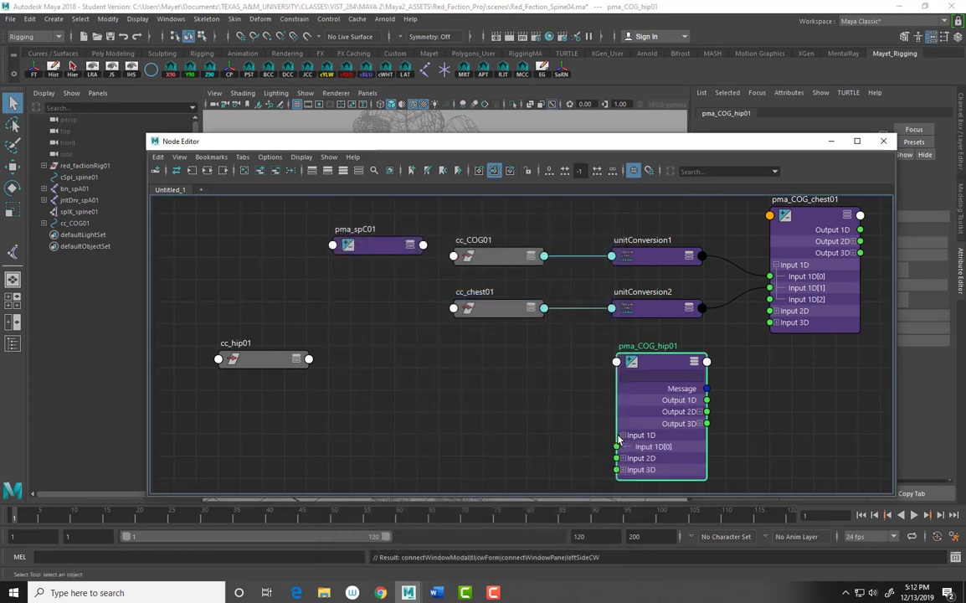
- Connect the Rotate Y output of cc_COG01 to Input 1D[0] of pma_COG_hip01
left_click(543, 258)
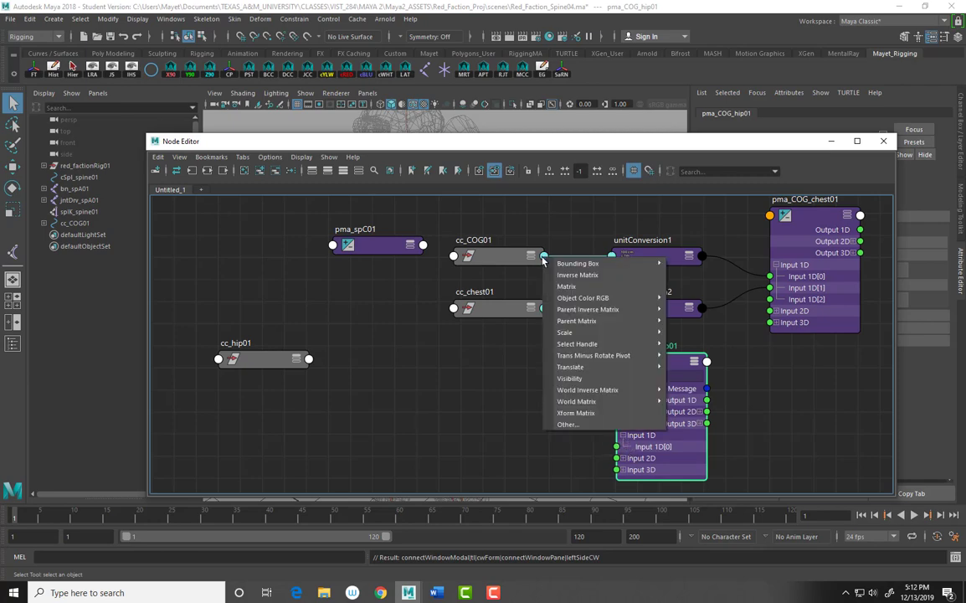
left_click(569, 424)
left_click(334, 273)
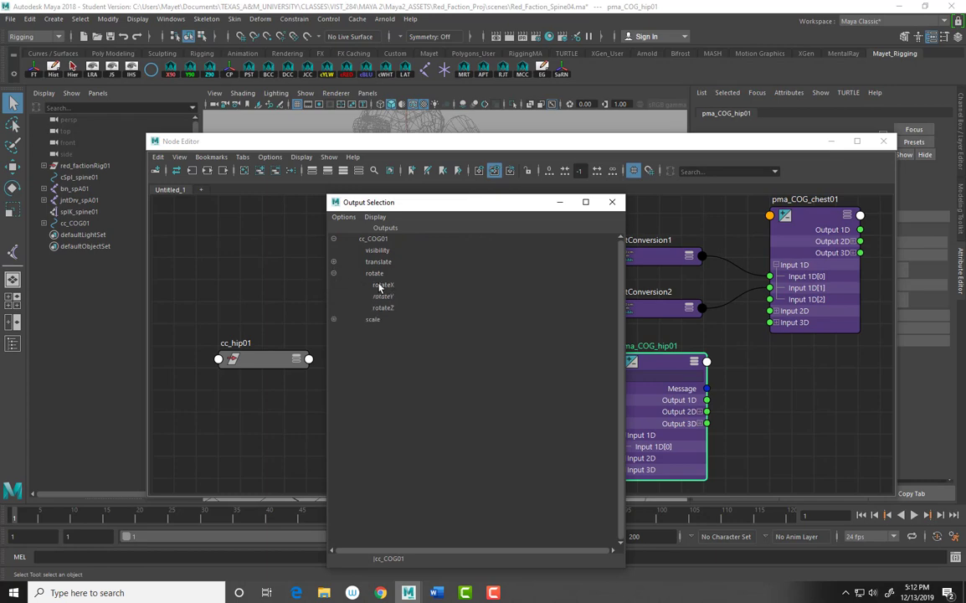
left_click(381, 297)
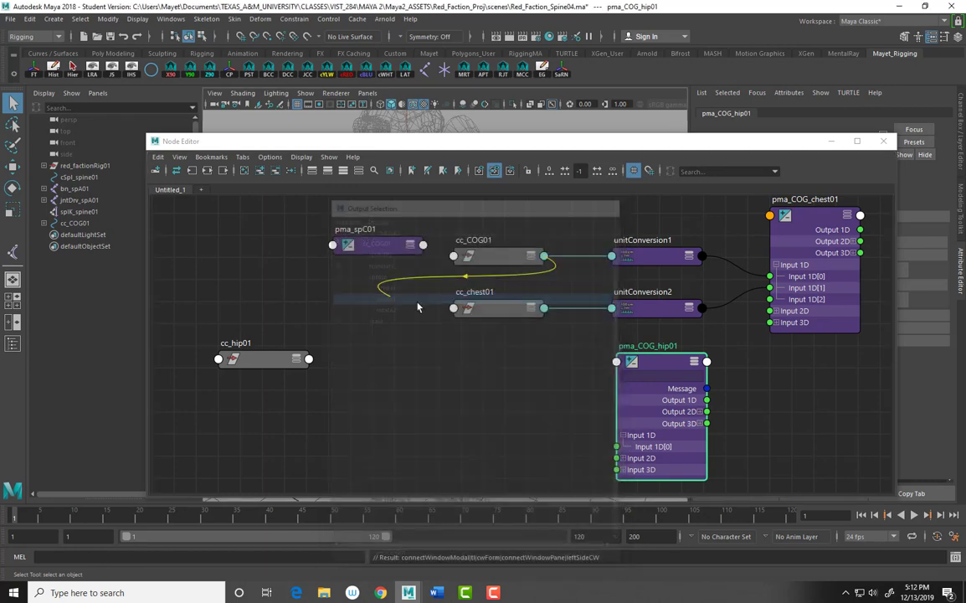
left_click(617, 446)
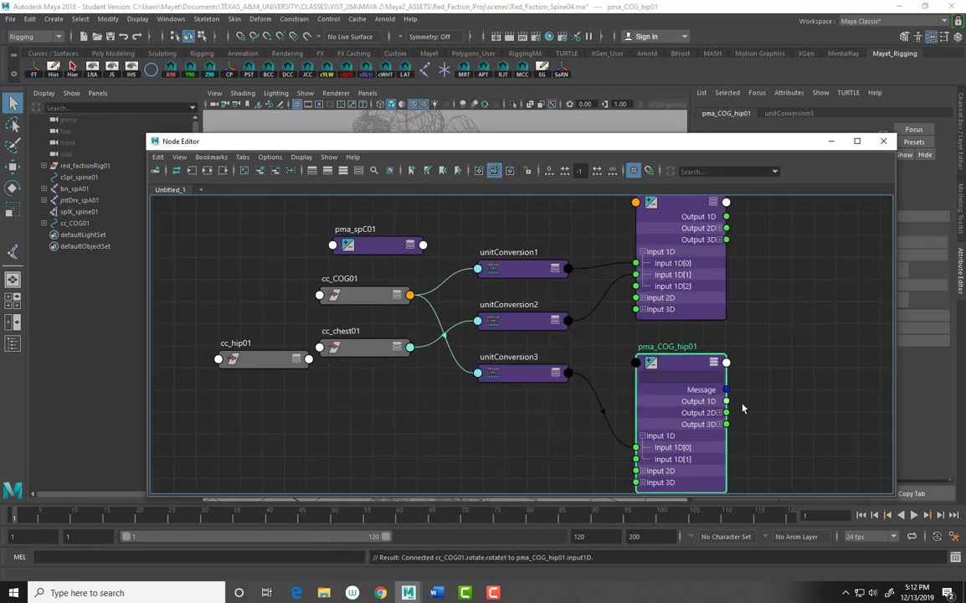
- Place cc_COG01 below cc_chest01 and spread pma_COG_chest01 and pma_COG_hip01 further apart vertically
scroll(795, 389, "down", 5)
scroll(797, 387, "up", 3)
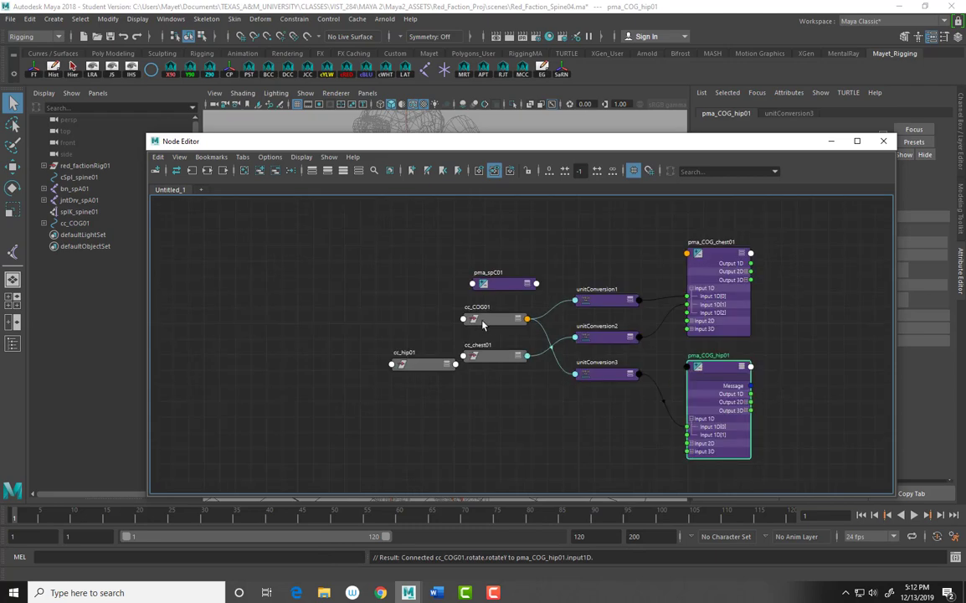
left_click_drag(482, 325, 450, 402)
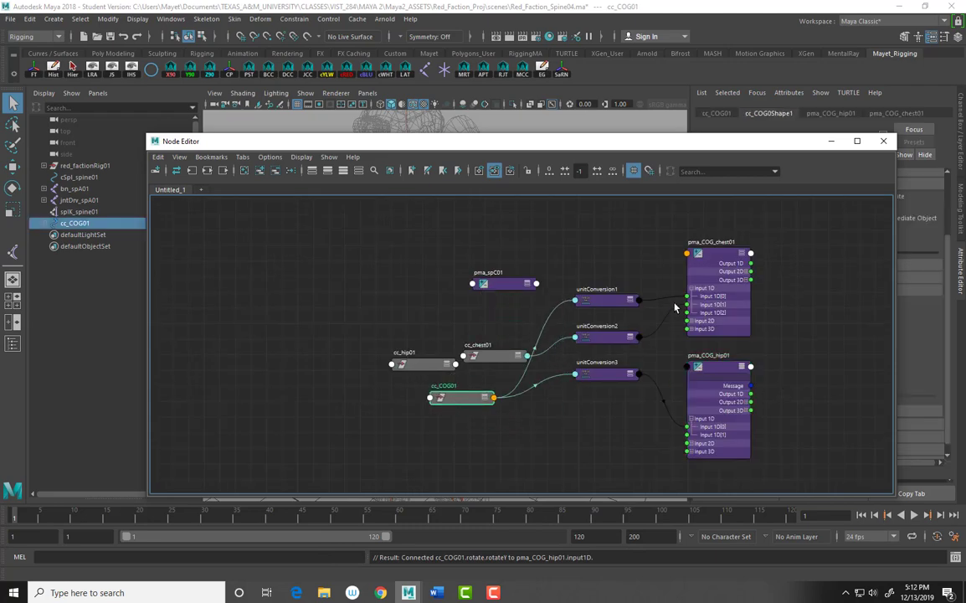
left_click_drag(711, 244, 711, 201)
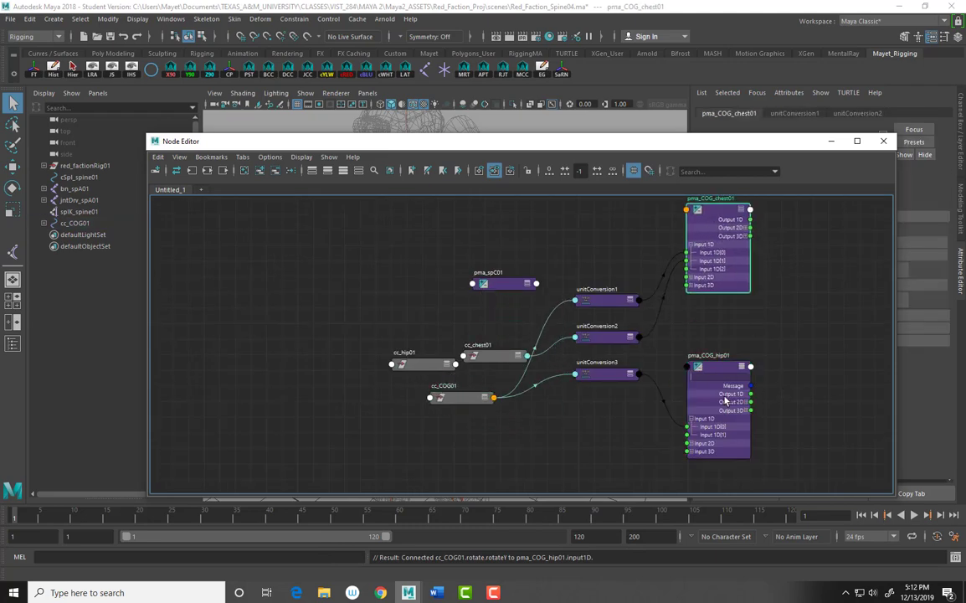
left_click_drag(725, 400, 747, 443)
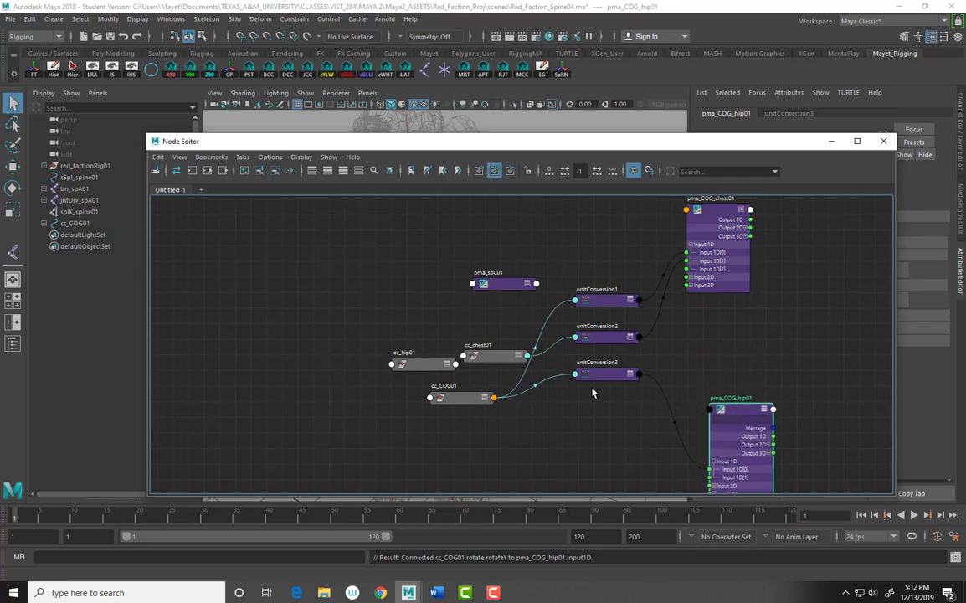
- Stack cc_chest01, cc_COG01 and cc_hip01 in one column, with unitConversion2 just under unitConversion1 and pma_COG_hip01 slightly higher
mouse_move(583, 336)
left_mouse_down()
mouse_move(632, 334)
mouse_move(581, 318)
left_mouse_up()
left_click_drag(494, 360, 500, 338)
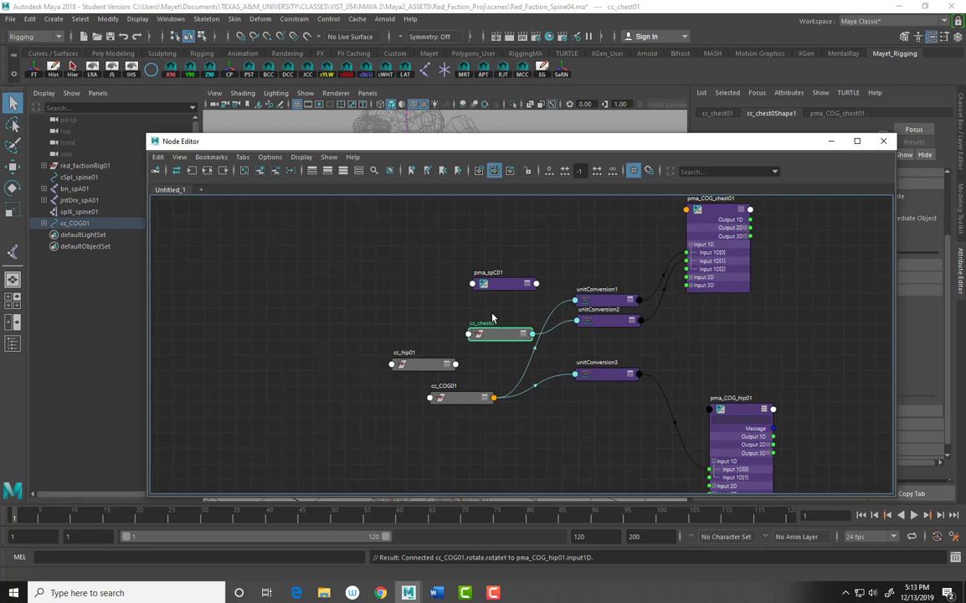
left_click_drag(496, 333, 493, 315)
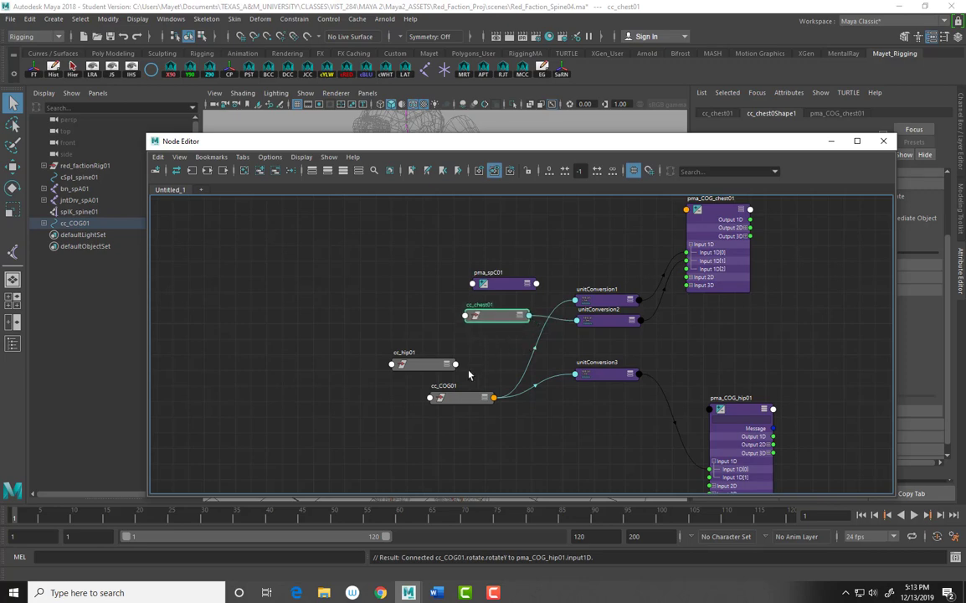
left_click(424, 364)
left_click_drag(423, 364, 501, 450)
left_click_drag(463, 400, 499, 343)
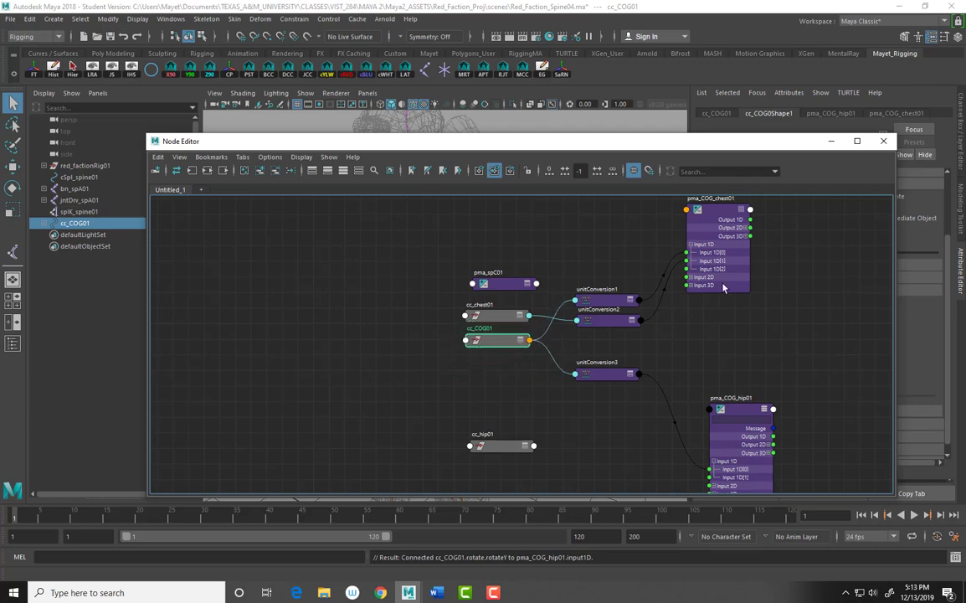
left_click_drag(714, 397, 704, 372)
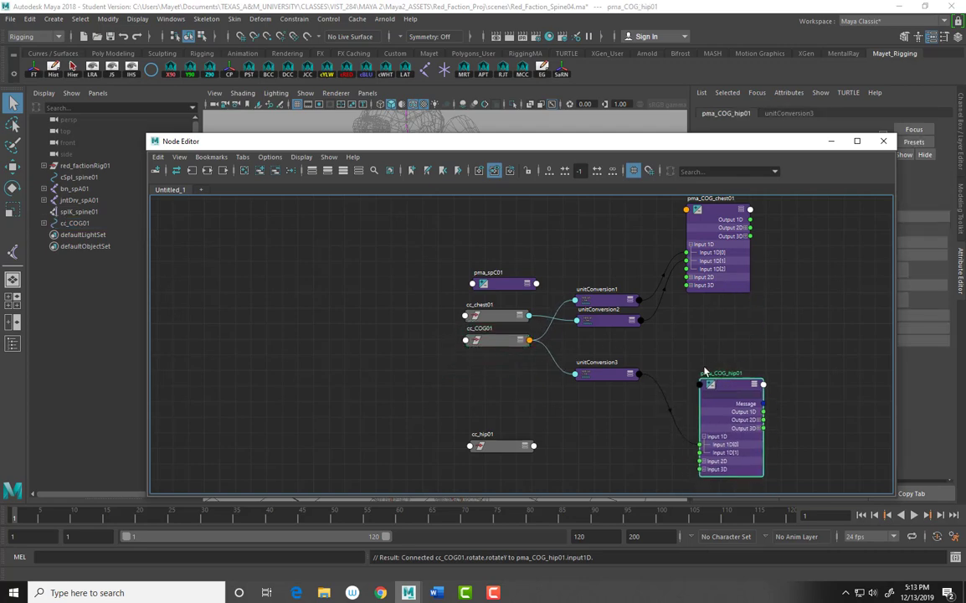
- Connect the Rotate Y output of cc_hip01 to Input 1D[1] of pma_COG_hip01
left_click(533, 446)
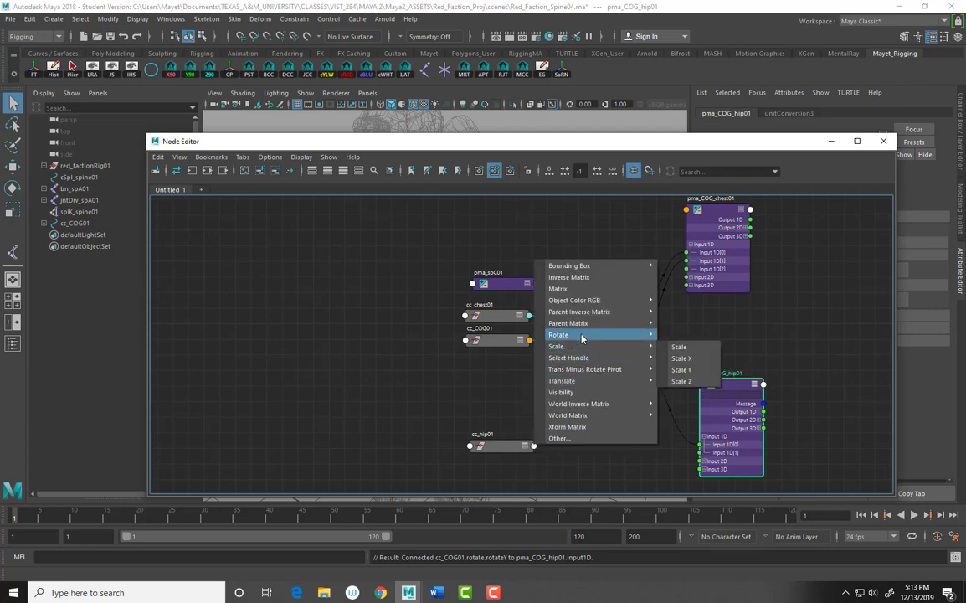
left_click(682, 370)
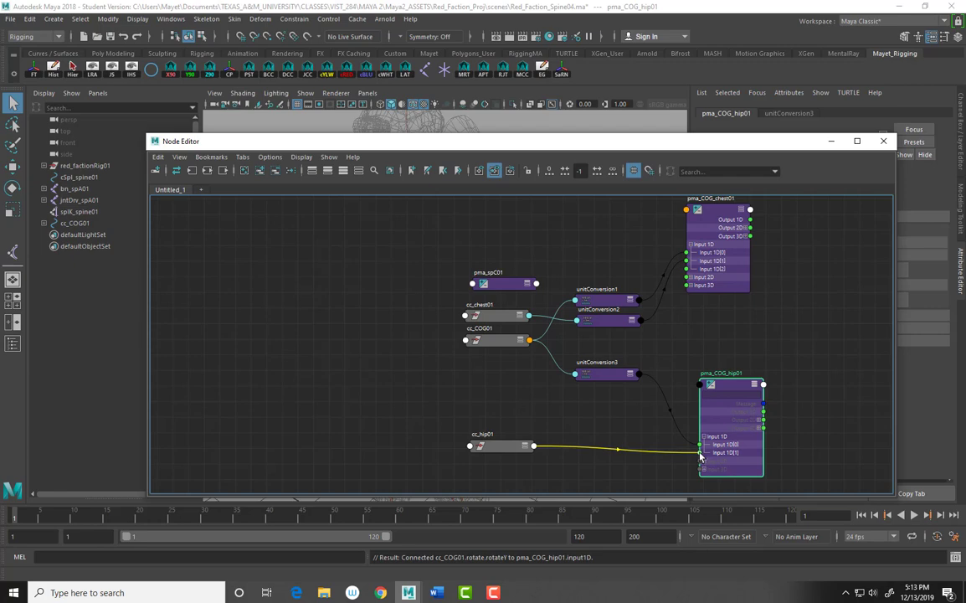
left_click(701, 453)
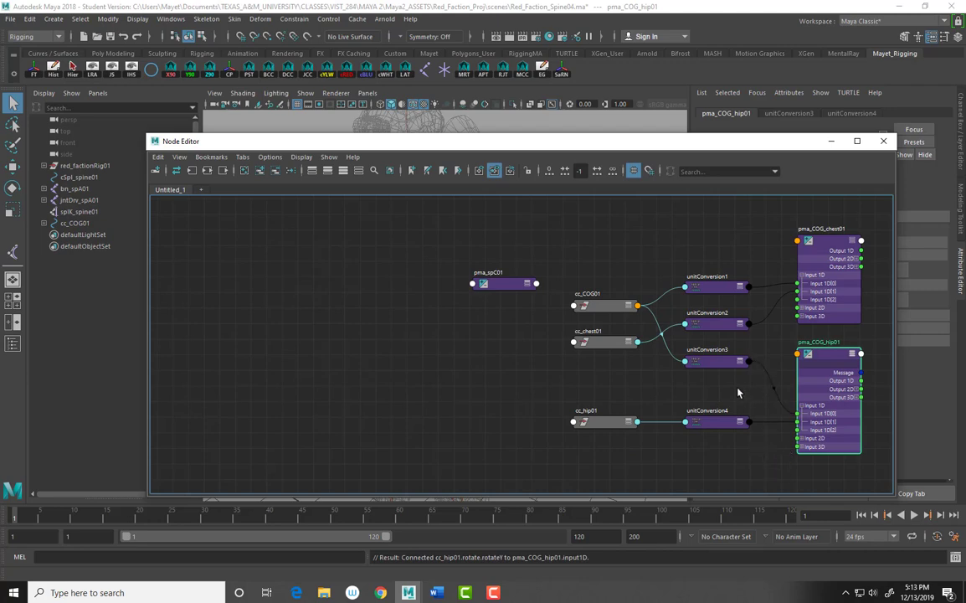
- Arrange the graph with cc_chest01 above cc_COG01 and unitConversion2 above unitConversion1 so the connections are easier to follow
middle_click_drag(738, 391, 576, 372, "alt")
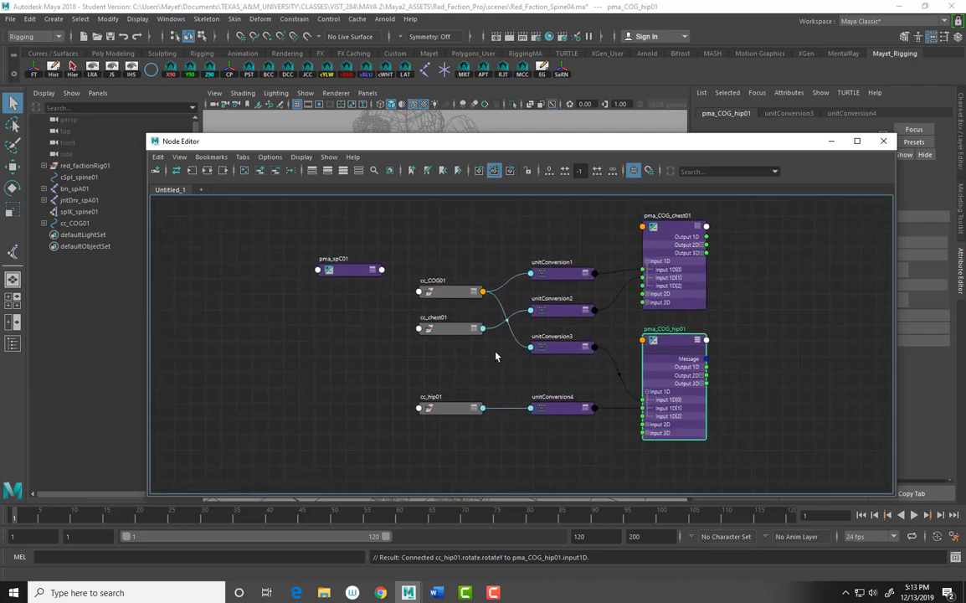
left_click(443, 292)
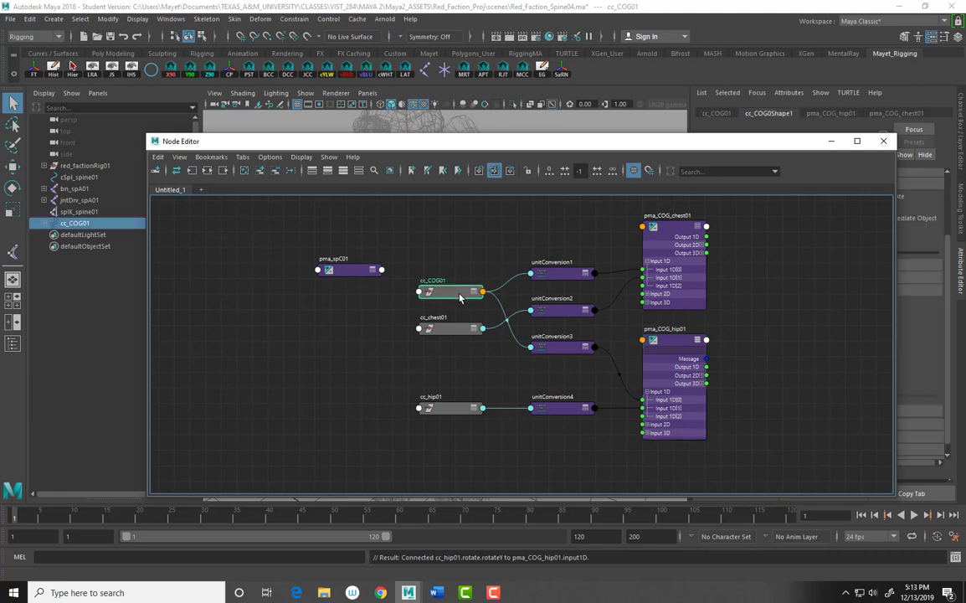
left_click_drag(467, 328, 453, 244)
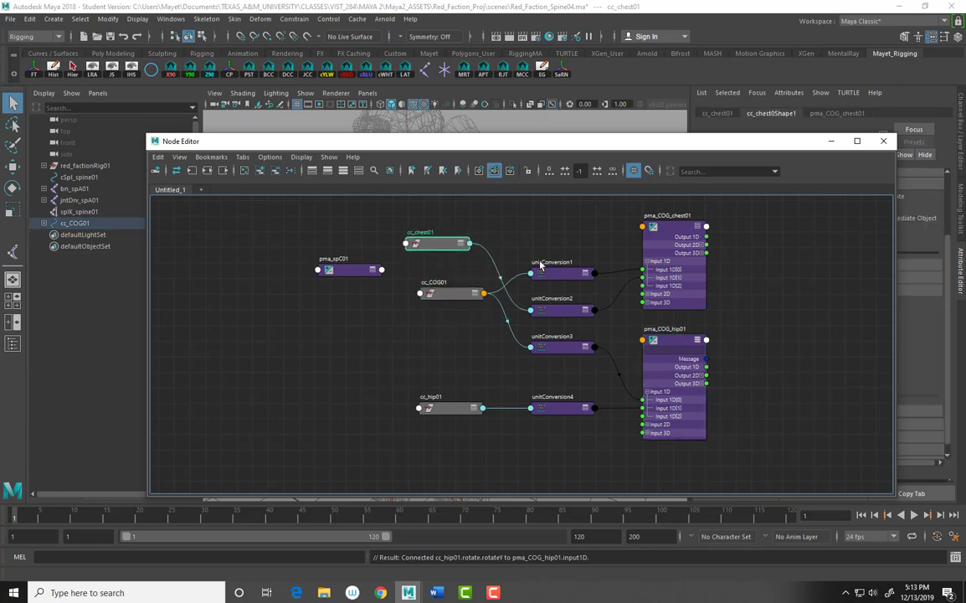
left_click_drag(448, 295, 433, 326)
mouse_move(576, 318)
left_mouse_down()
mouse_move(576, 250)
mouse_move(563, 312)
left_mouse_up()
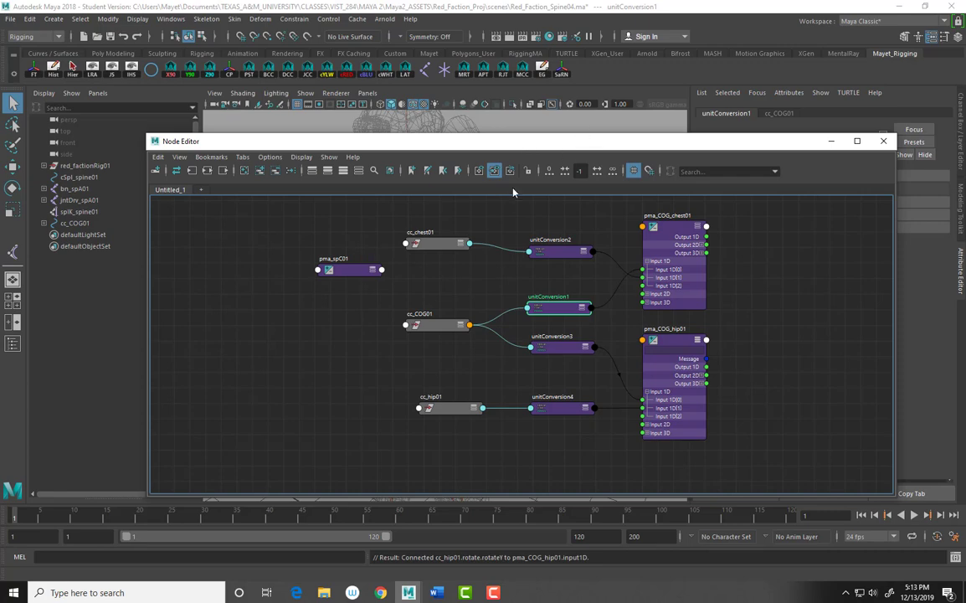
- Select the locAim_bn_spA01 and locAim_bn_spD01 locators in the viewport and add them to the Node Editor graph
left_click_drag(514, 141, 460, 410)
left_click_drag(411, 350, 369, 354, "alt")
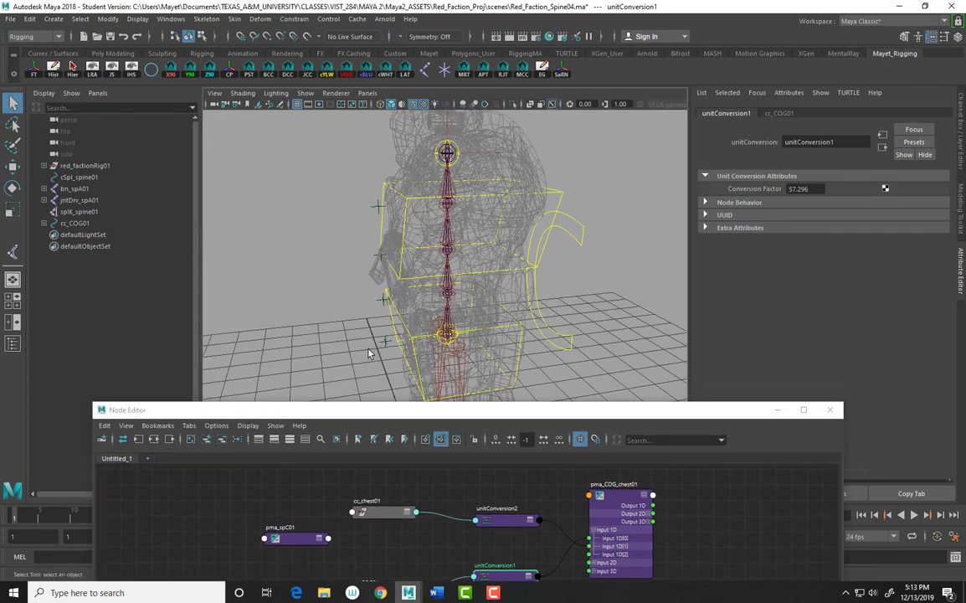
left_click(379, 207)
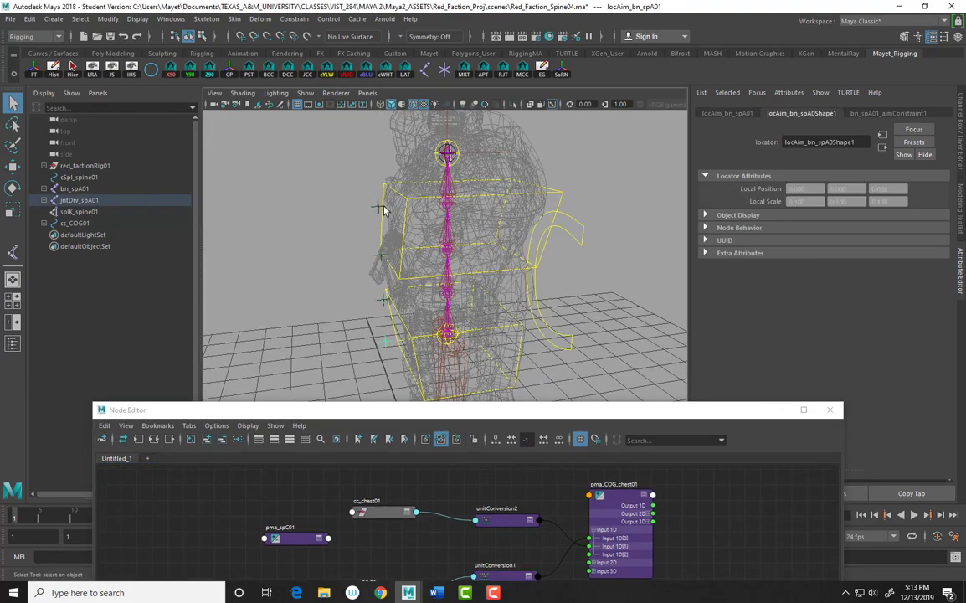
left_click_drag(565, 409, 612, 147)
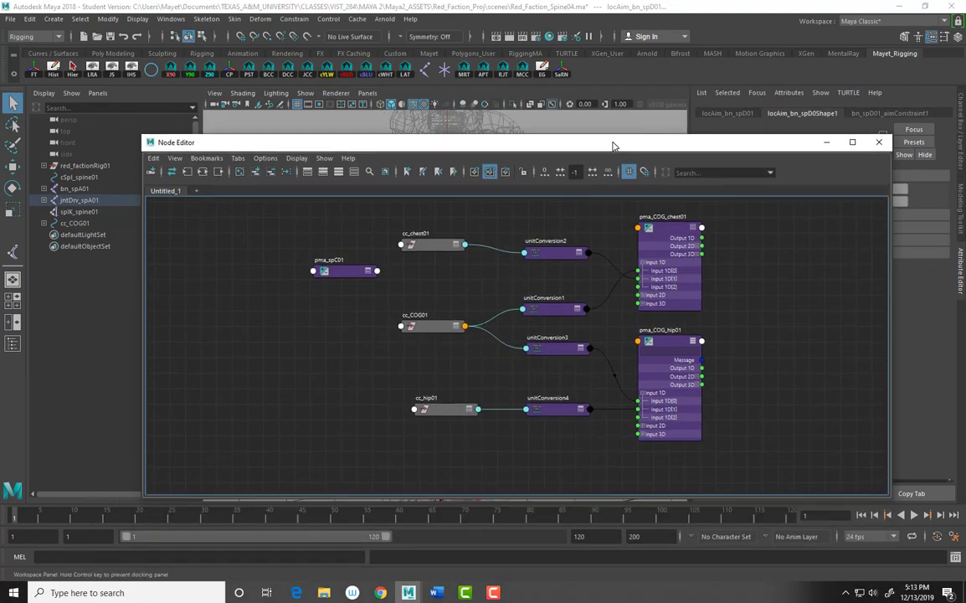
left_click(240, 172)
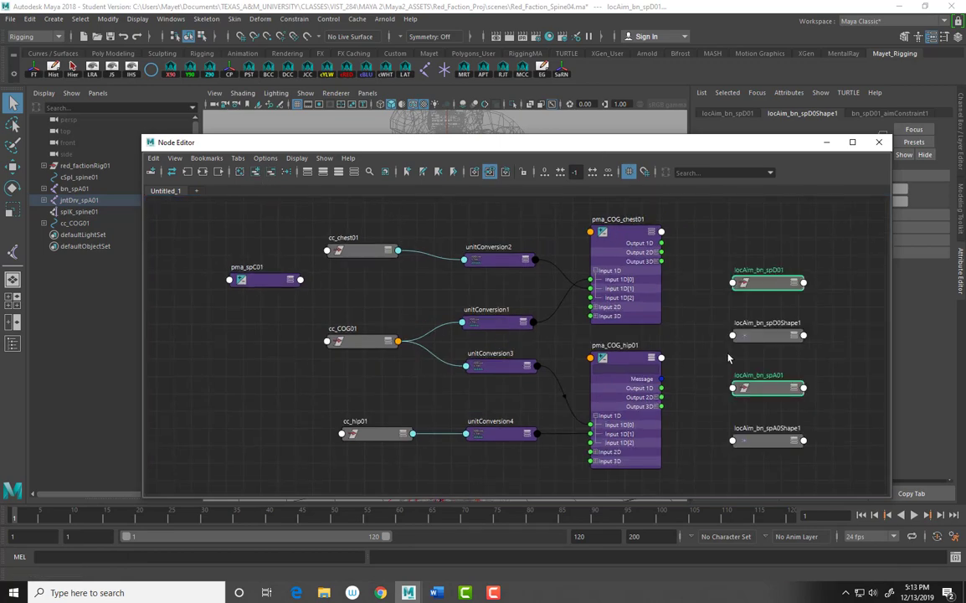
- Remove the locAim_bn_spA01 and locAim_bn_spD01 nodes and their shape nodes from the graph
left_click(766, 335)
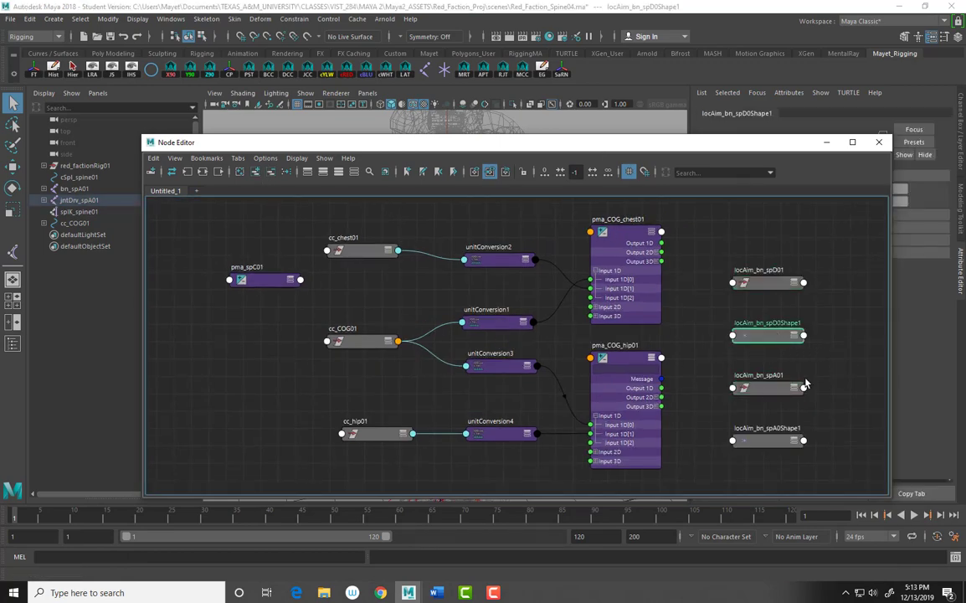
left_click(761, 442, "shift")
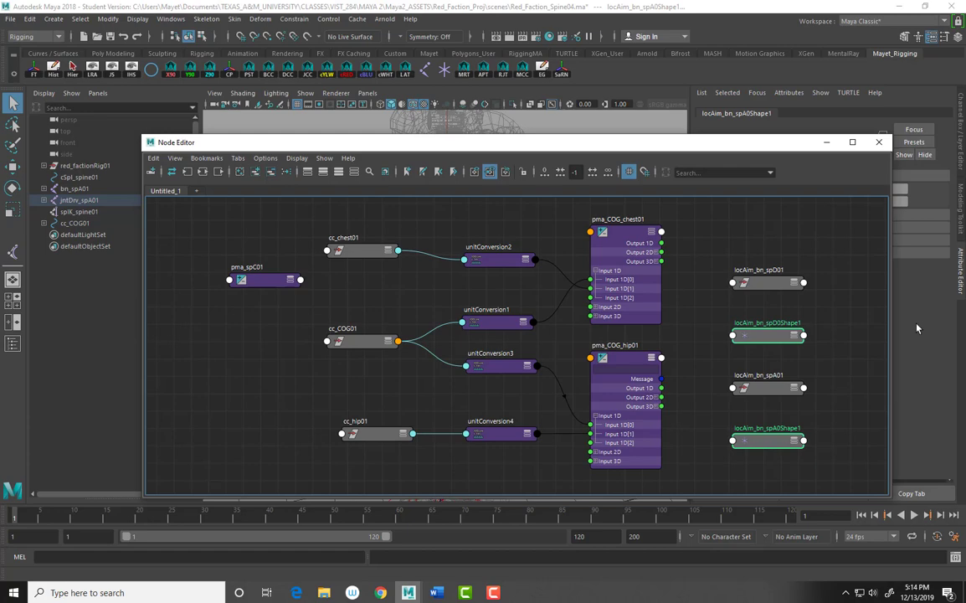
left_click_drag(813, 457, 718, 220)
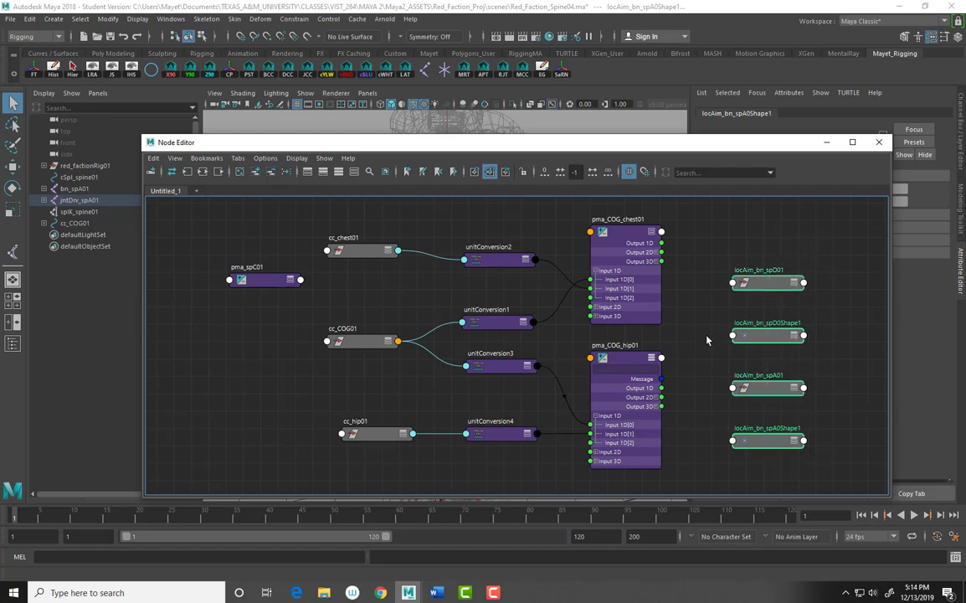
left_click(271, 173)
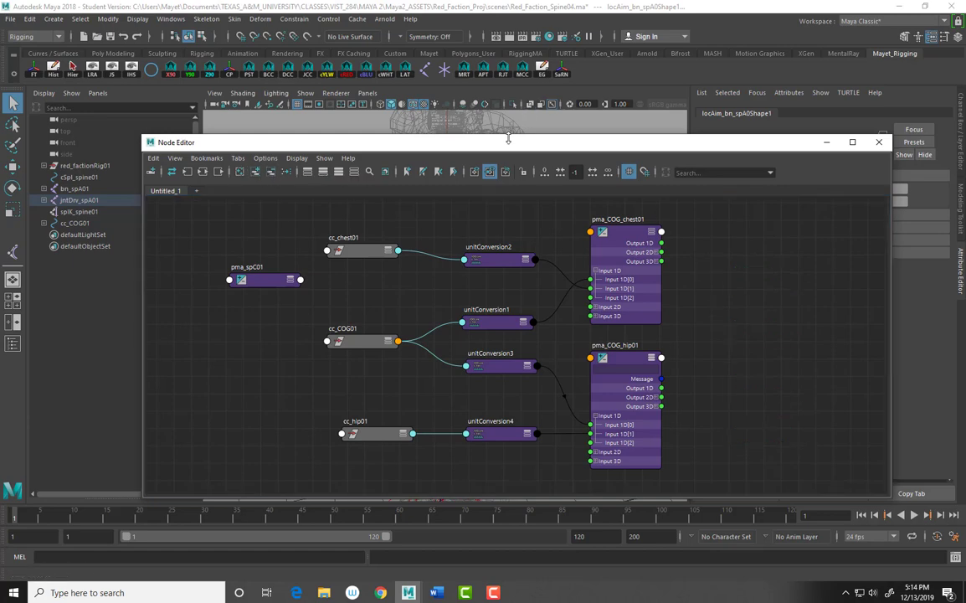
- Select the parent groups of the locAim_bn_spA01 and locAim_bn_spD01 locators and add them with the locators to the Node Editor graph
left_click_drag(459, 142, 398, 422)
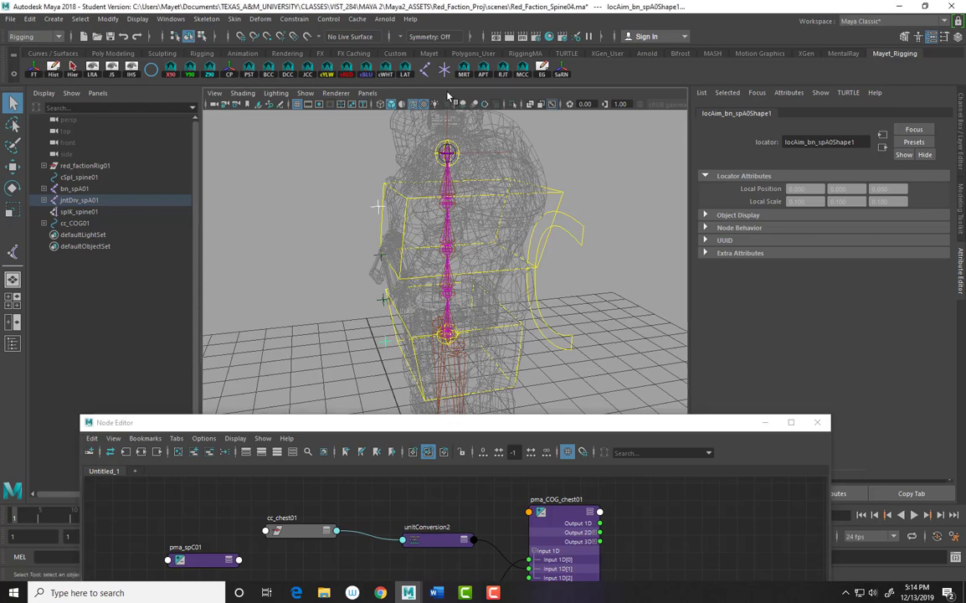
key("Up")
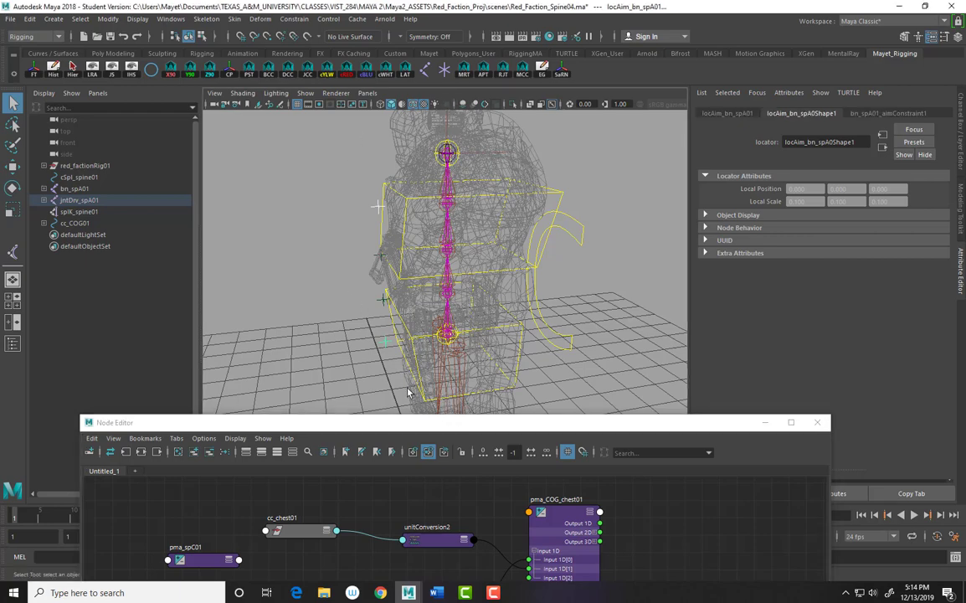
left_click_drag(427, 431, 503, 183)
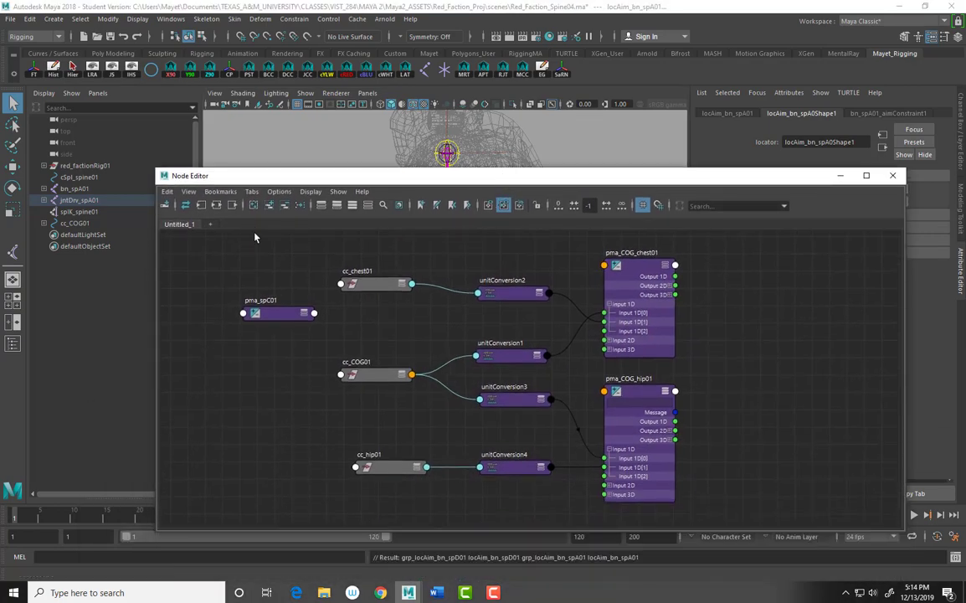
left_click(268, 206)
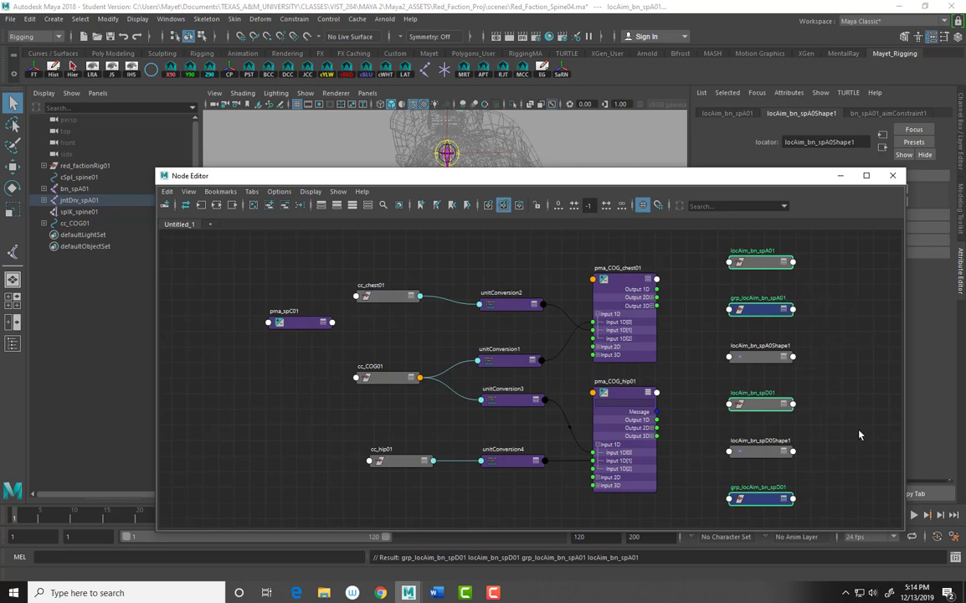
- Remove the two locator nodes and their shape nodes from the graph, keeping grp_locAim_bn_spA01 and grp_locAim_bn_spD01
left_click(771, 360)
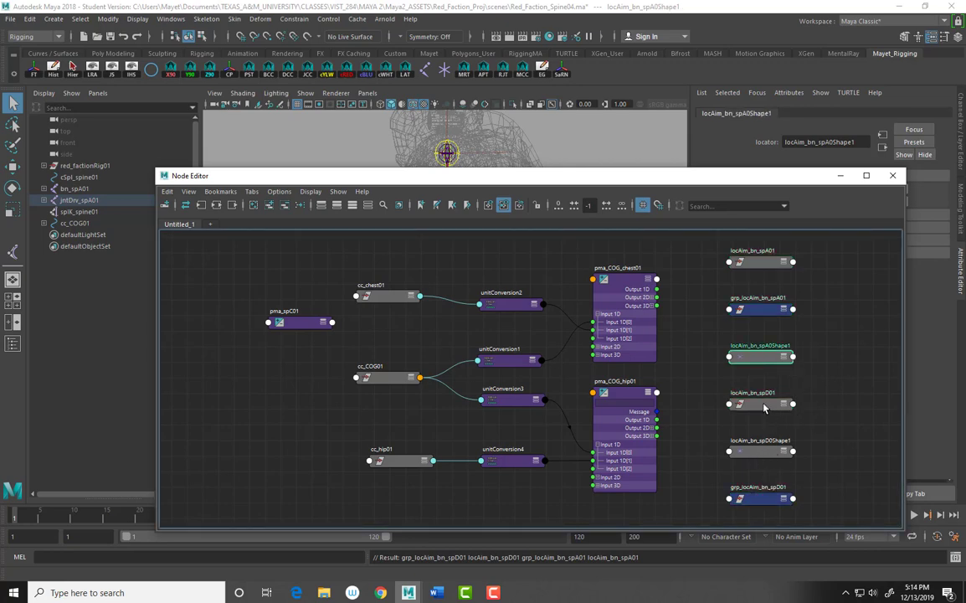
left_click_drag(775, 412, 718, 457, "shift")
left_click(765, 263, "shift")
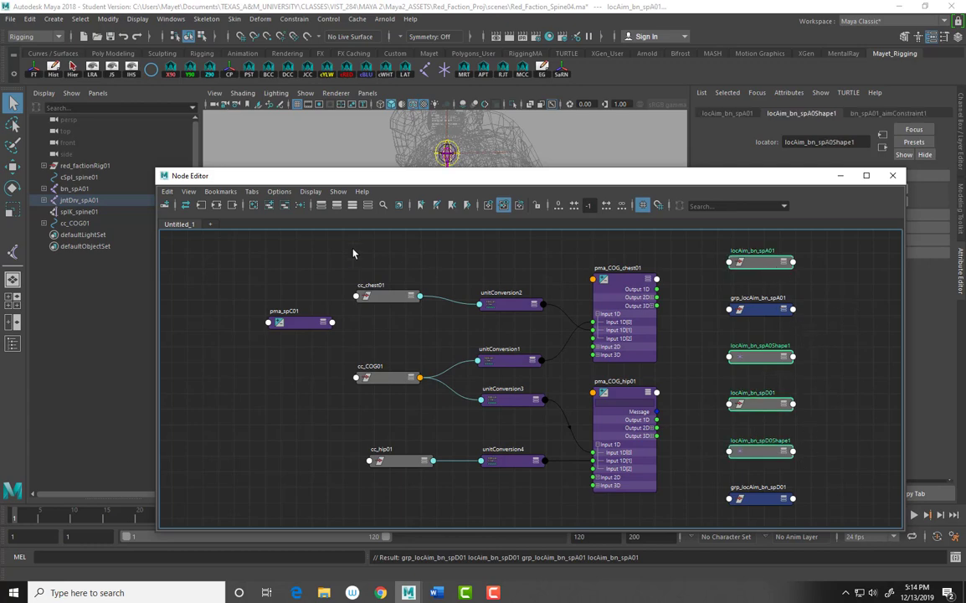
key("Delete")
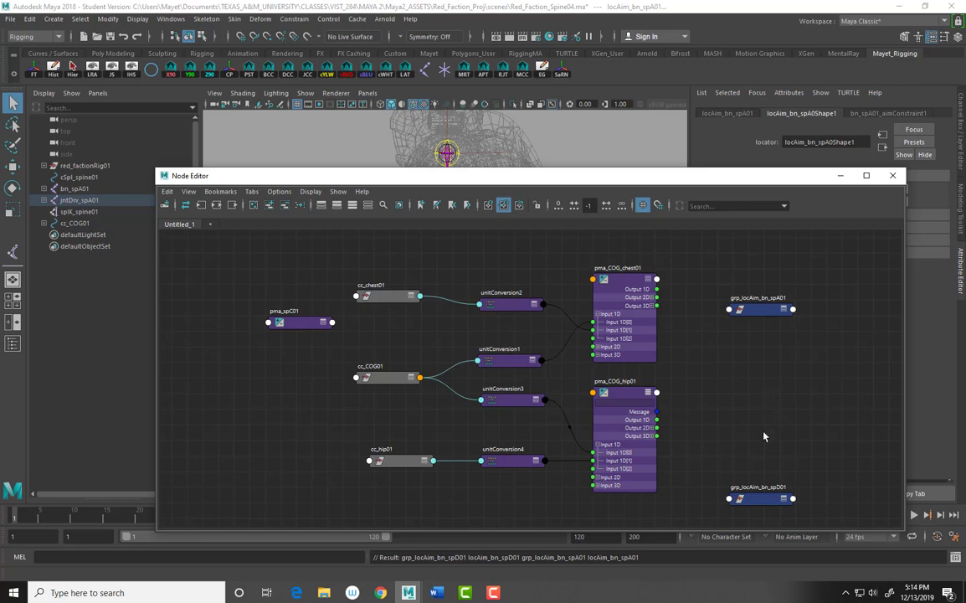
- Arrange grp_locAim_bn_spD01 above grp_locAim_bn_spA01 and connect Output 1D of pma_COG_hip01 to Rotate X of grp_locAim_bn_spA01
left_click_drag(657, 421, 658, 424)
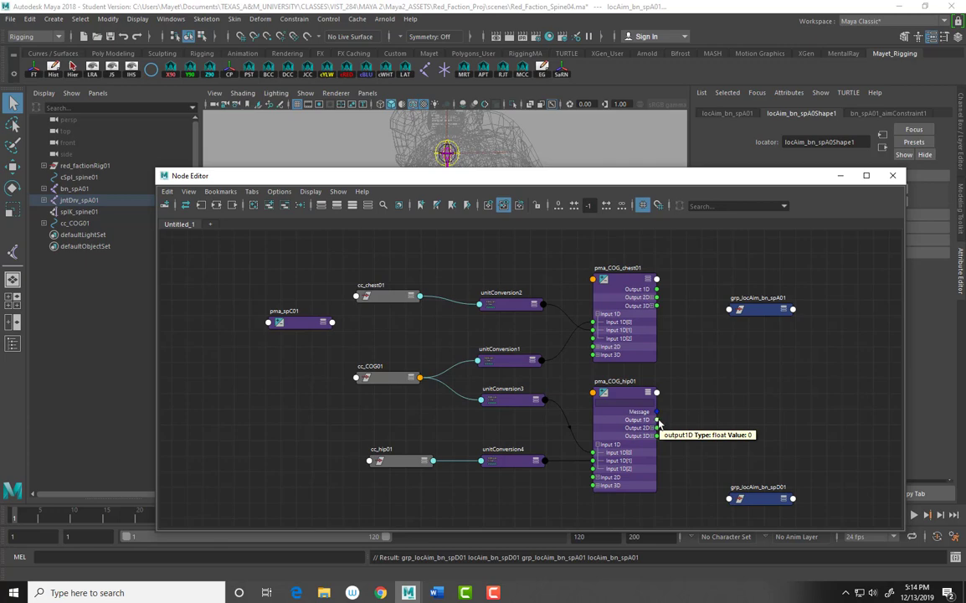
left_click_drag(748, 498, 758, 419)
left_click_drag(753, 329, 765, 303)
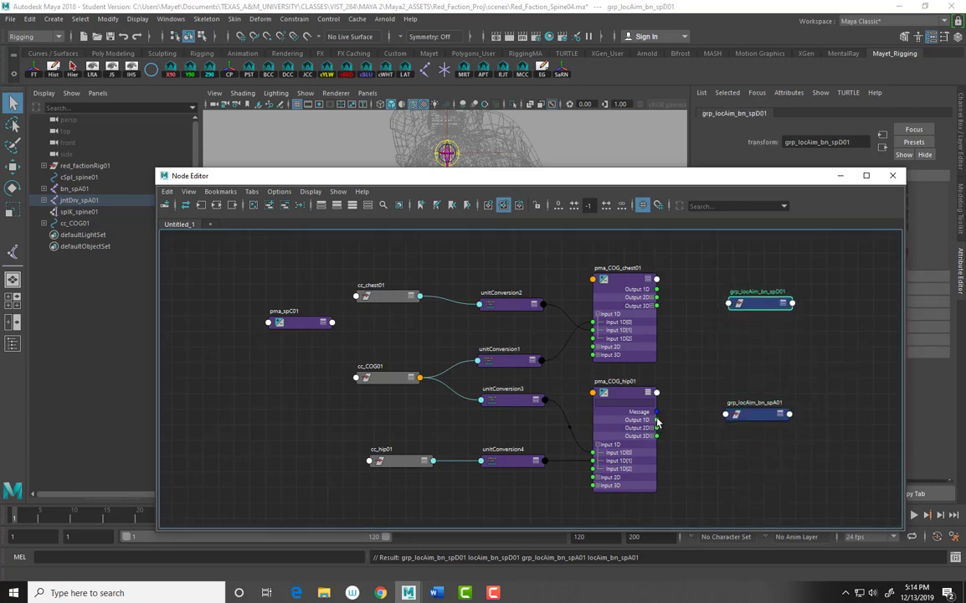
left_click_drag(657, 419, 727, 418)
left_click_drag(727, 419, 728, 420)
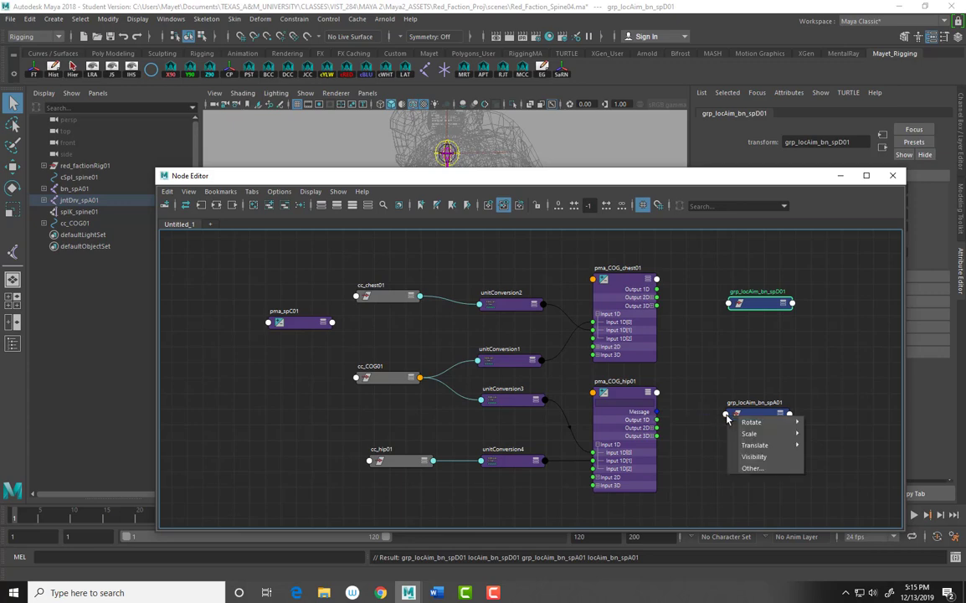
mouse_move(758, 425)
left_click(821, 425)
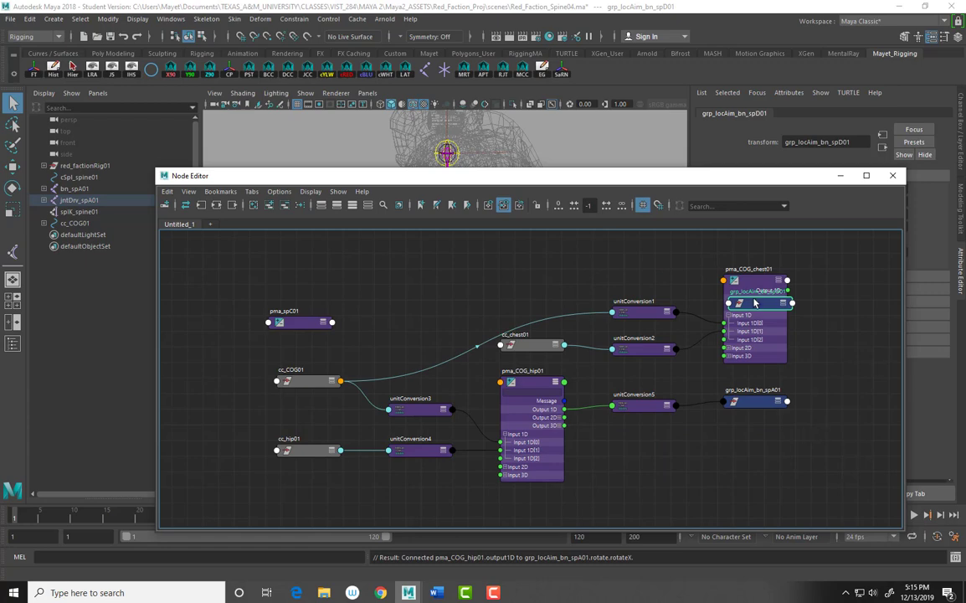
- Move grp_locAim_bn_spD01 clear of pma_COG_chest01 and connect Output 1D of pma_COG_chest01 to its Rotate X
scroll(802, 368, "down", 3)
scroll(803, 371, "up", 3)
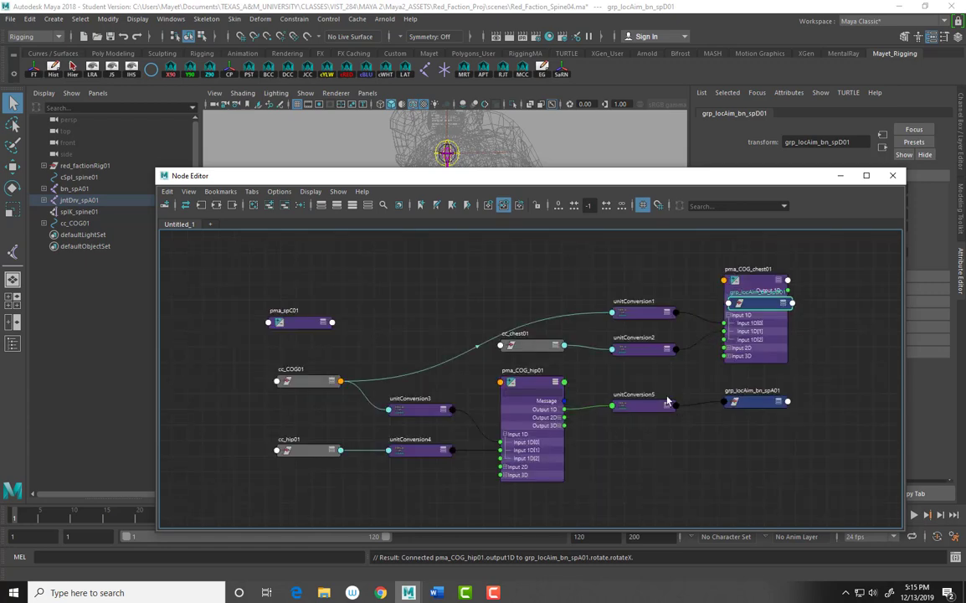
left_click_drag(767, 305, 861, 340)
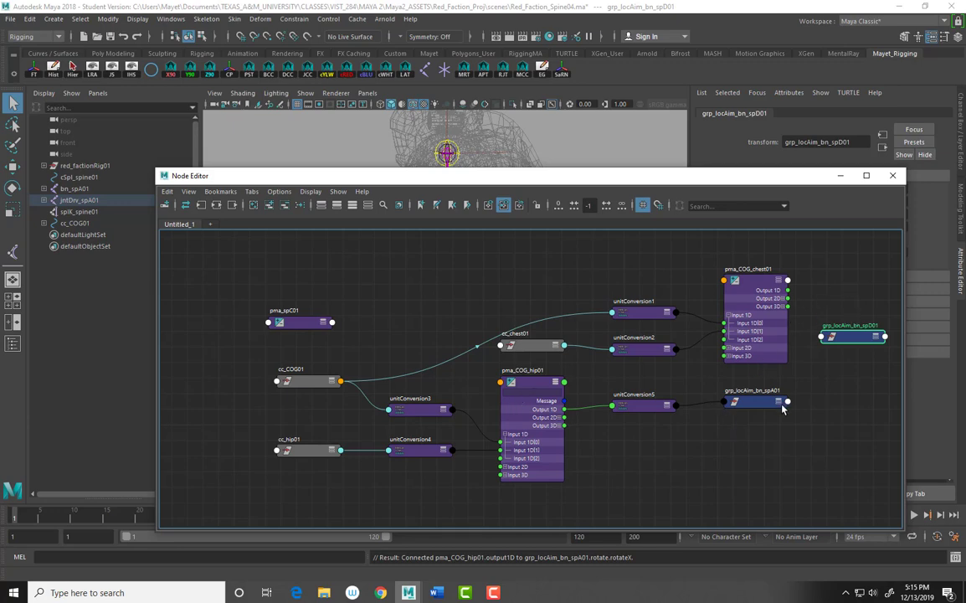
middle_click_drag(716, 416, 652, 409)
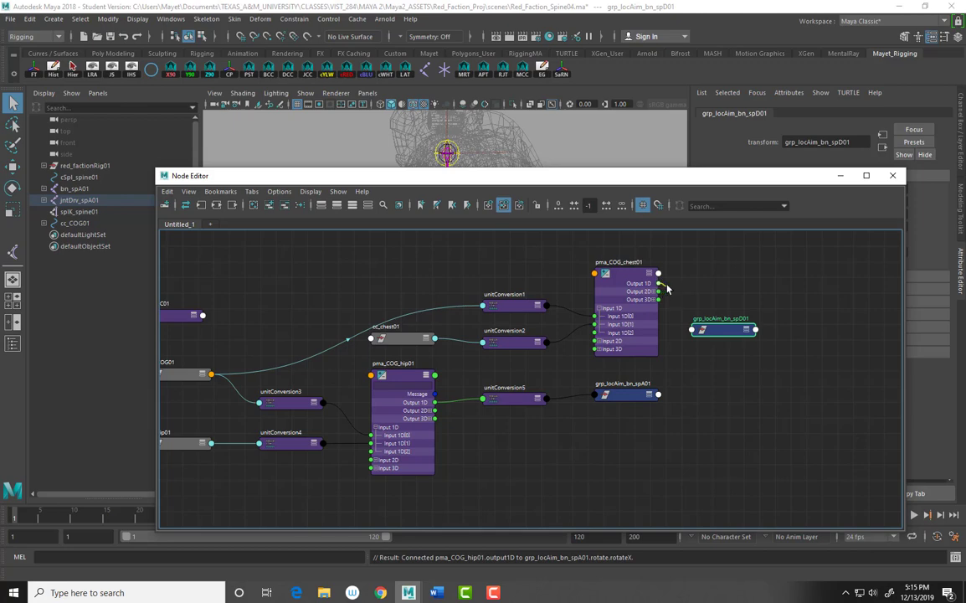
left_click_drag(658, 283, 694, 333)
mouse_move(719, 337)
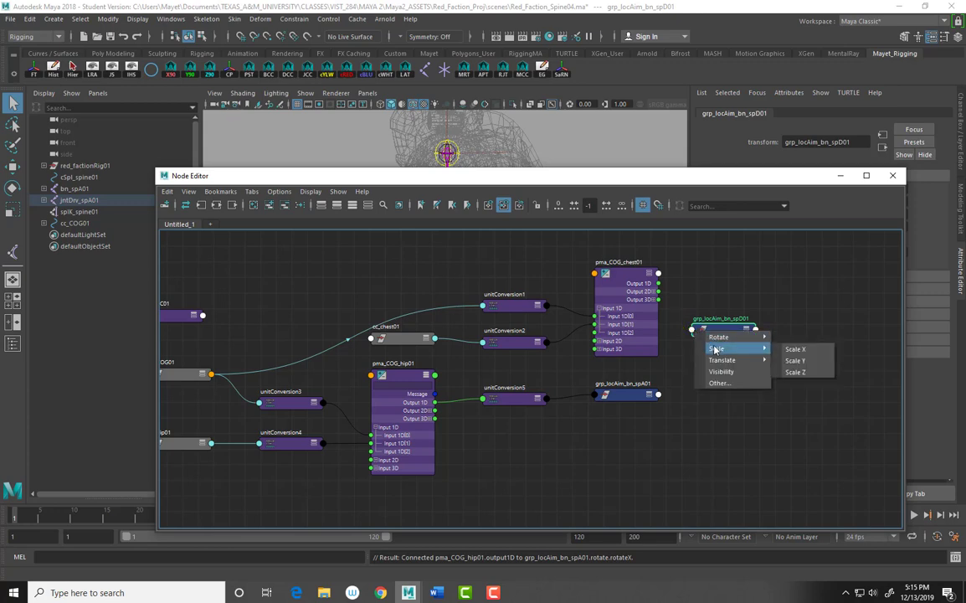
left_click(798, 339)
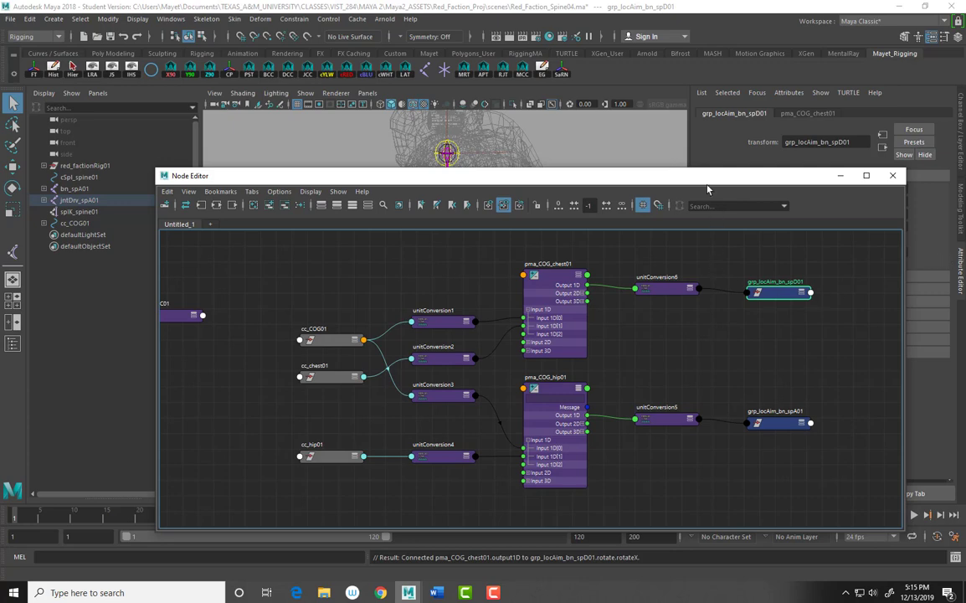
- Add grp_locAim_bn_spC01, the parent group of the locAim_bn_spC01 locator, to the graph between the other two locator groups
left_click_drag(703, 178, 657, 331)
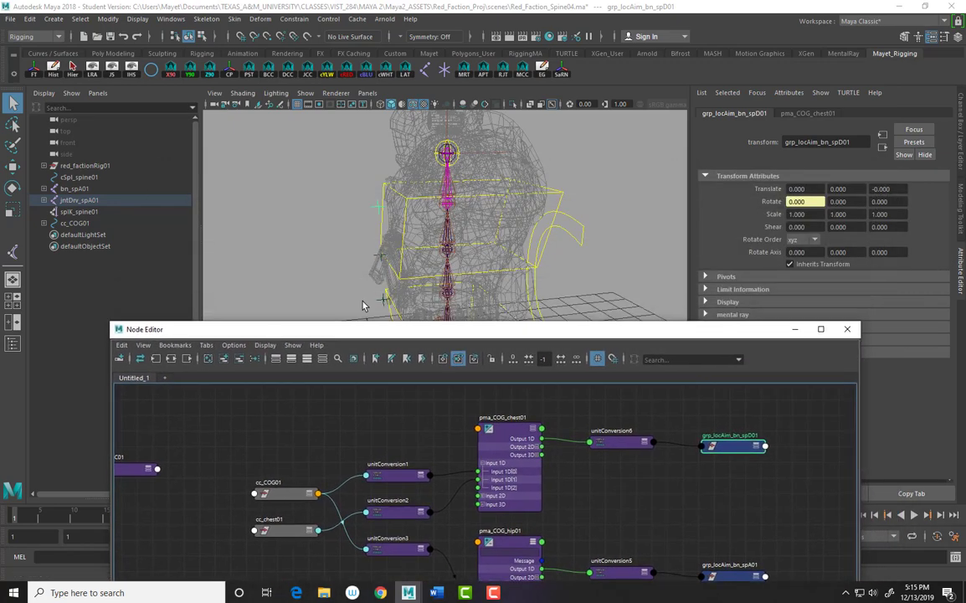
left_click(381, 257)
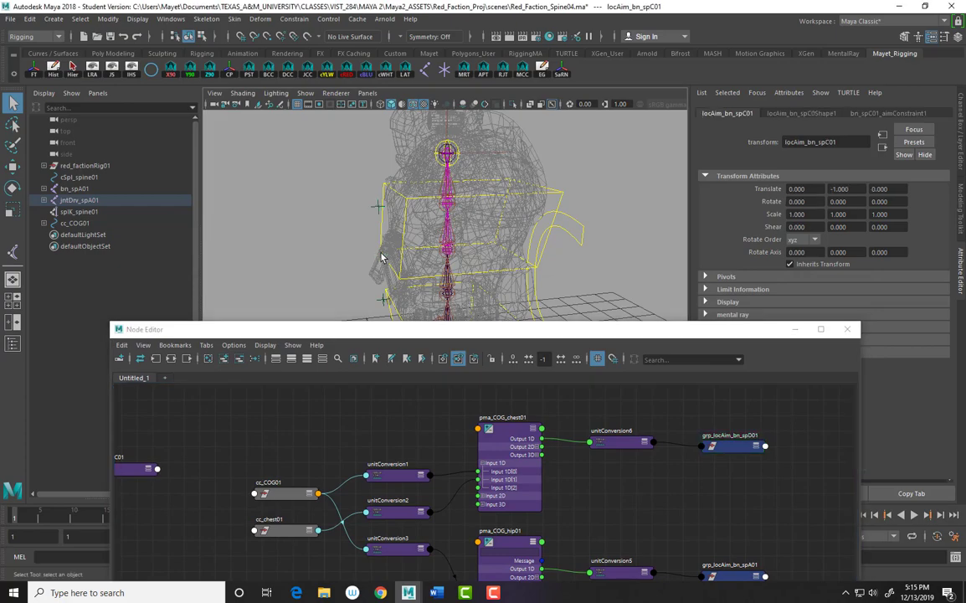
key("Up")
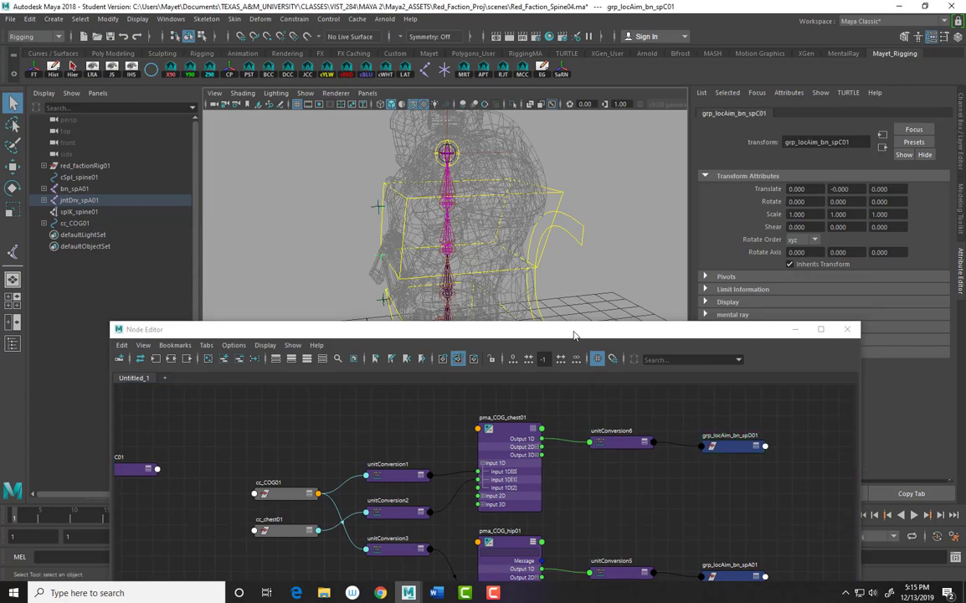
left_click_drag(574, 335, 586, 163)
left_click(236, 186)
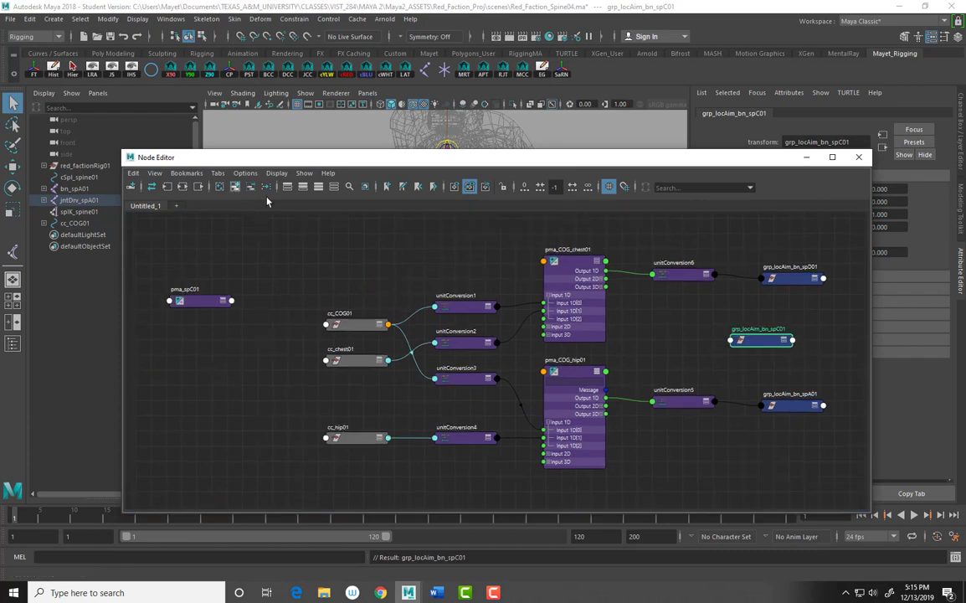
left_click_drag(752, 342, 773, 337)
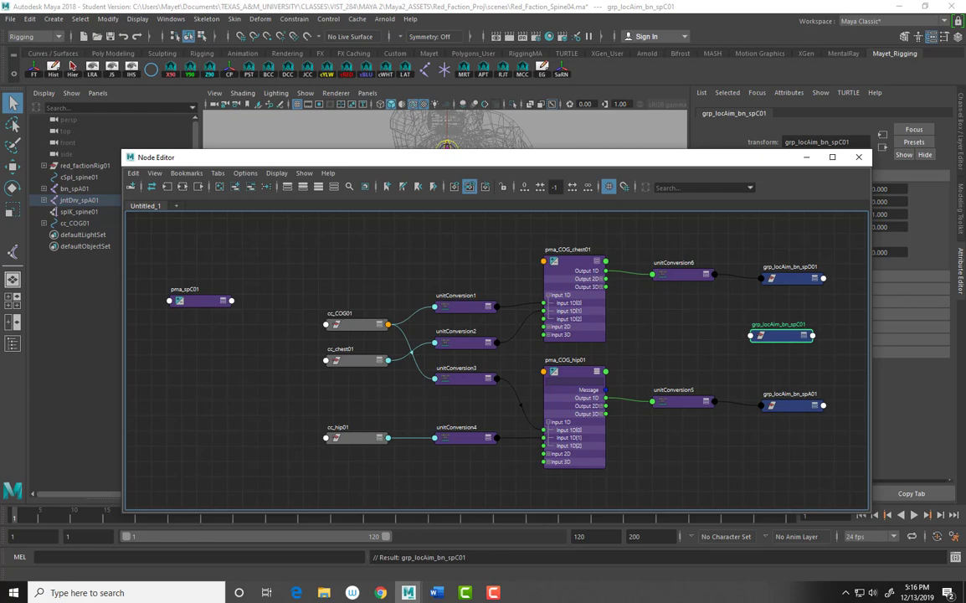
- Expand the grp_locAim_bn_spC01 node to show only its Matrix, Rotate, Scale and Translate attributes and place it between the other groups
left_click(804, 336)
left_click(804, 335)
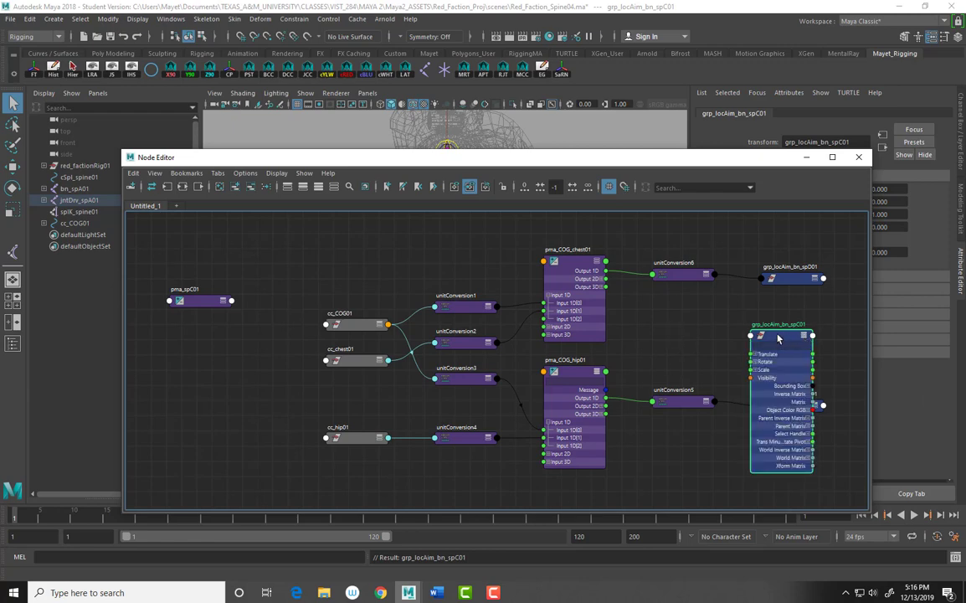
left_click_drag(778, 342, 785, 303)
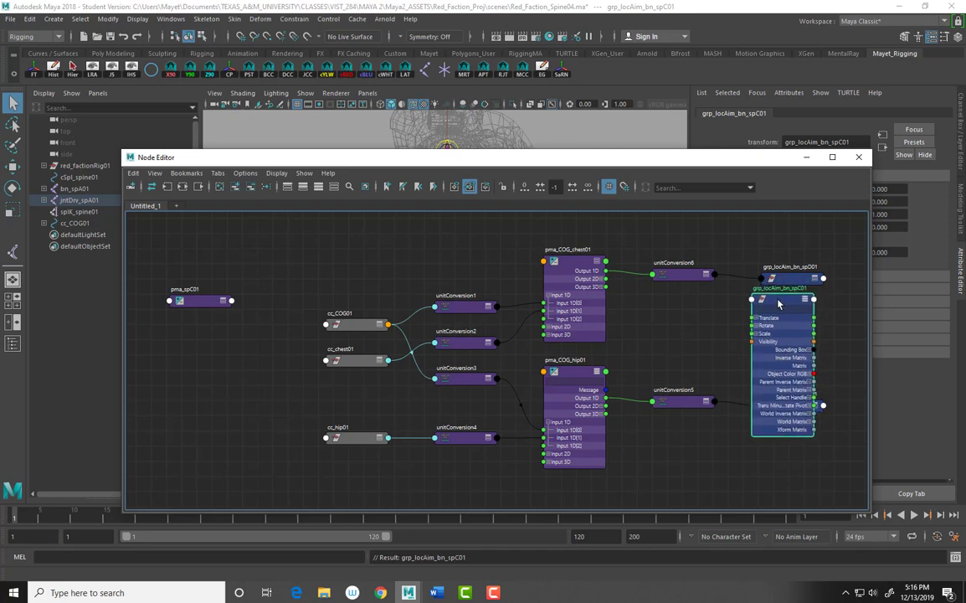
left_click(811, 302)
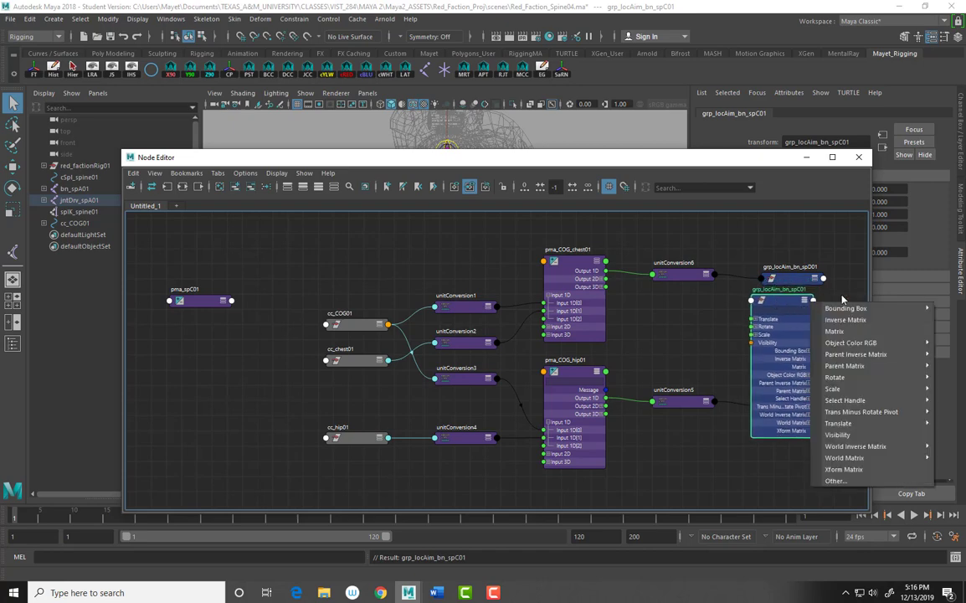
left_click(843, 299)
left_click(812, 301)
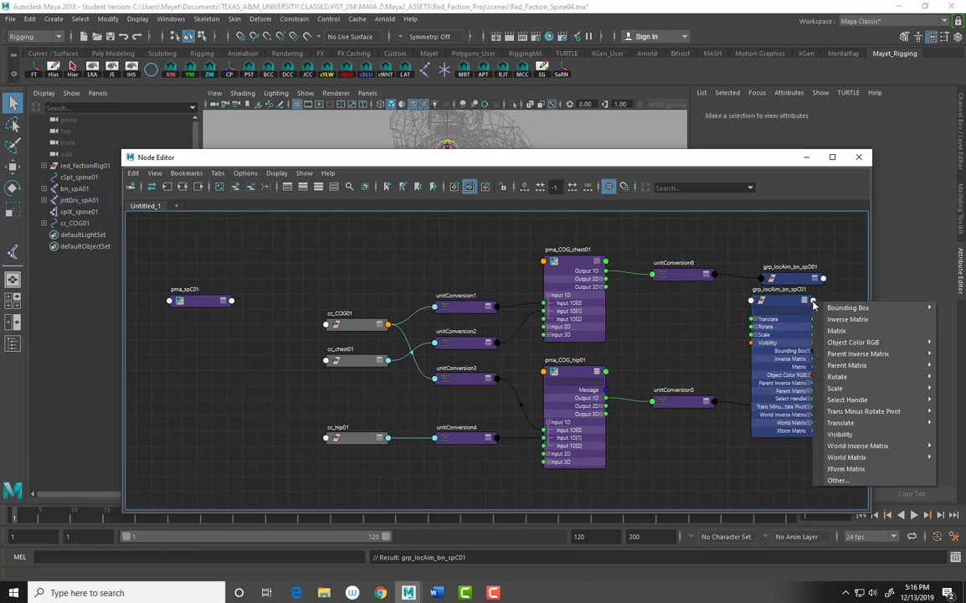
left_click(780, 310)
key("2")
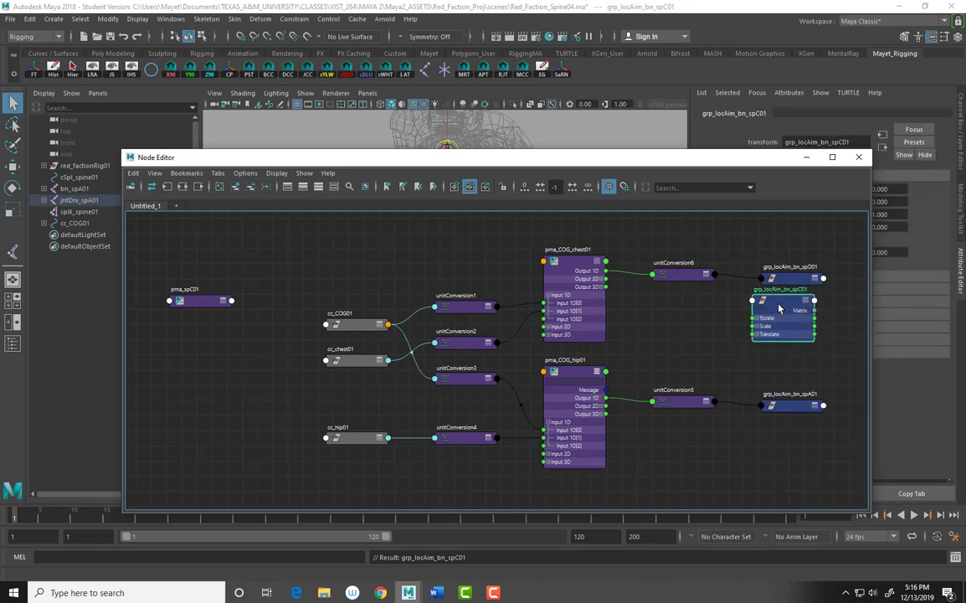
left_click_drag(779, 310, 788, 326)
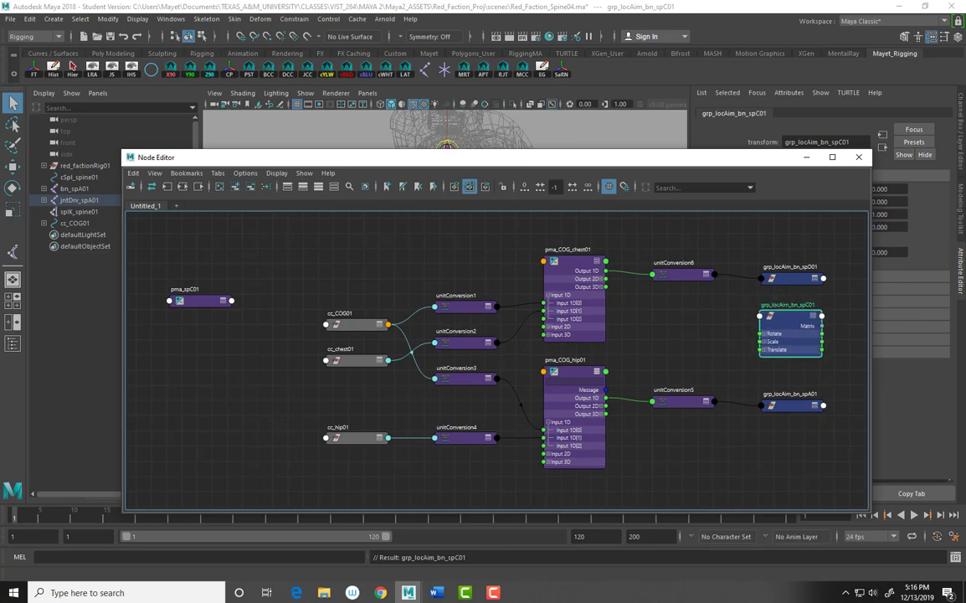
- Place pma_spC01 beside grp_locAim_bn_spC01, expand its inputs and connect Output 1D of pma_COG_chest01 to its Input 1D[0]
left_click(192, 307)
left_click_drag(193, 306, 677, 343)
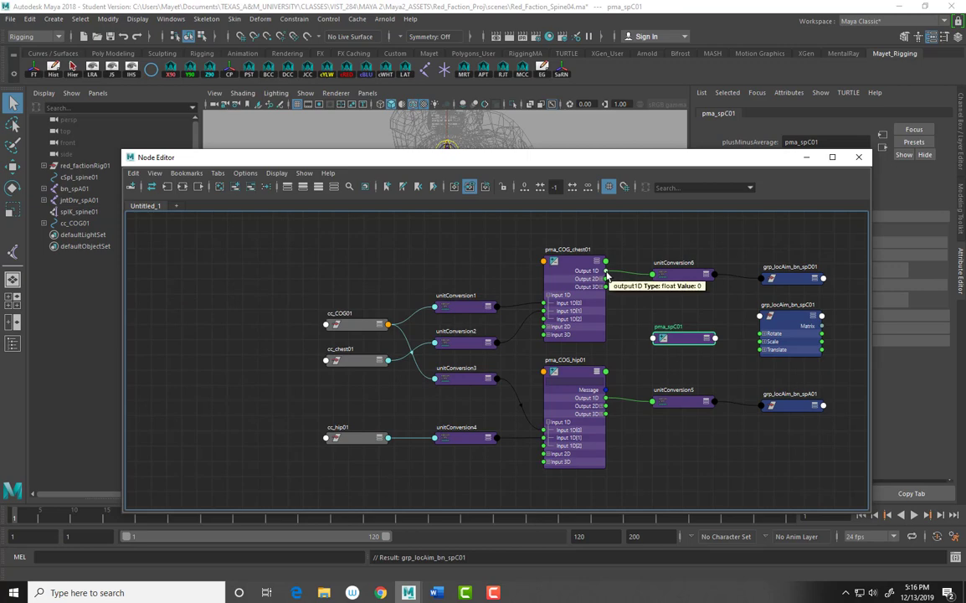
left_click_drag(607, 274, 654, 340)
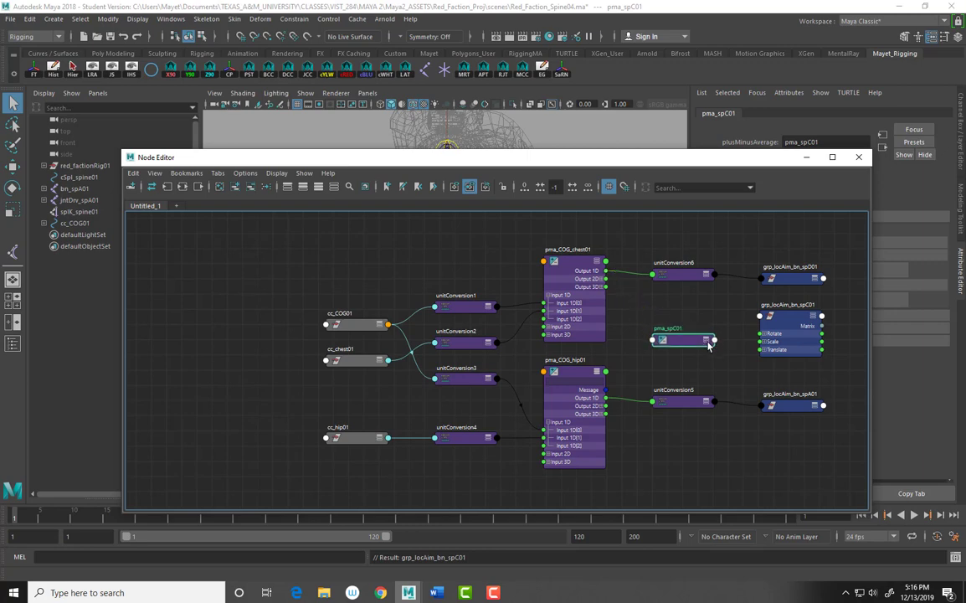
left_click(708, 340)
left_click_drag(653, 392, 661, 339)
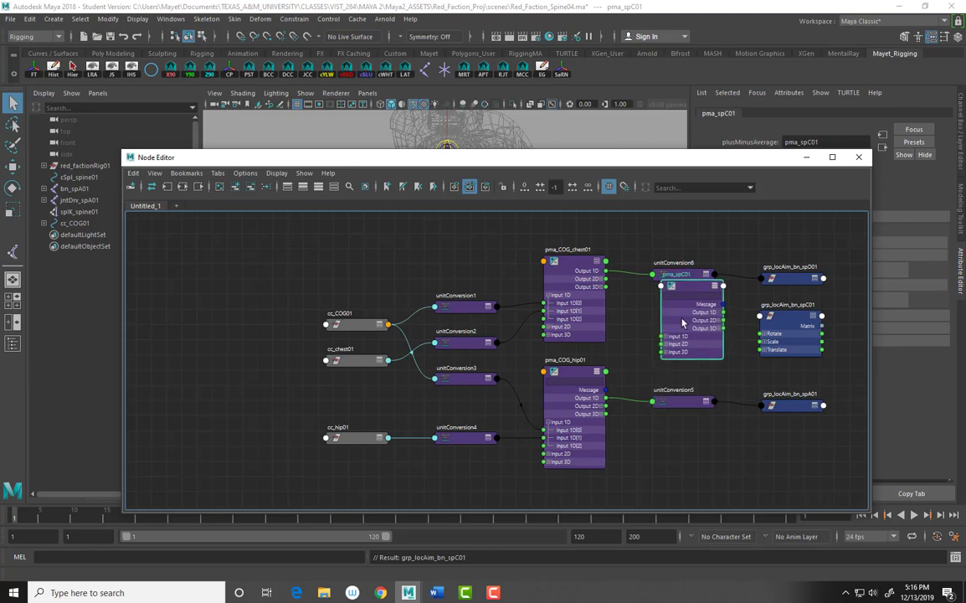
left_click(662, 337)
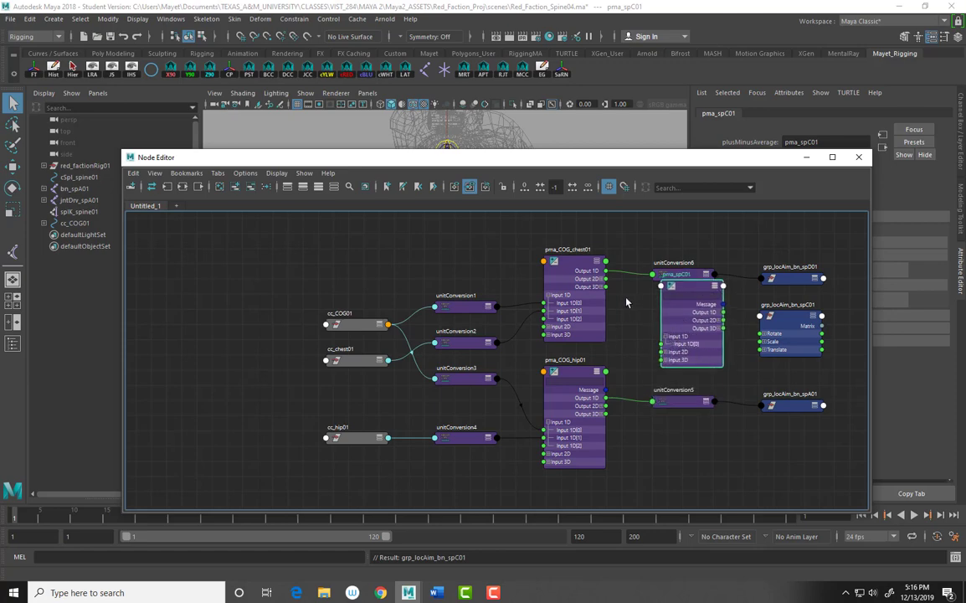
left_click_drag(605, 270, 663, 338)
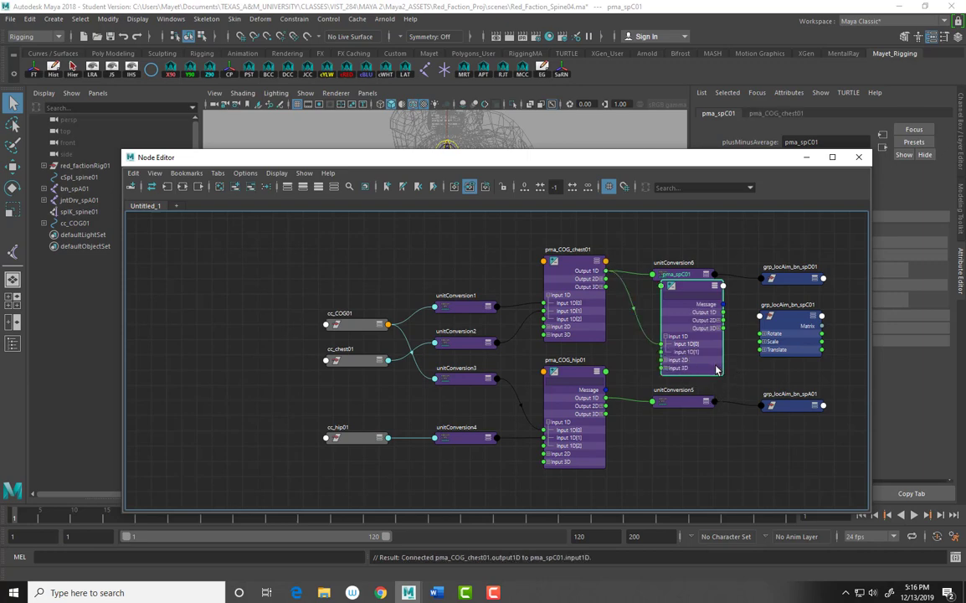
- Space out pma_spC01, unitConversion5 and grp_locAim_bn_spA01 by moving them lower in the graph so the nodes do not overlap
mouse_move(698, 290)
left_mouse_down()
mouse_move(683, 294)
mouse_move(696, 301)
left_mouse_up()
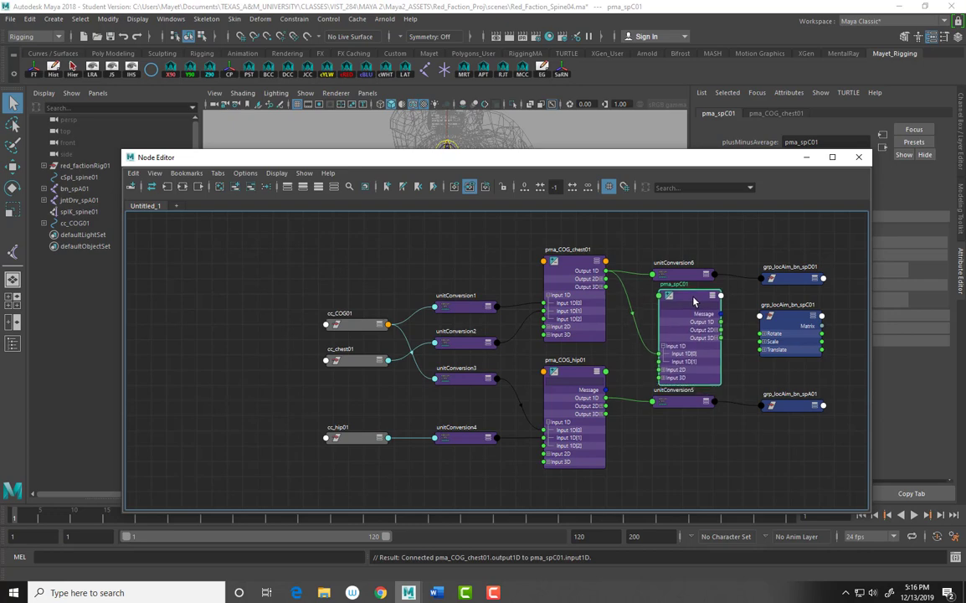
left_click_drag(687, 407, 692, 438)
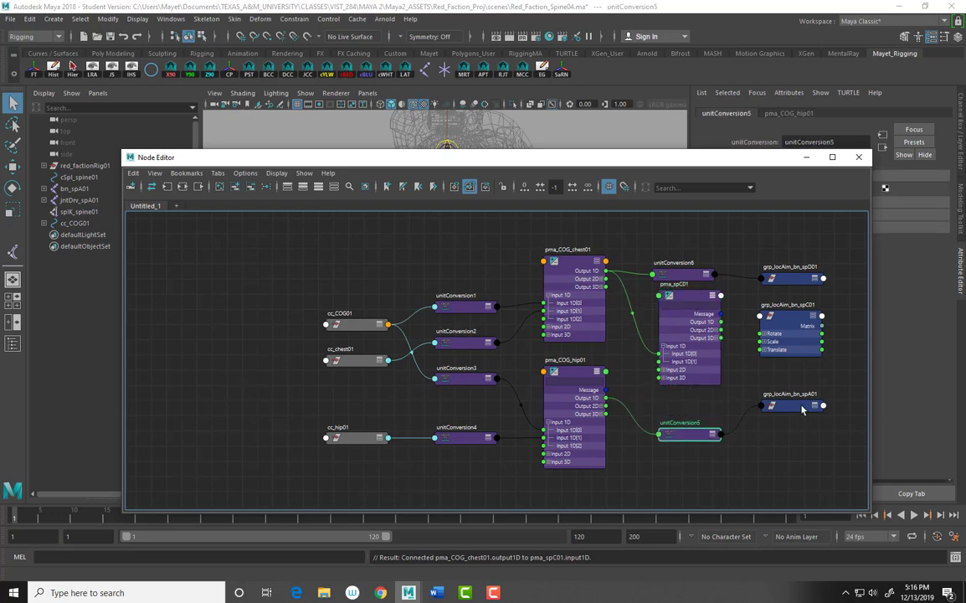
left_click_drag(790, 404, 798, 446)
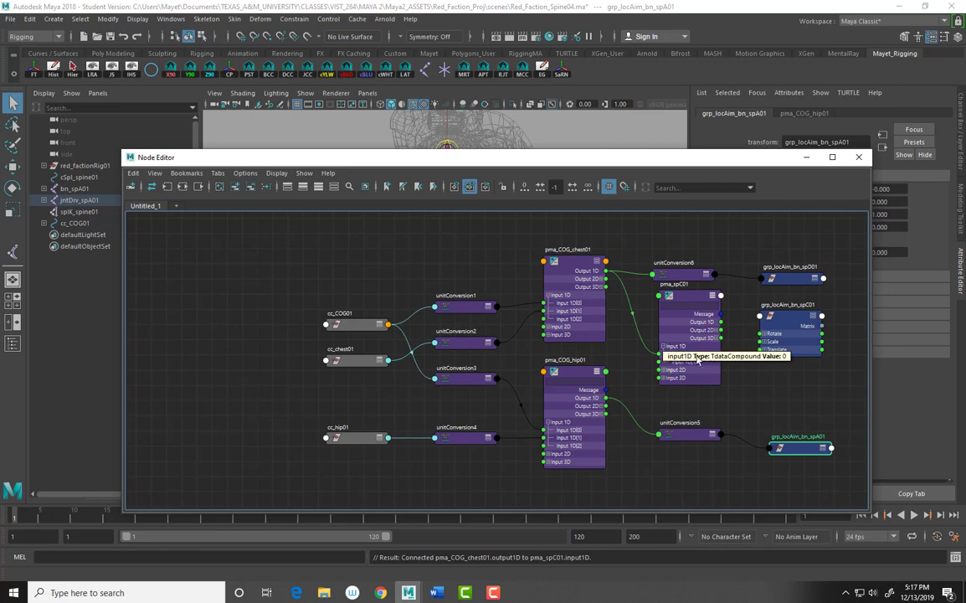
- Shift pma_spC01 slightly and connect Output 1D of pma_COG_hip01 to its Input 1D[1]
left_click_drag(680, 301, 684, 307)
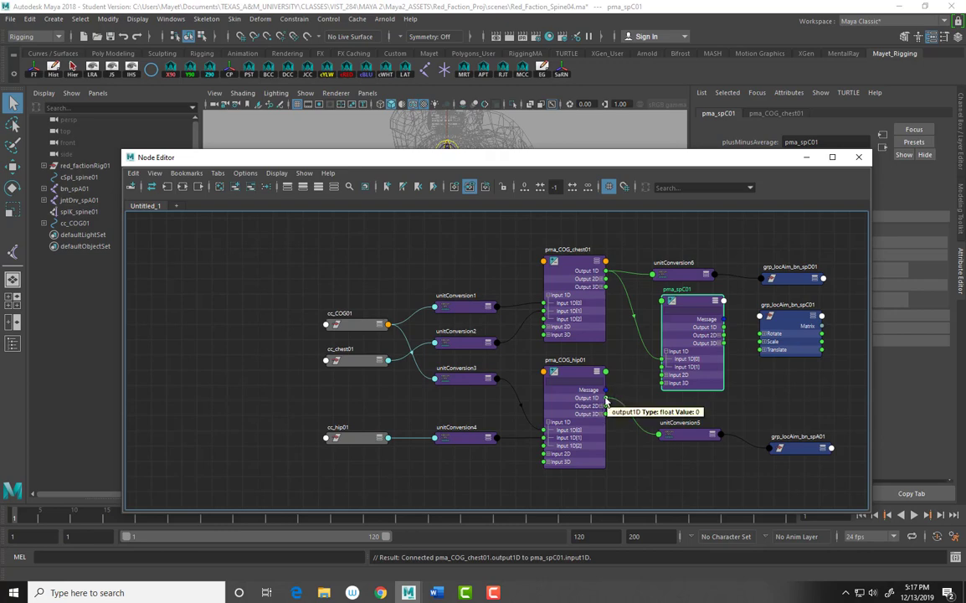
left_click_drag(606, 399, 661, 366)
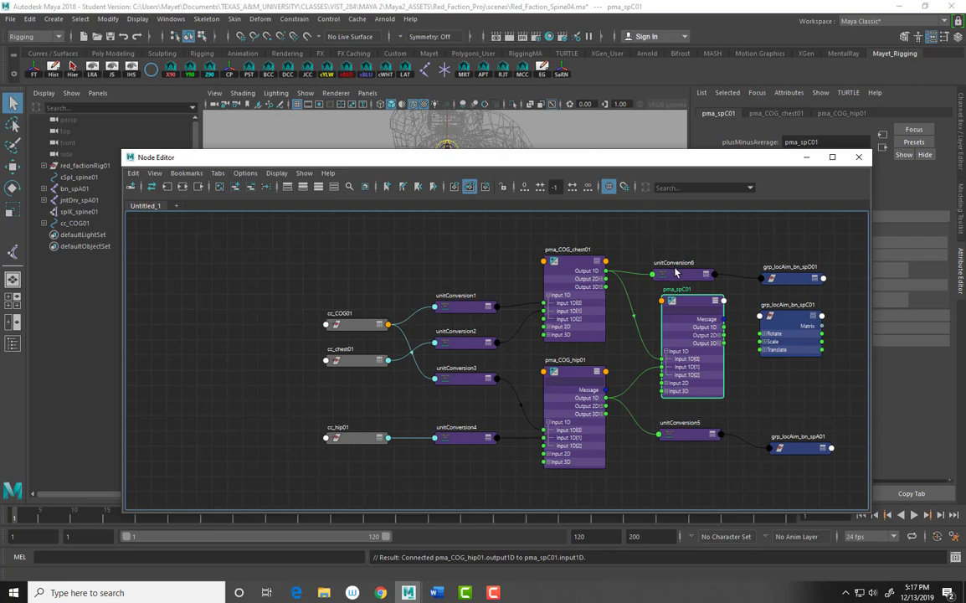
- Space out unitConversion6 and the three group nodes, and connect Output 1D of pma_spC01 to Rotate X of grp_locAim_bn_spC01
left_click_drag(674, 274, 674, 260)
left_click_drag(782, 279, 775, 254)
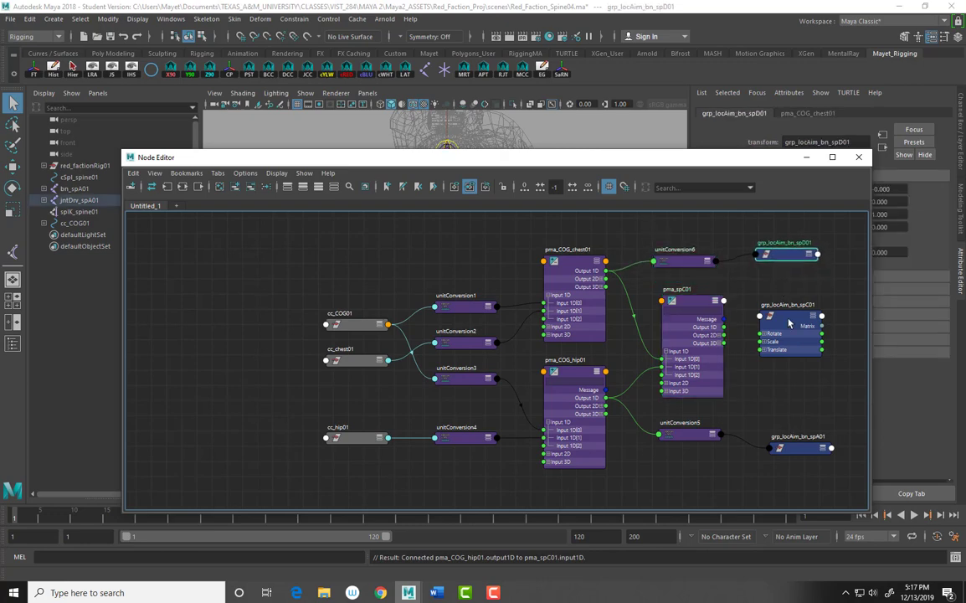
left_click_drag(801, 449, 802, 438)
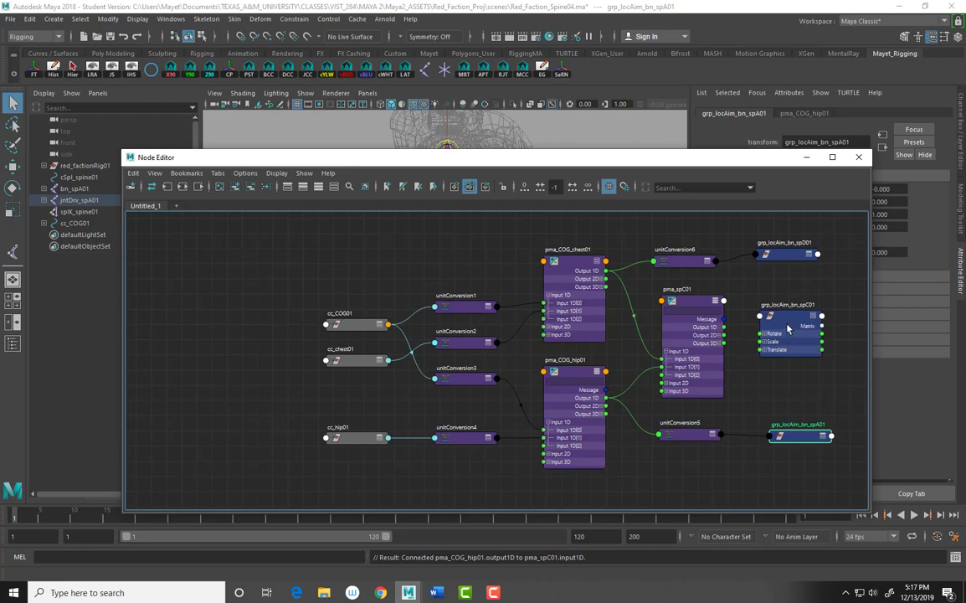
left_click_drag(781, 316, 790, 310)
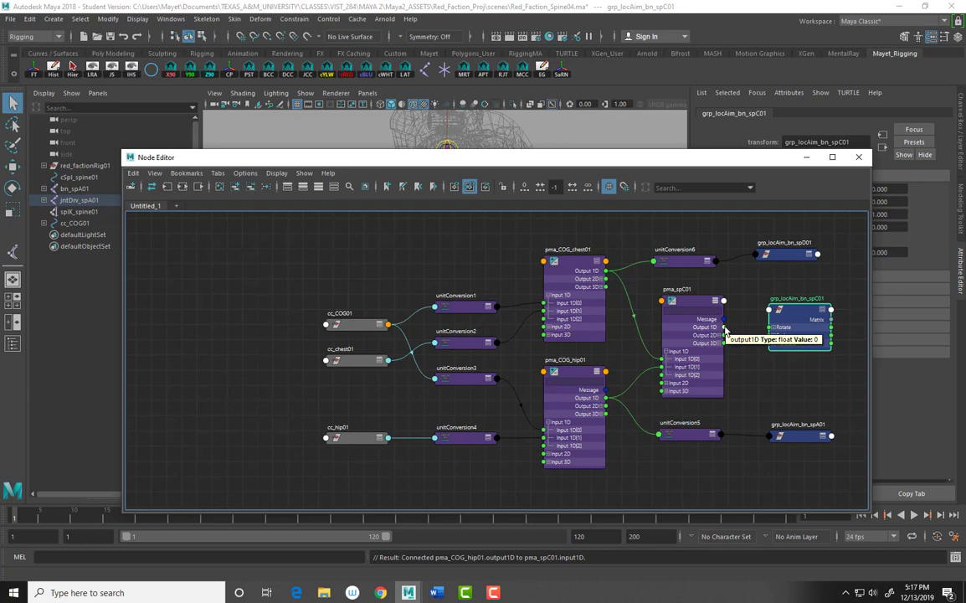
left_click_drag(725, 329, 779, 335)
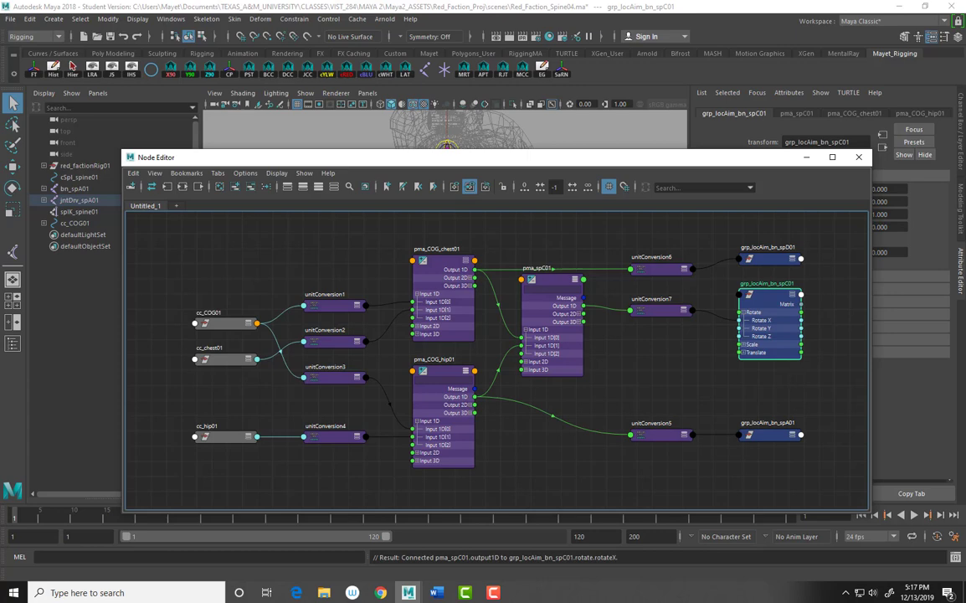
- Add grp_locAim_bn_spB01, the parent group of the locAim_bn_spB01 locator, to the node graph
left_click_drag(672, 159, 630, 318)
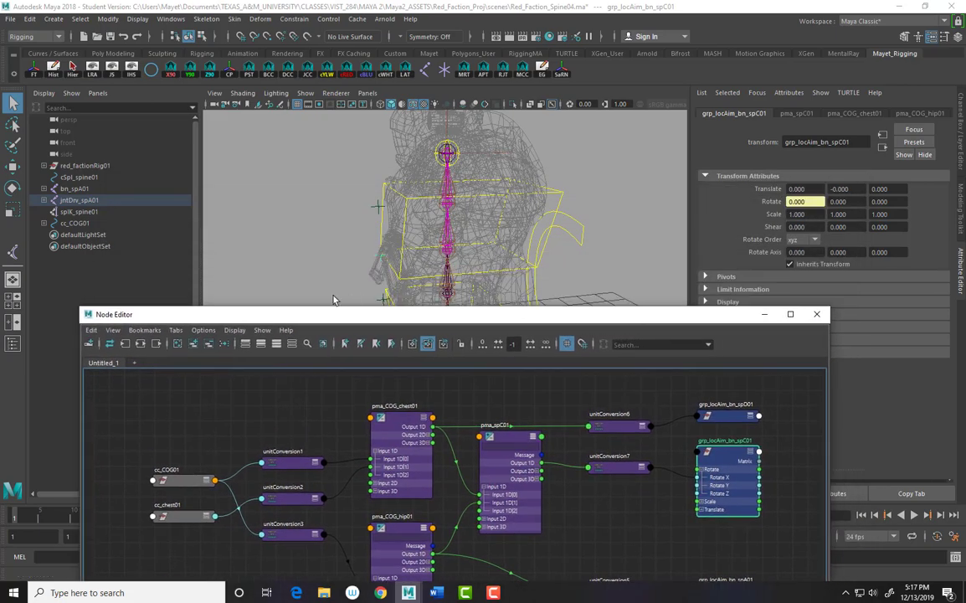
left_click(382, 297)
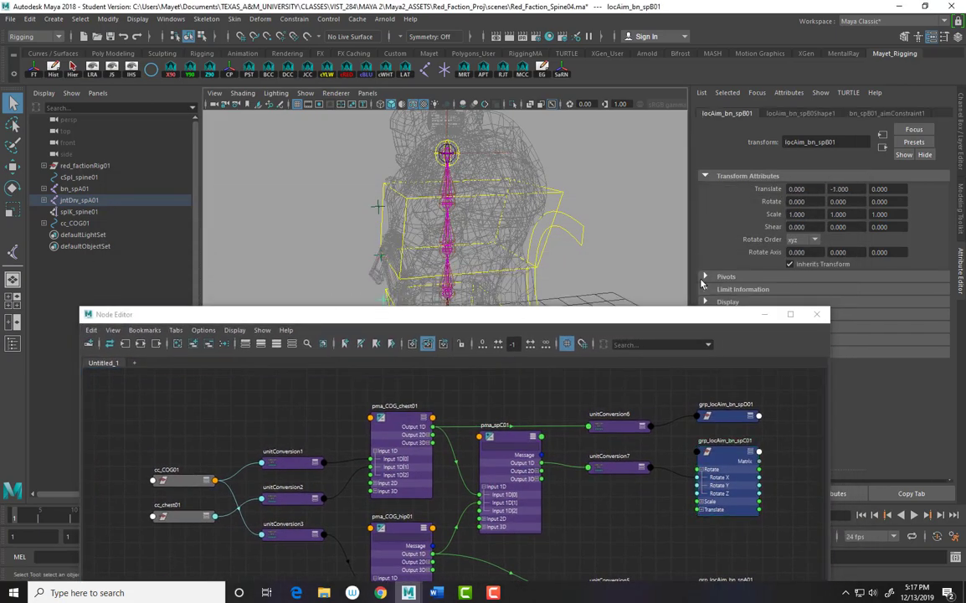
key("Up")
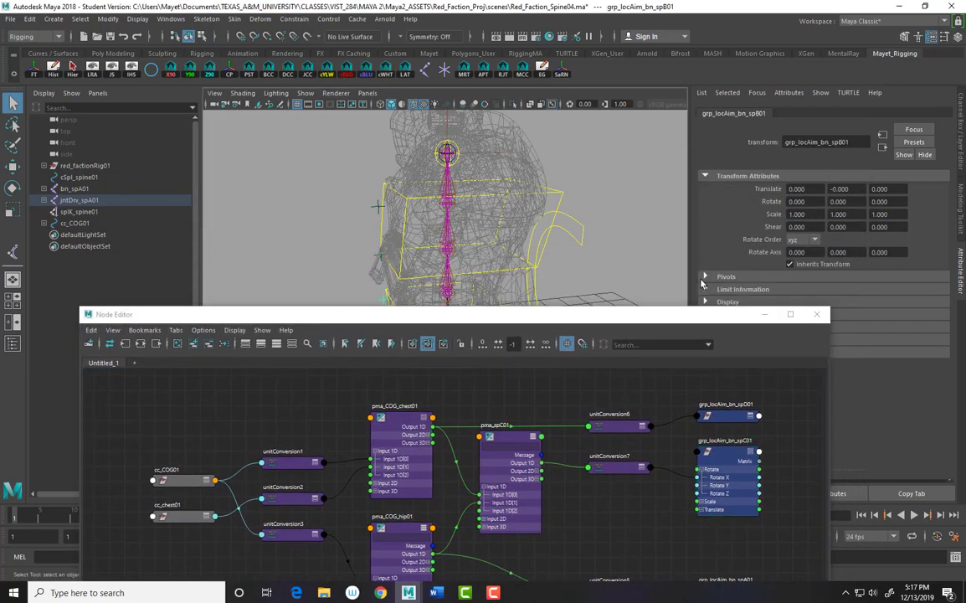
left_click(192, 346)
left_click_drag(475, 321, 487, 162)
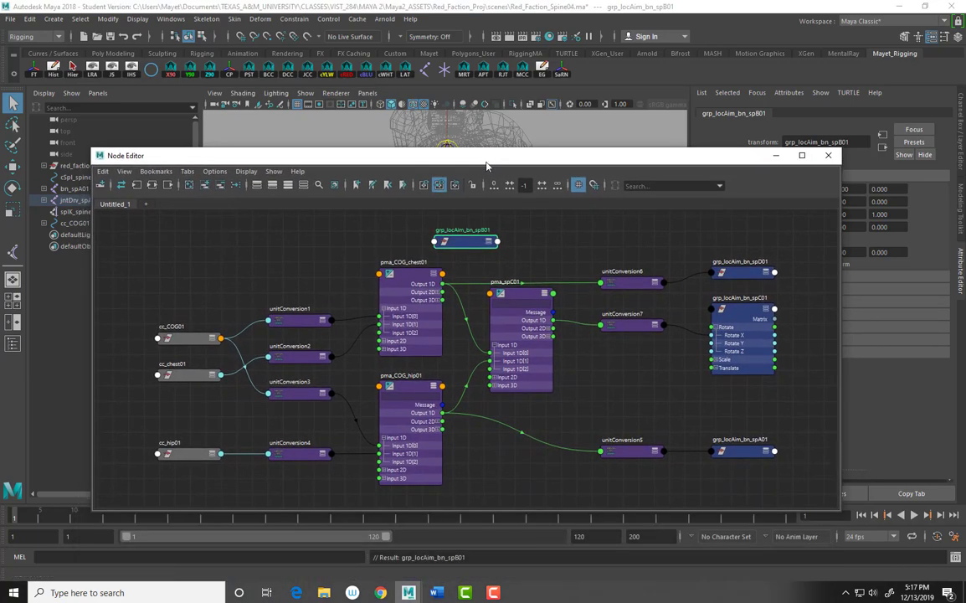
- Save the scene as a new version named Red_Faction_Spine05.ma and accept the student version notice
left_click(10, 22)
left_click(38, 67)
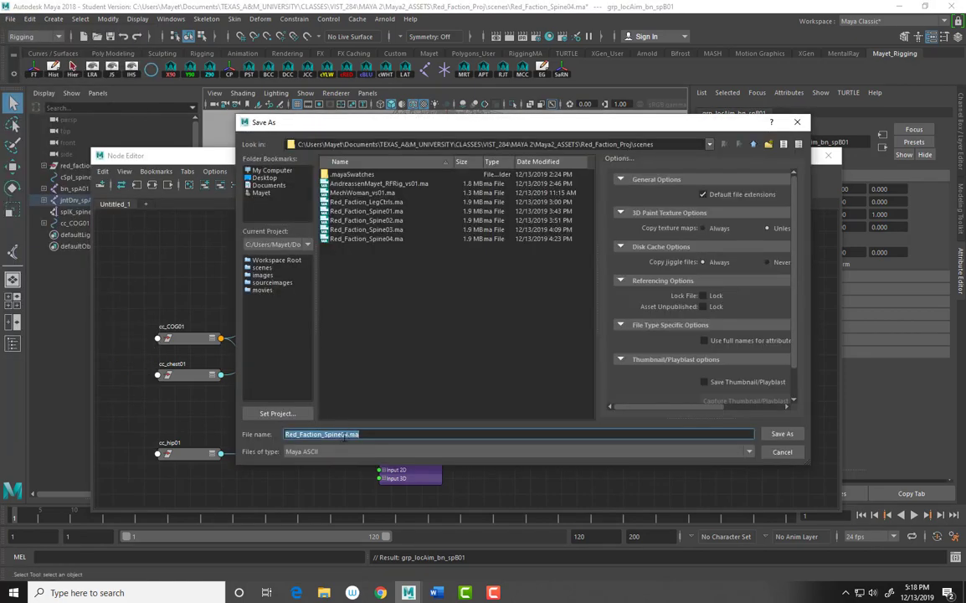
left_click_drag(344, 433, 382, 428)
type("5.ma")
key("Return")
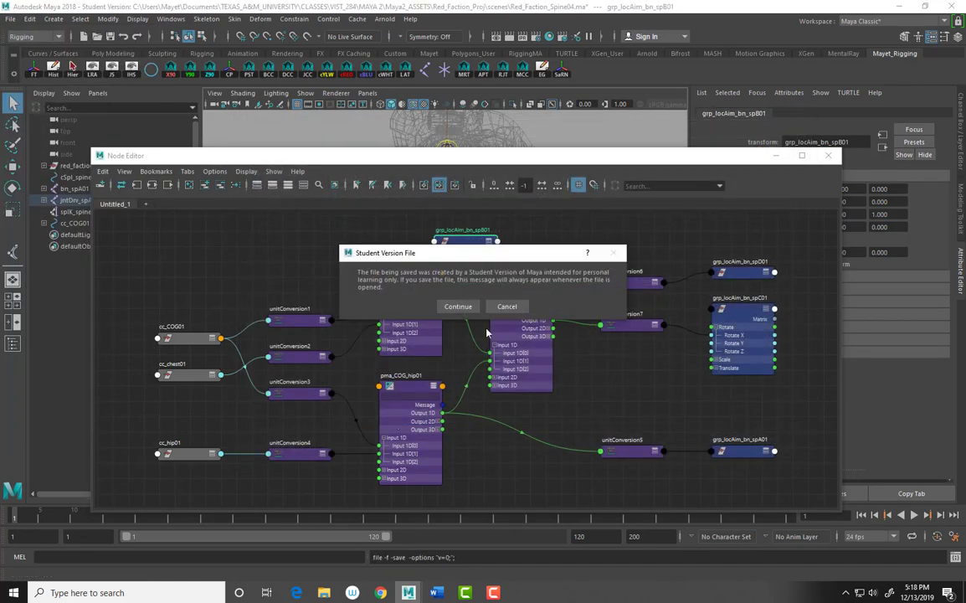
left_click(458, 307)
- Place grp_locAim_bn_spB01 between the spC01 and spA01 groups and put a duplicate of pma_spC01 beside it
left_click_drag(464, 241, 759, 403)
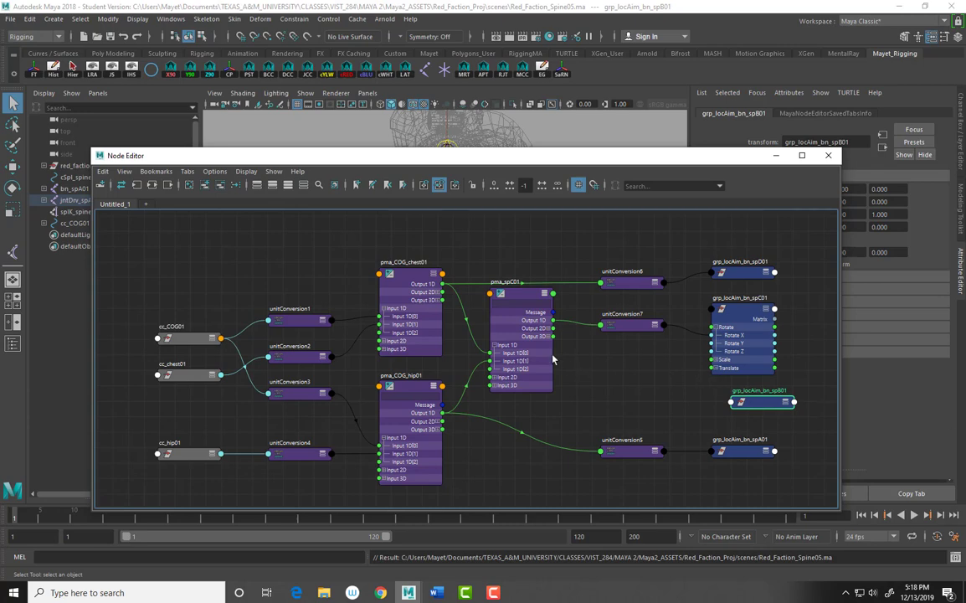
left_click_drag(458, 282, 520, 335)
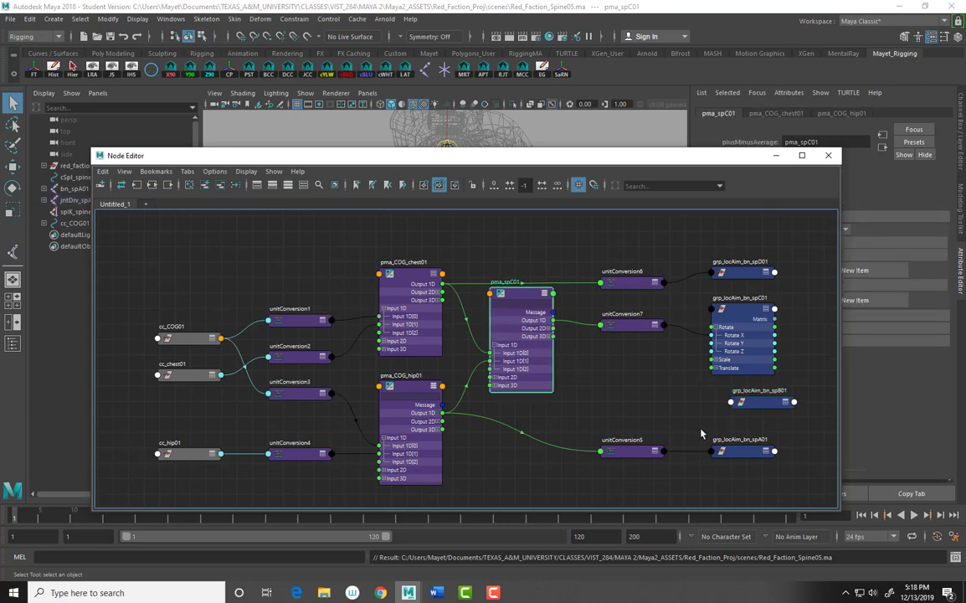
key("ctrl+d")
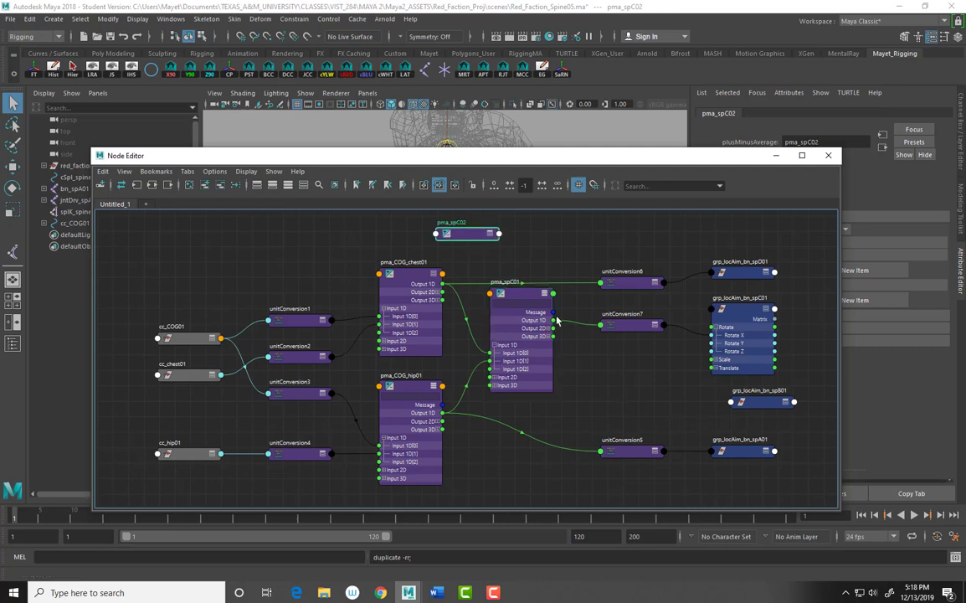
left_click_drag(412, 211, 616, 403)
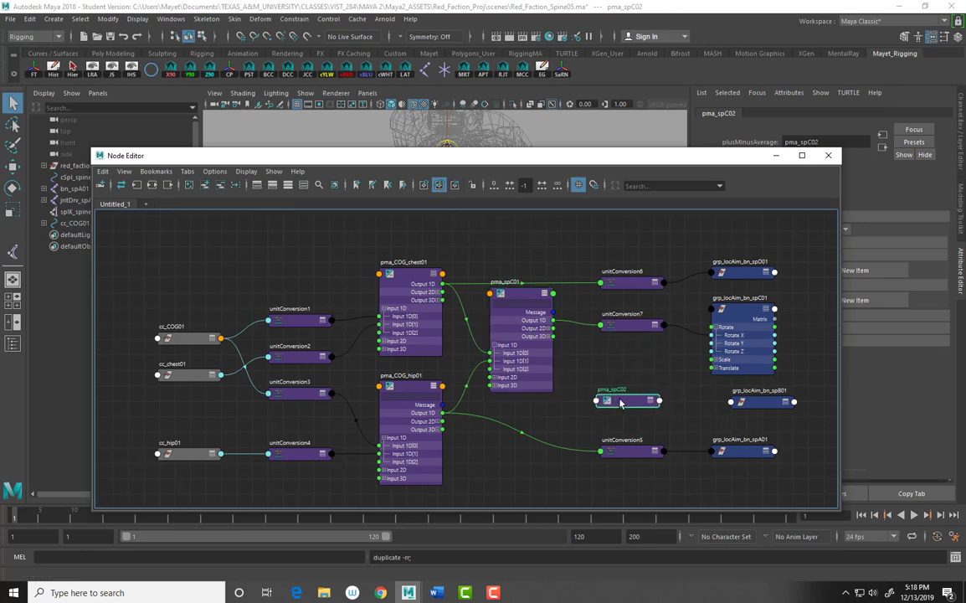
- Rename the duplicated plusMinusAverage node pma_spB01 and move the Node Editor aside to reveal its attributes
double_click(614, 388)
left_click(621, 388)
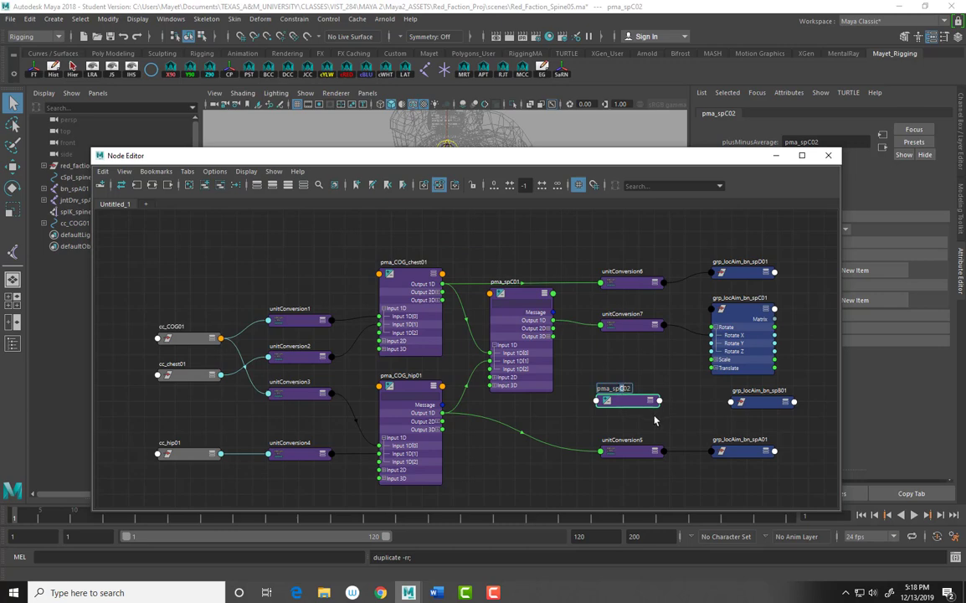
type("B01")
key("Return")
left_click_drag(700, 159, 546, 140)
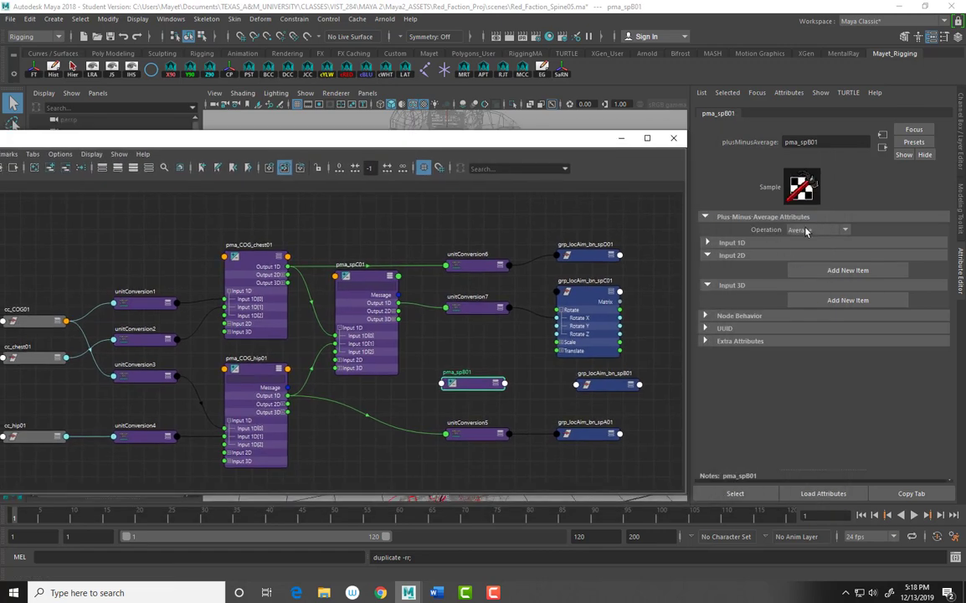
- Expand pma_spB01 and its Input 1D, and connect Output 1D of pma_spC01 to Input 1D[0]
mouse_move(475, 386)
left_mouse_down()
mouse_move(471, 362)
mouse_move(459, 387)
left_mouse_up()
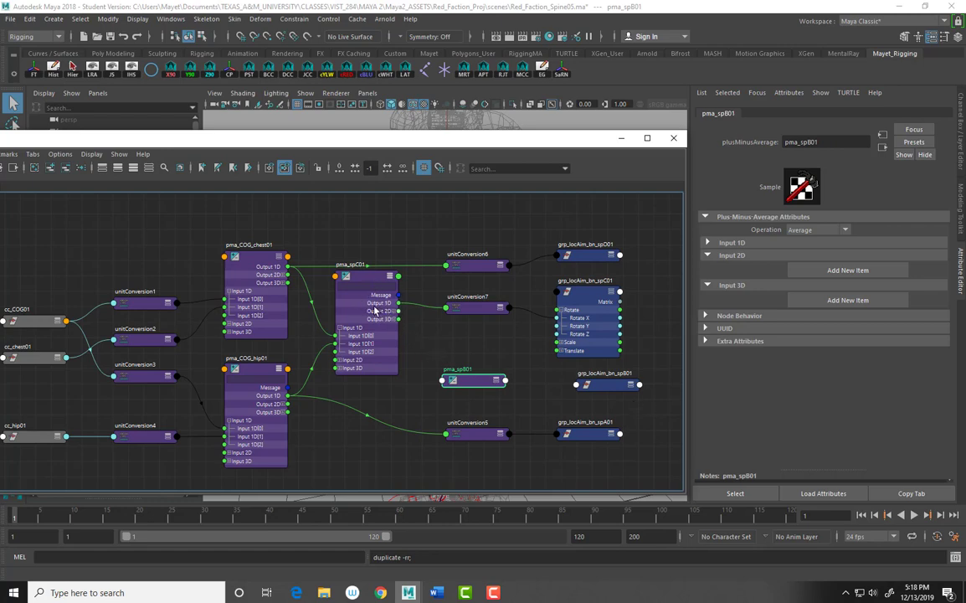
mouse_move(474, 378)
left_mouse_down()
mouse_move(428, 333)
mouse_move(483, 367)
left_mouse_up()
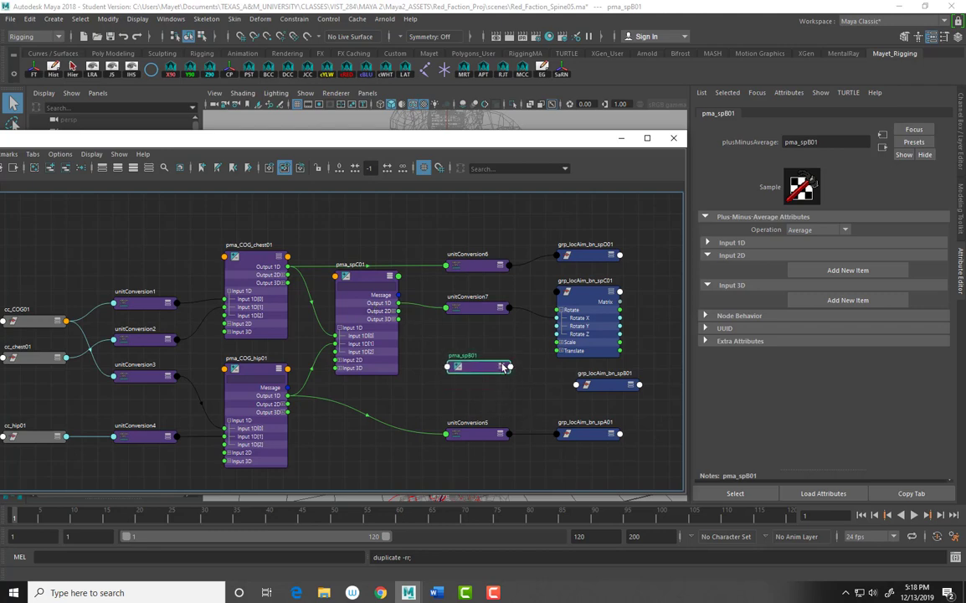
left_click(501, 366)
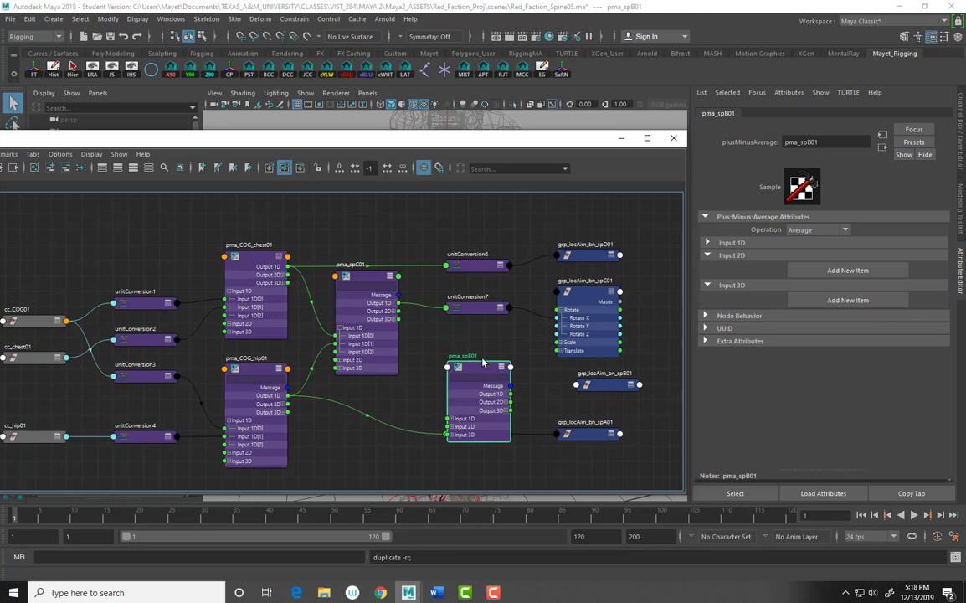
left_click_drag(472, 369, 484, 338)
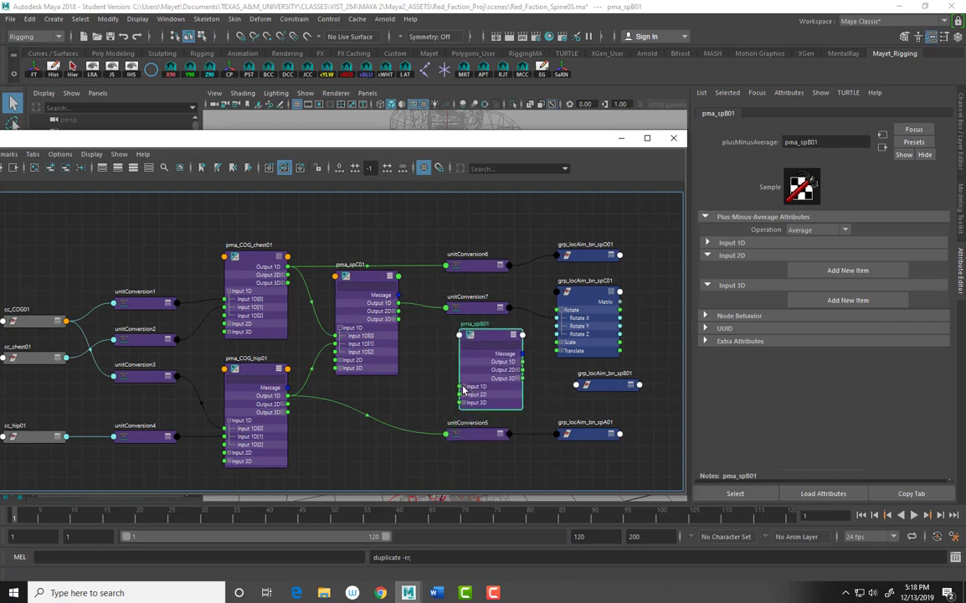
left_click(463, 387)
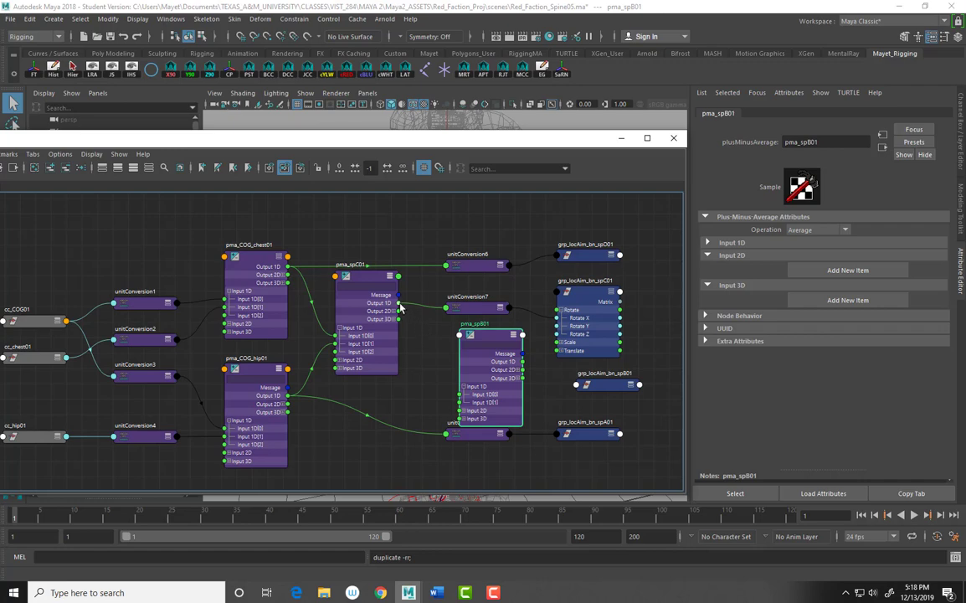
left_click_drag(399, 307, 425, 328)
- Move unitConversion5 and grp_locAim_bn_spA01 lower, and connect Output 1D of pma_COG_hip01 to Input 1D[1] of pma_spB01
left_click_drag(425, 328, 480, 455)
left_click_drag(587, 433, 596, 461)
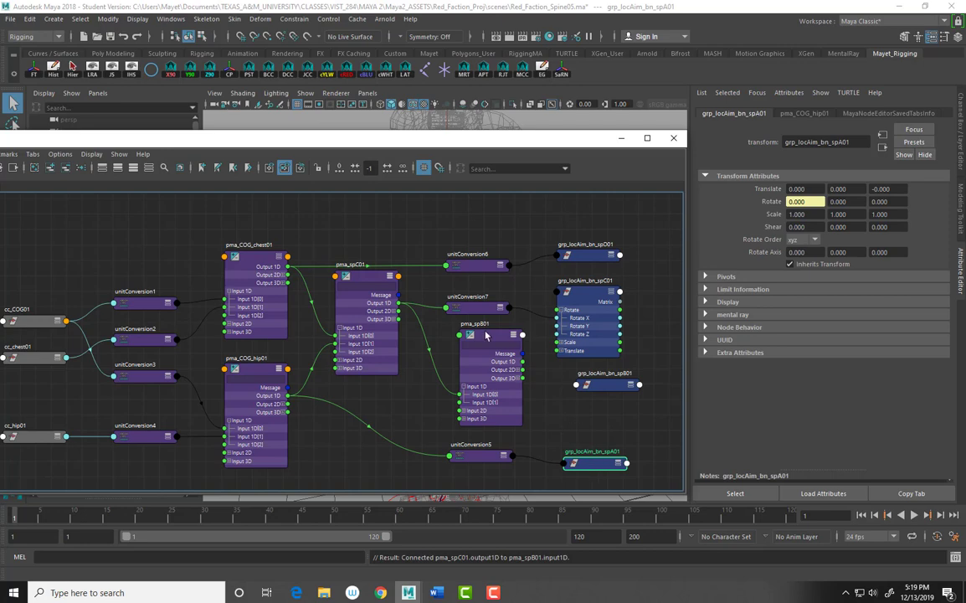
left_click_drag(484, 335, 470, 336)
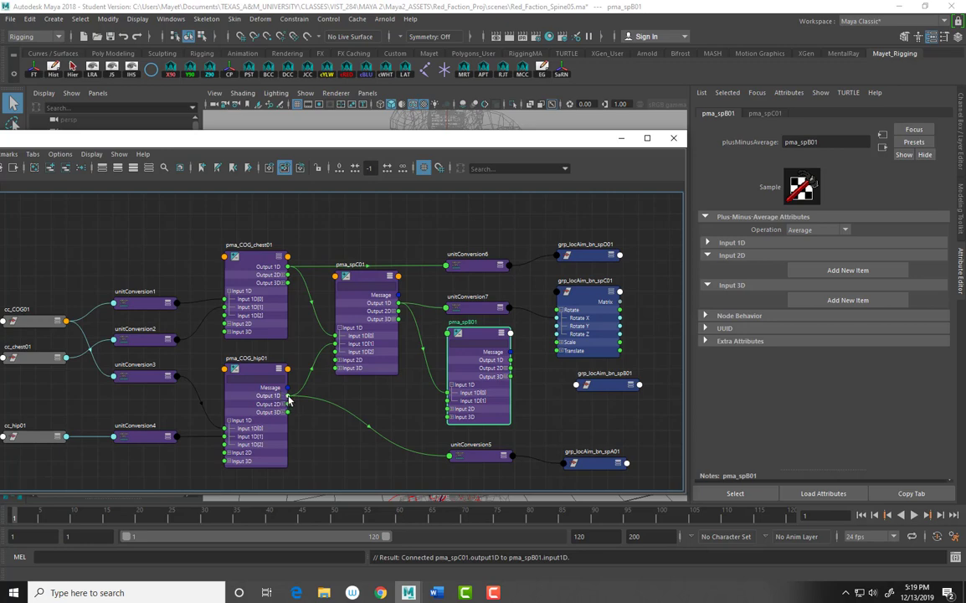
left_click_drag(288, 399, 457, 406)
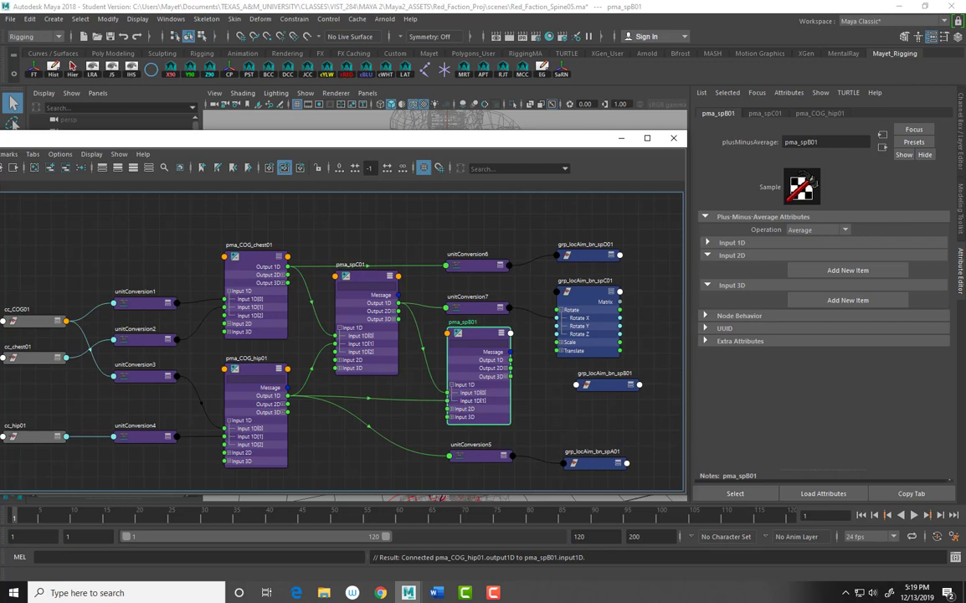
- Expand grp_locAim_bn_spB01 to show its Rotate attributes and connect Output 1D of pma_spB01 to its Rotate X
left_click_drag(473, 333, 475, 342)
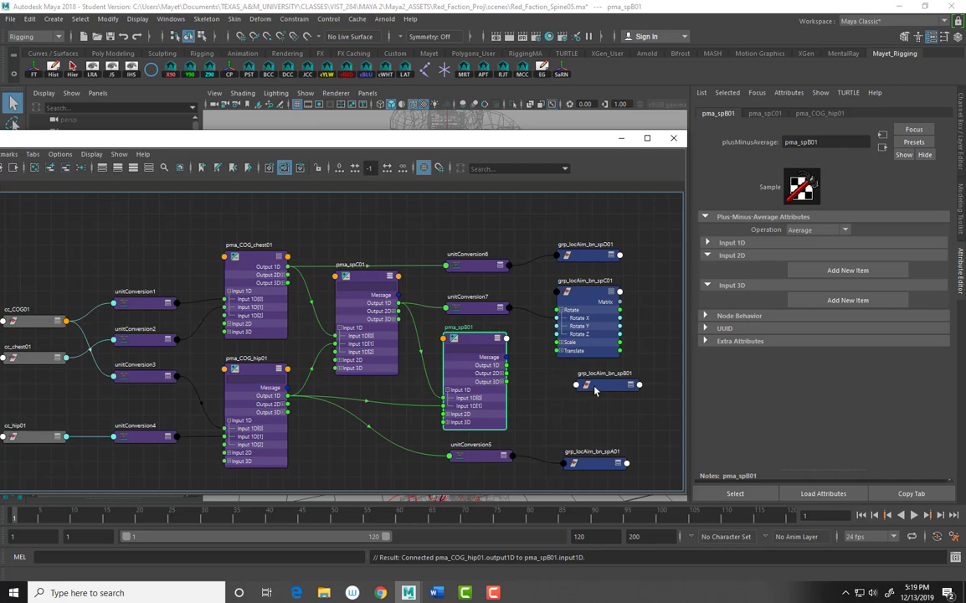
left_click(630, 387)
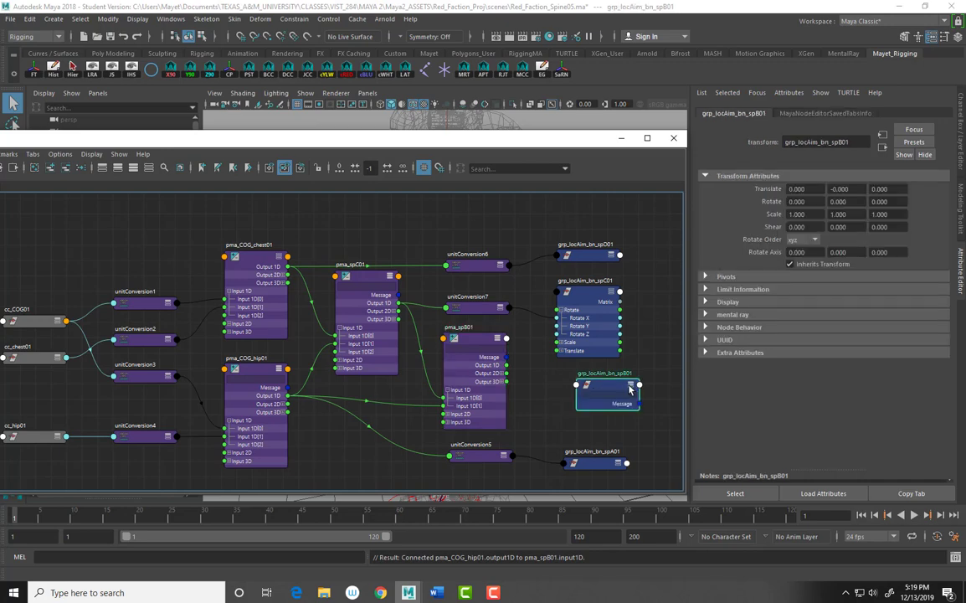
left_click(630, 385)
left_click(581, 411)
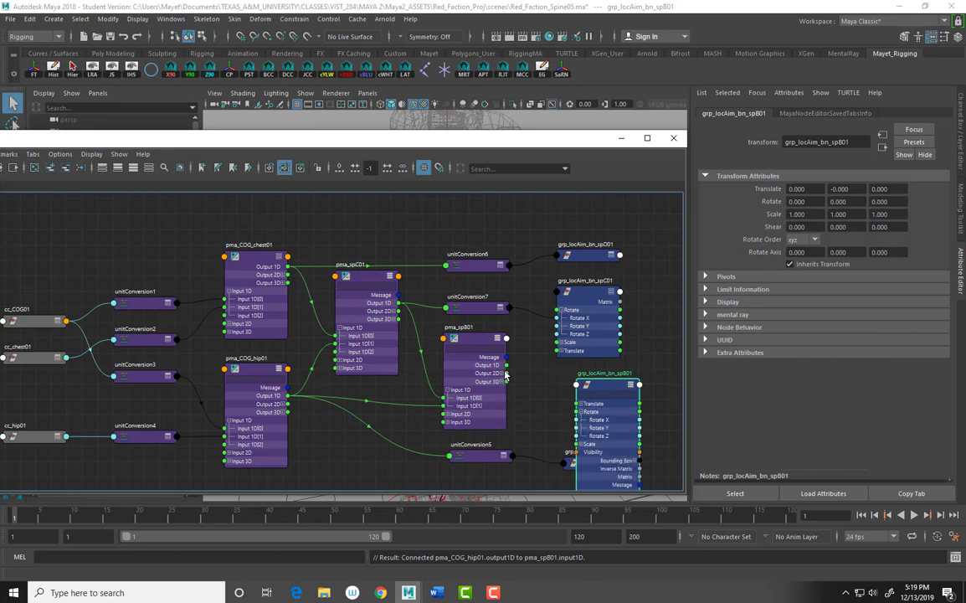
left_click_drag(527, 381, 579, 419)
- Examine the finished node network from the control rotations to the spine aim locator groups, and minimize the Node Editor
key("a")
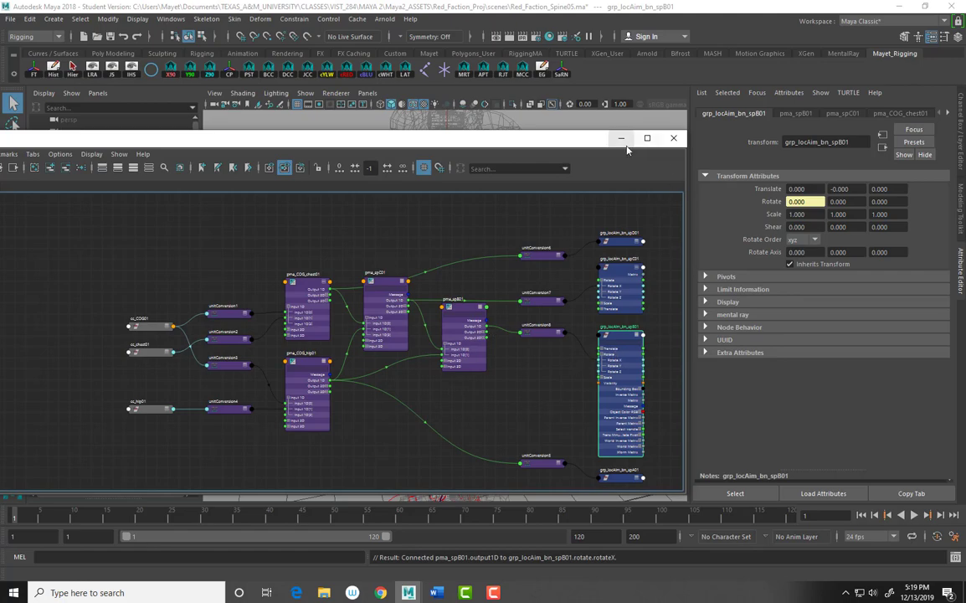
left_click_drag(599, 131, 599, 47)
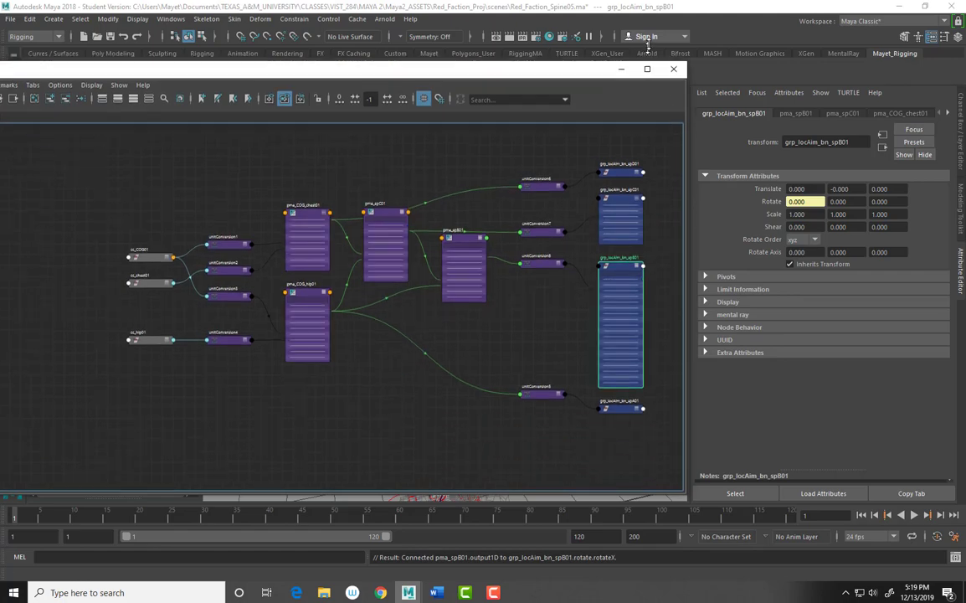
scroll(604, 247, "up", 5)
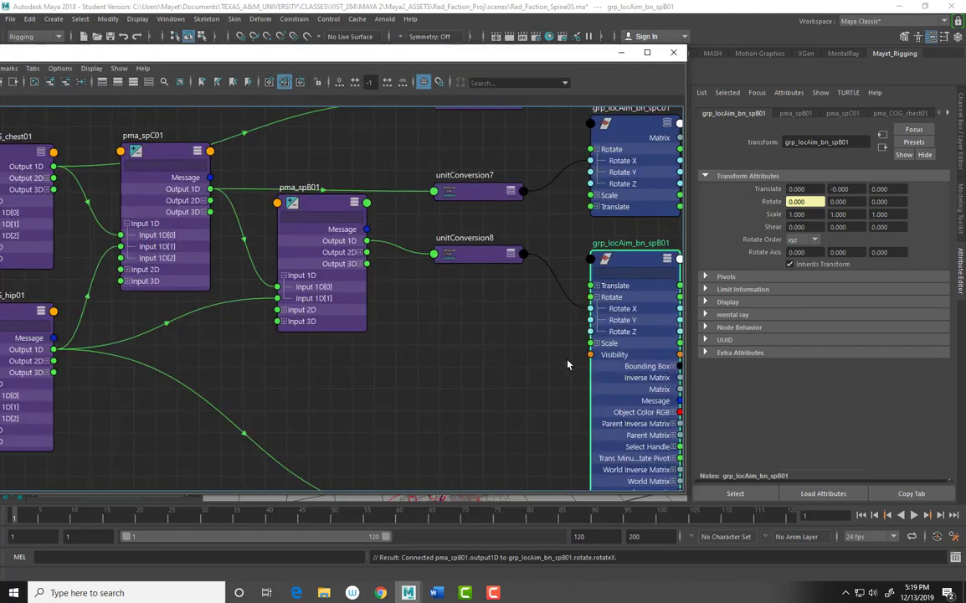
middle_click_drag(545, 368, 485, 340)
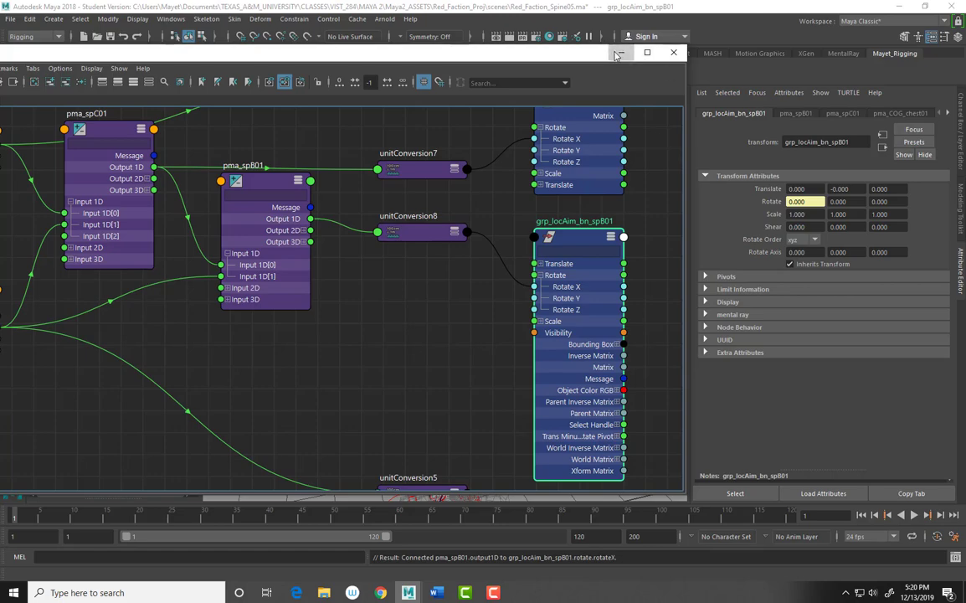
left_click(673, 52)
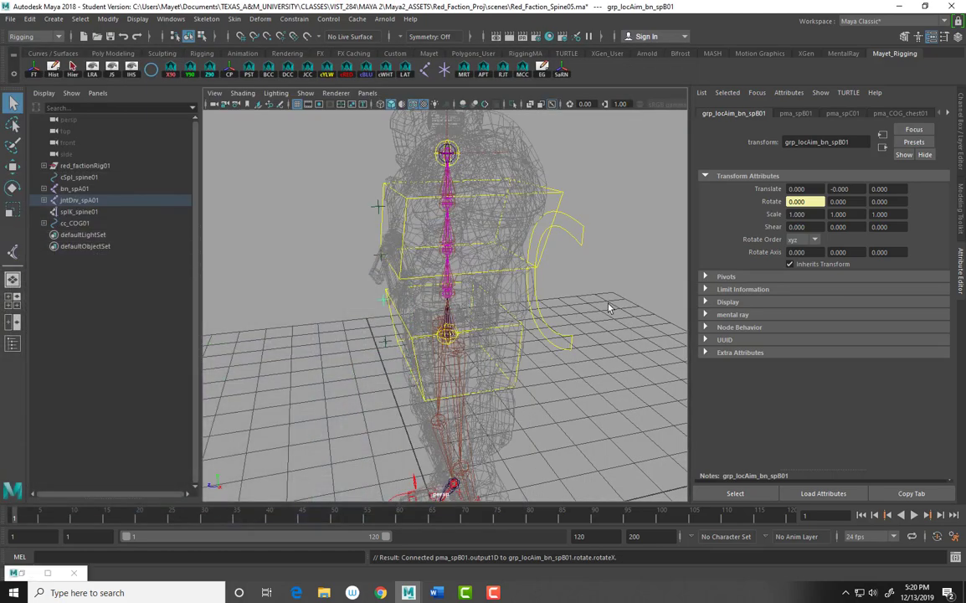
- Set the rotate order of cc_chest01, cc_hip01 and cc_COG01 with the MEL command xform -roo zxy
left_click(566, 197)
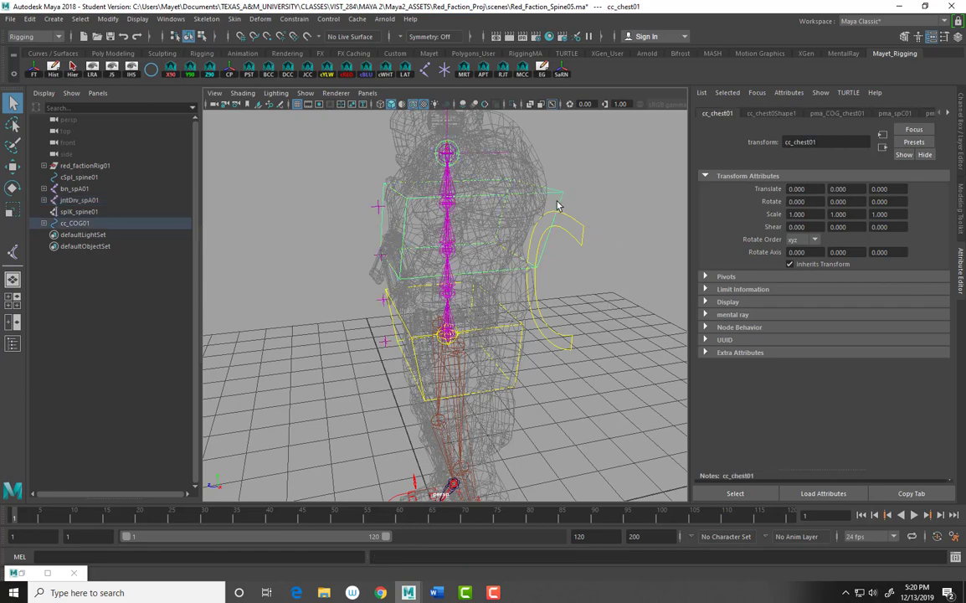
left_click(467, 299)
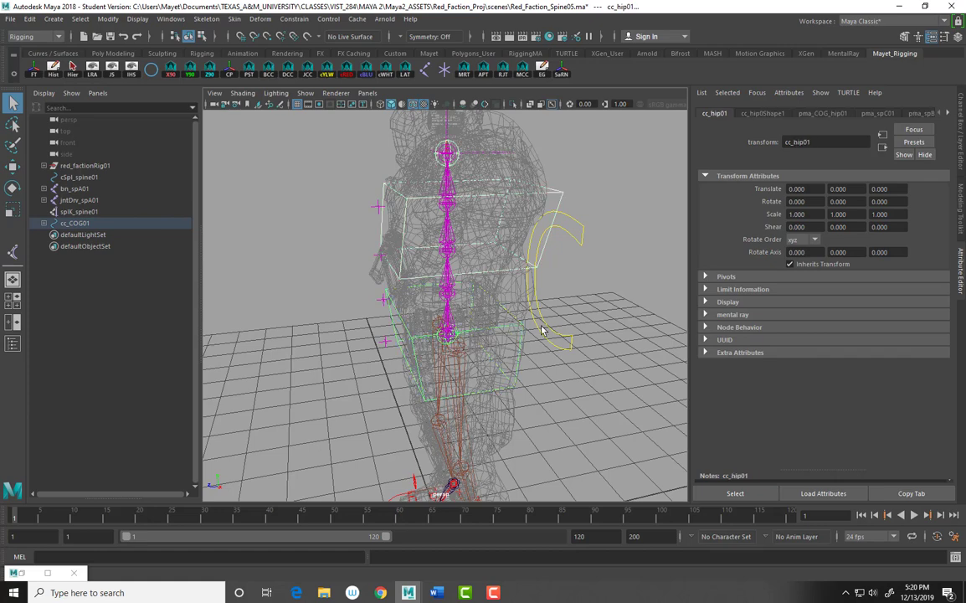
left_click_drag(557, 318, 577, 376)
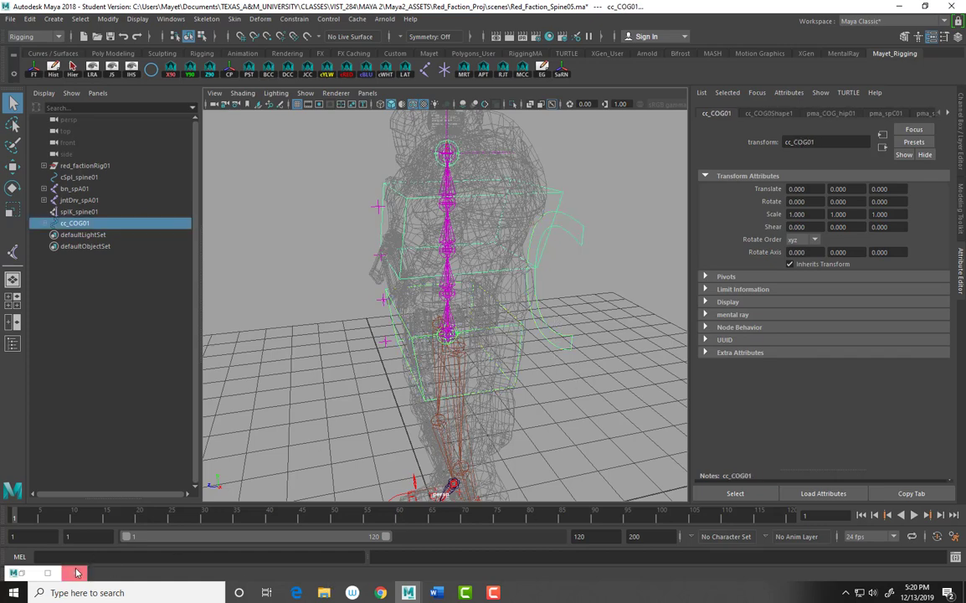
left_click(21, 573)
left_click_drag(458, 21, 965, 58)
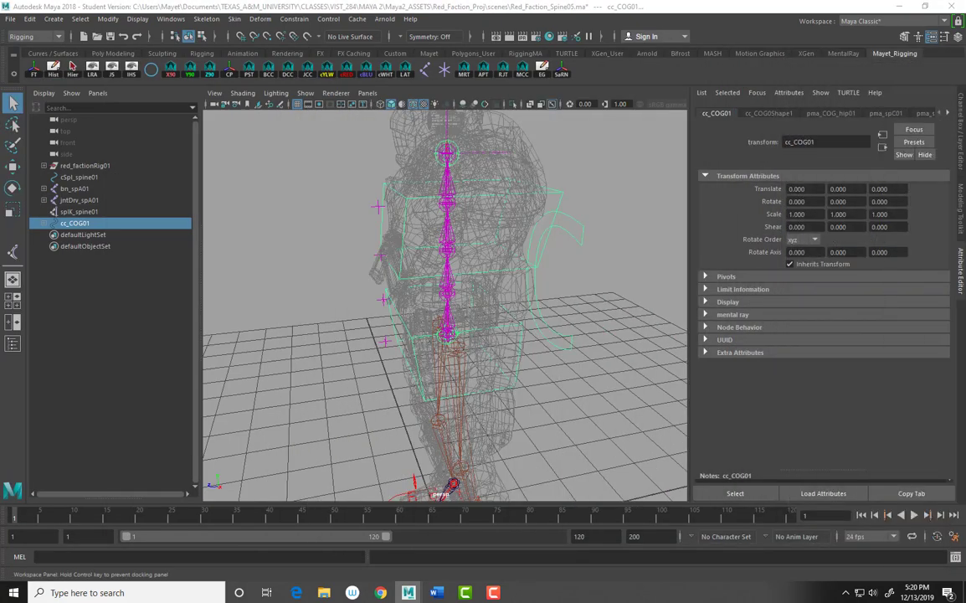
left_click(54, 556)
type("xform")
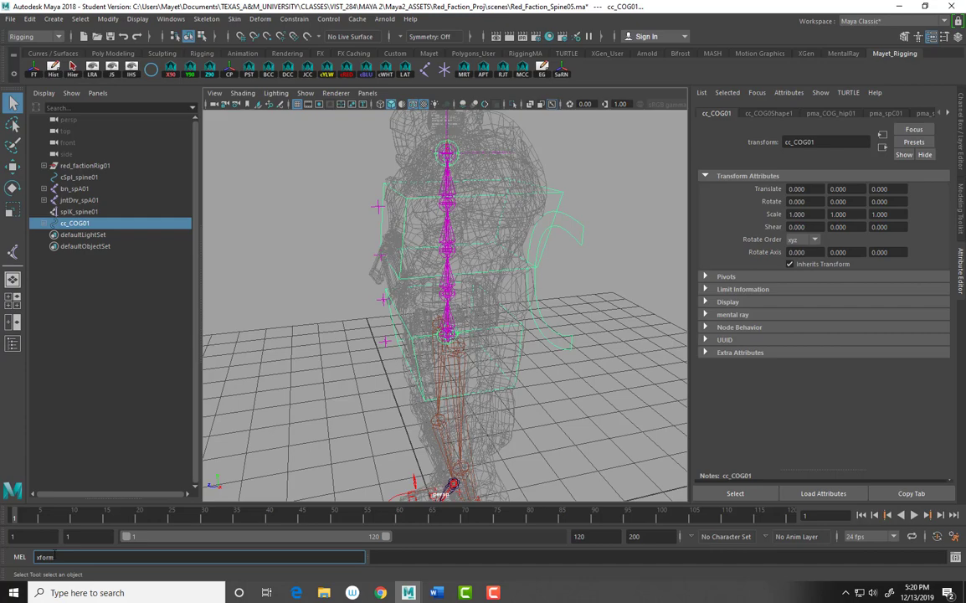
type(" -roo zxy")
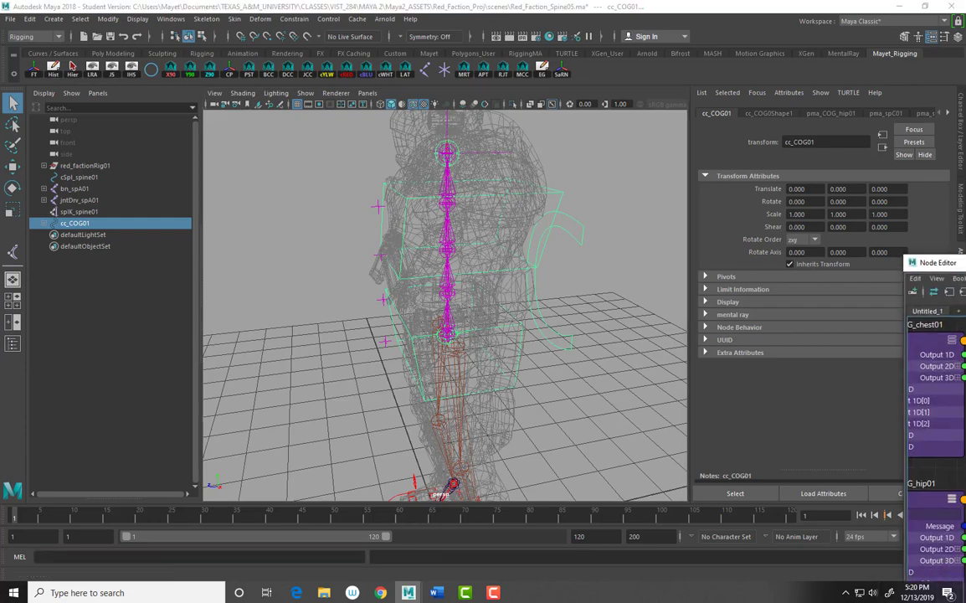
- Check that the Rotate Order of the chest, COG and hip controls is zxy
left_click(567, 199)
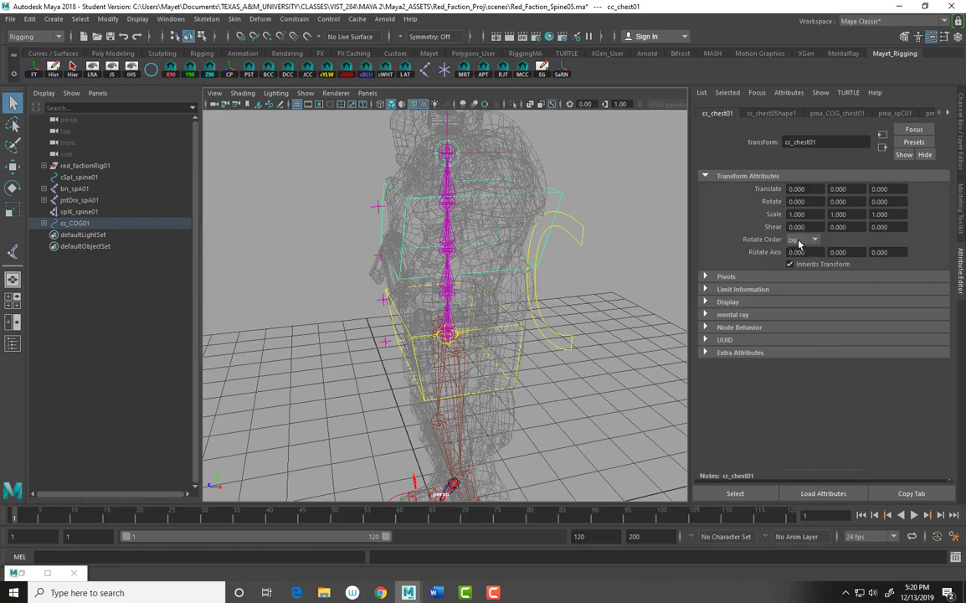
left_click(800, 242)
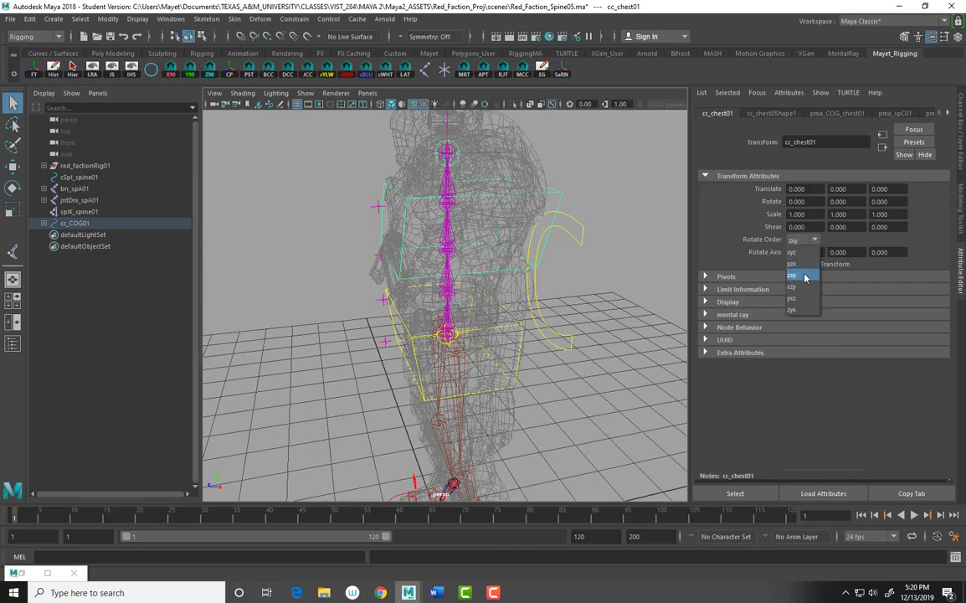
left_click(805, 277)
left_click(582, 231)
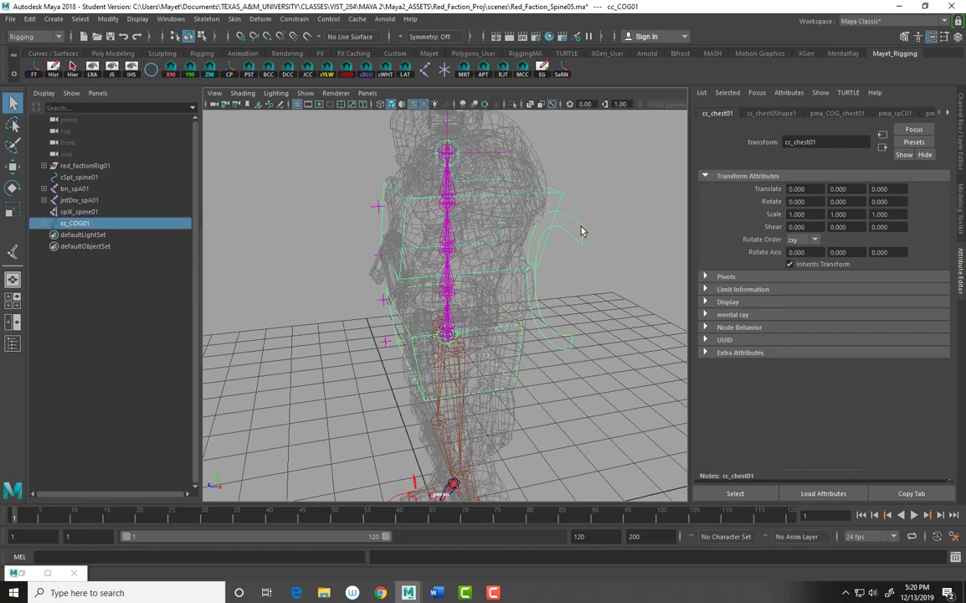
left_click(519, 329)
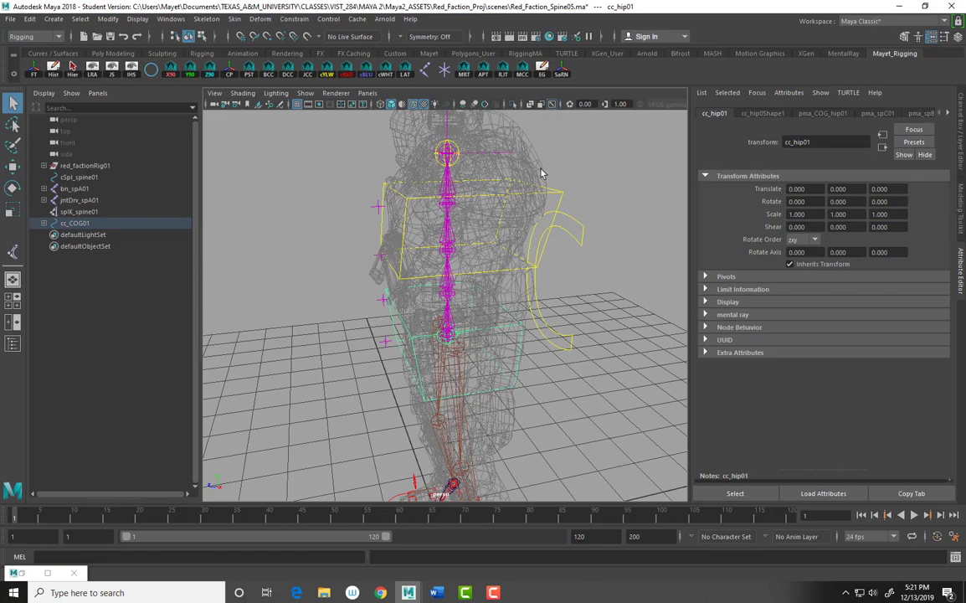
- Test the upper spine twist by rotating cc_chest01 about 57 degrees in Y, and reset its Rotate Y to 0
left_click(568, 202)
key("e")
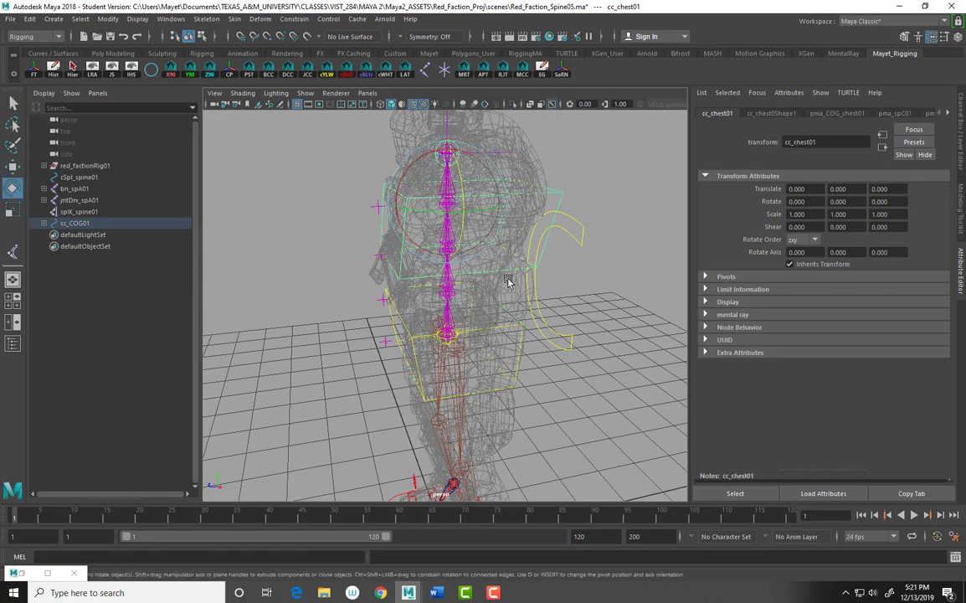
left_click_drag(509, 280, 446, 281, "alt")
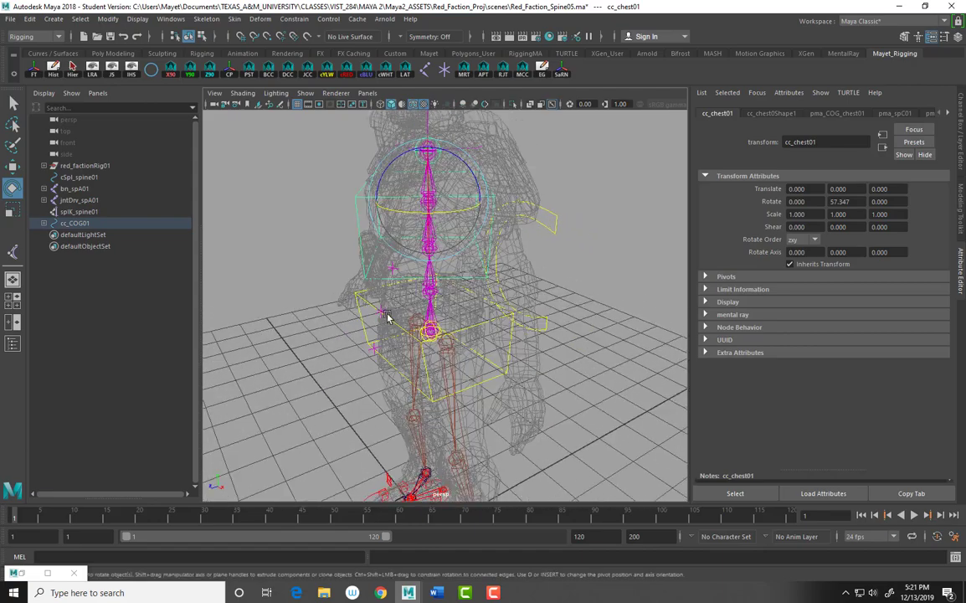
left_click(961, 146)
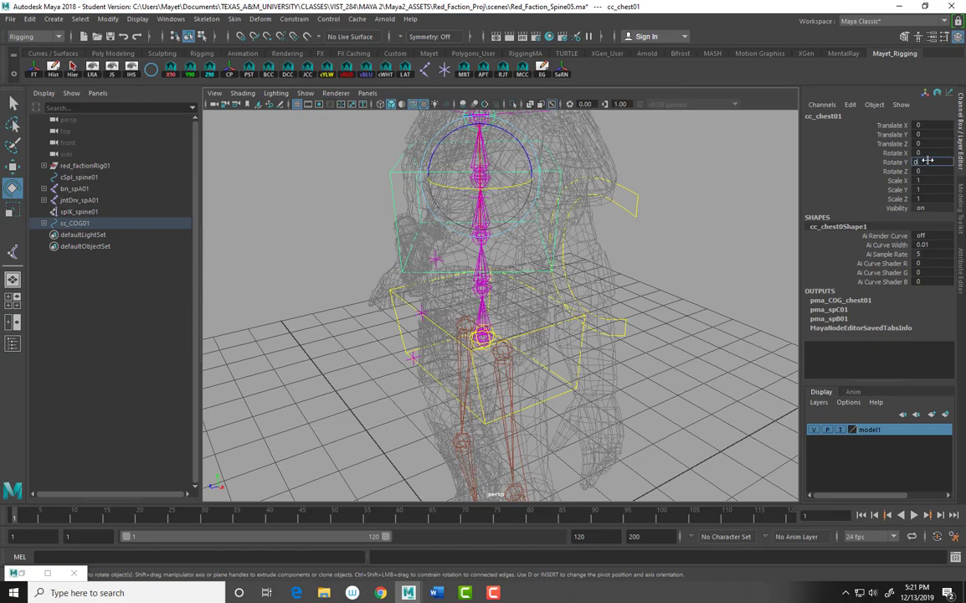
middle_click_drag(928, 160, 938, 160)
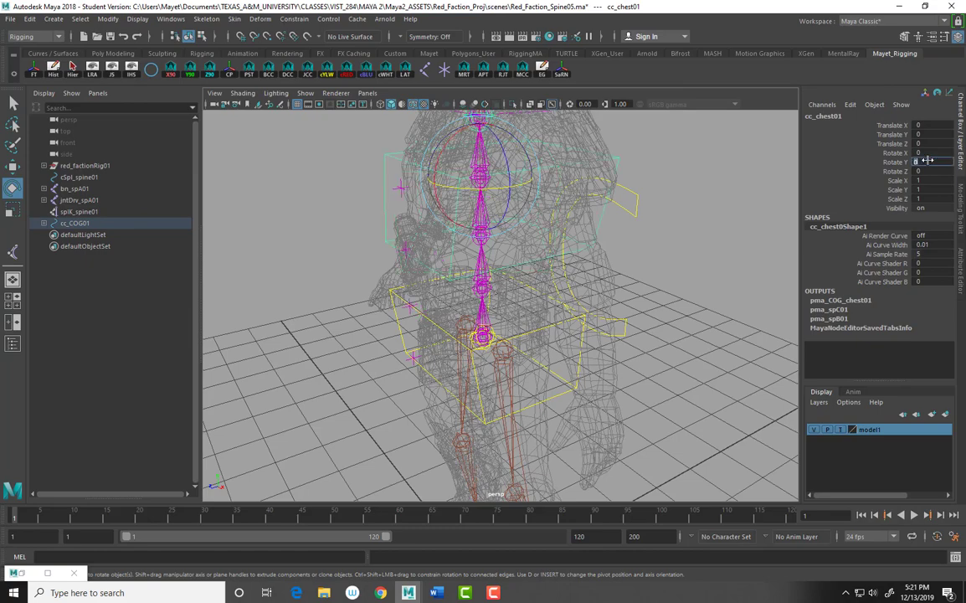
- Test the lower spine twist by rotating cc_hip01 about -64 degrees in Y, and reset its Rotate Y to 0
left_click(435, 326)
middle_click_drag(429, 329, 424, 355)
left_click_drag(420, 351, 781, 292, "alt")
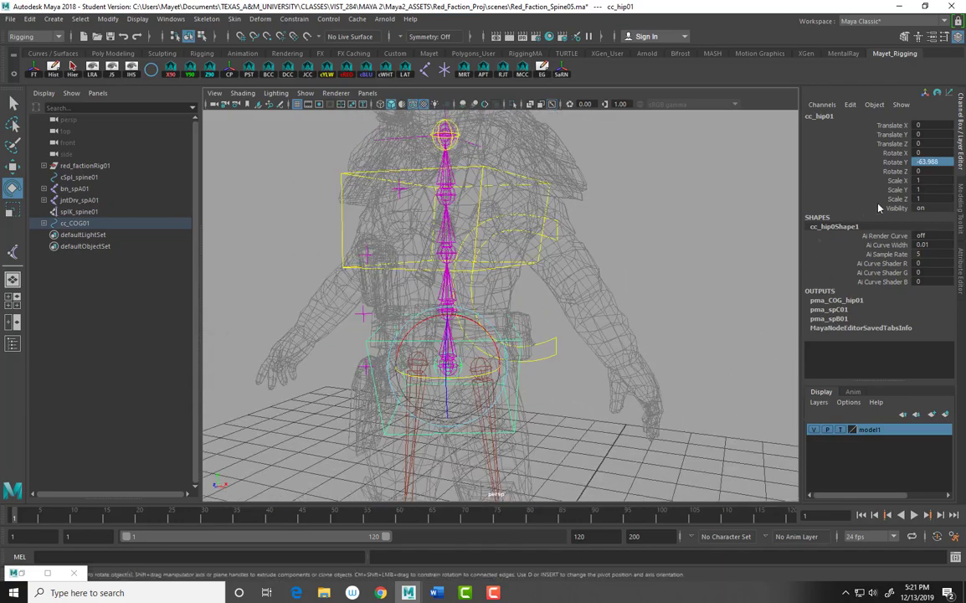
left_click(921, 161)
type("0")
key("Return")
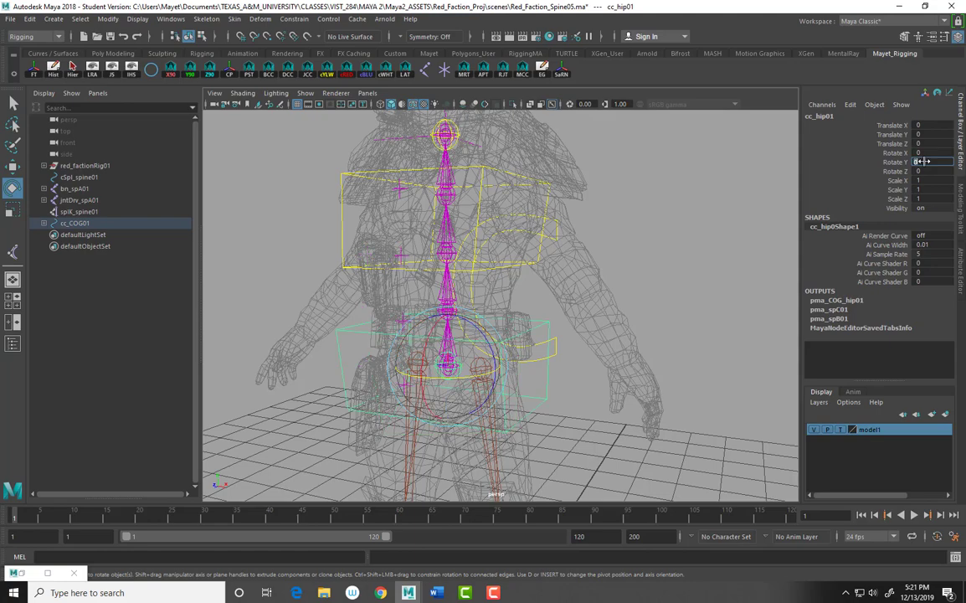
- Leave the Rotate tool and save the scene, accepting the student version notice
left_click_drag(643, 399, 598, 404, "alt")
key("q")
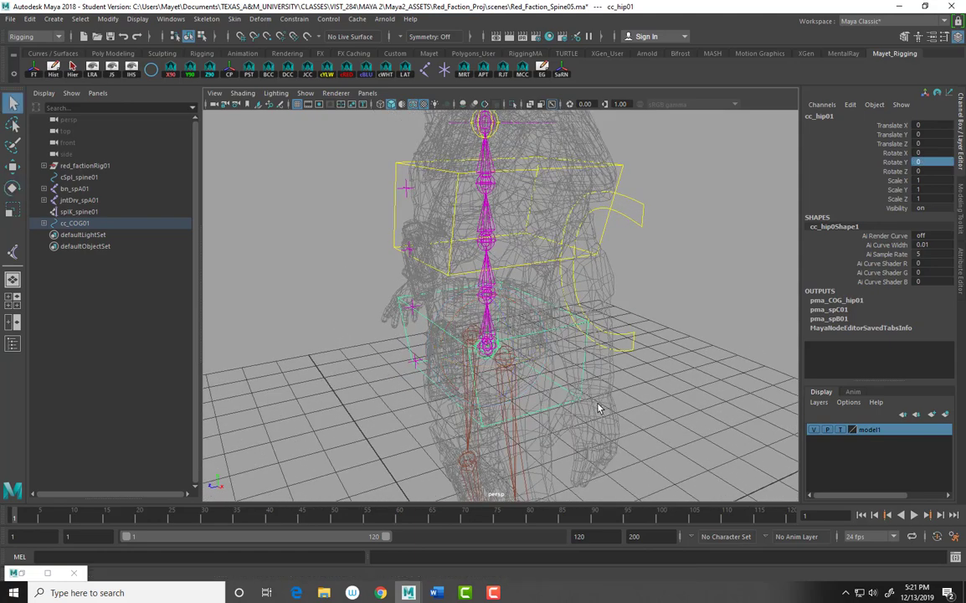
key("ctrl+s")
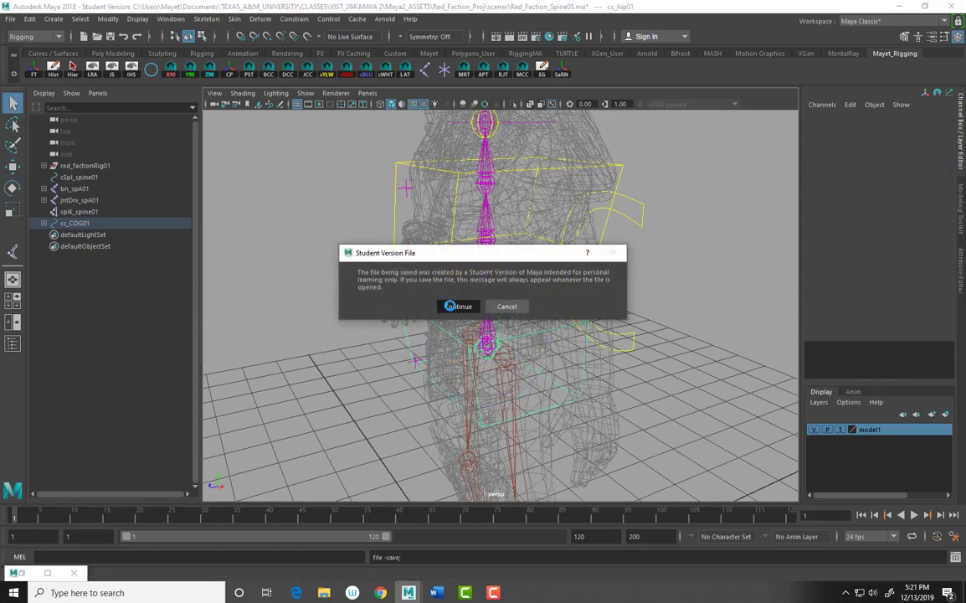
left_click(453, 304)
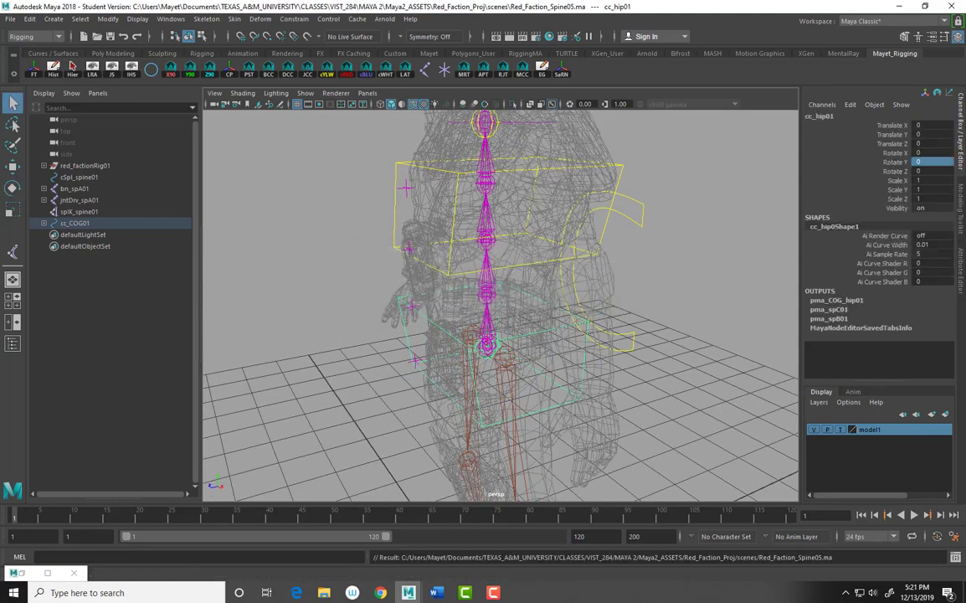
- Lock and hide Scale X, Y, Z and Visibility on the COG, chest and hip controls
left_click(635, 195)
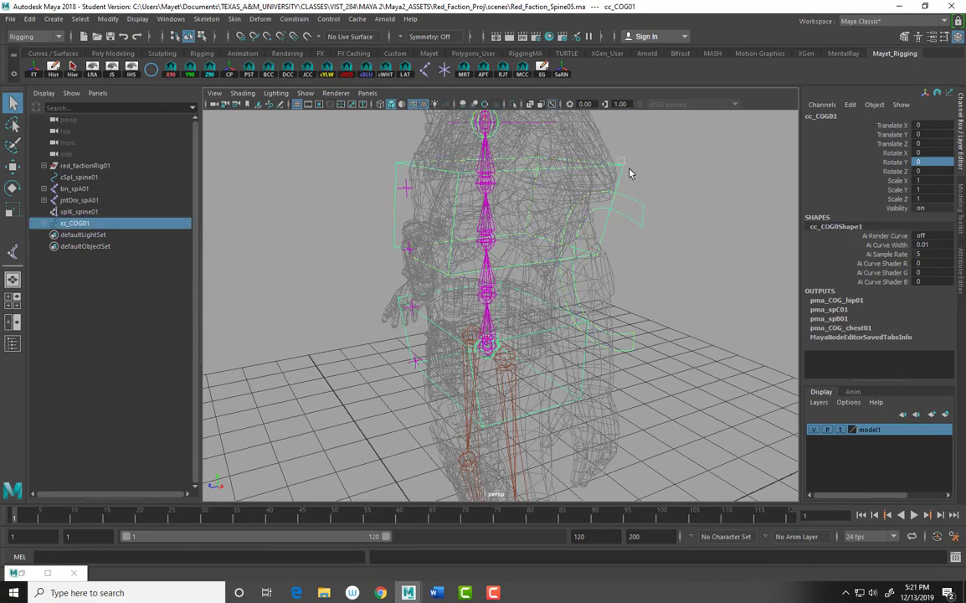
left_click(626, 205)
left_click(538, 359)
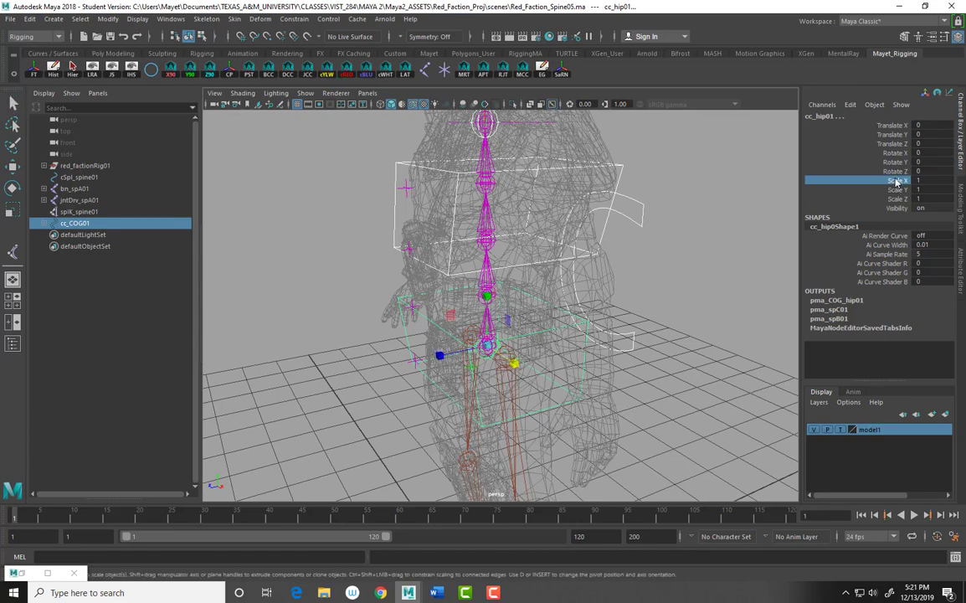
left_click_drag(895, 180, 891, 208)
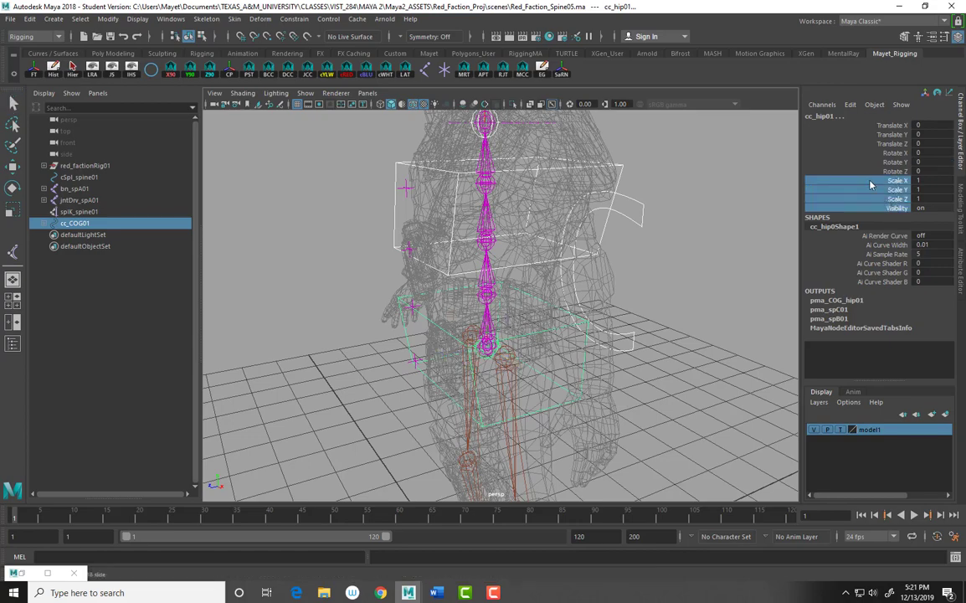
right_click(874, 194)
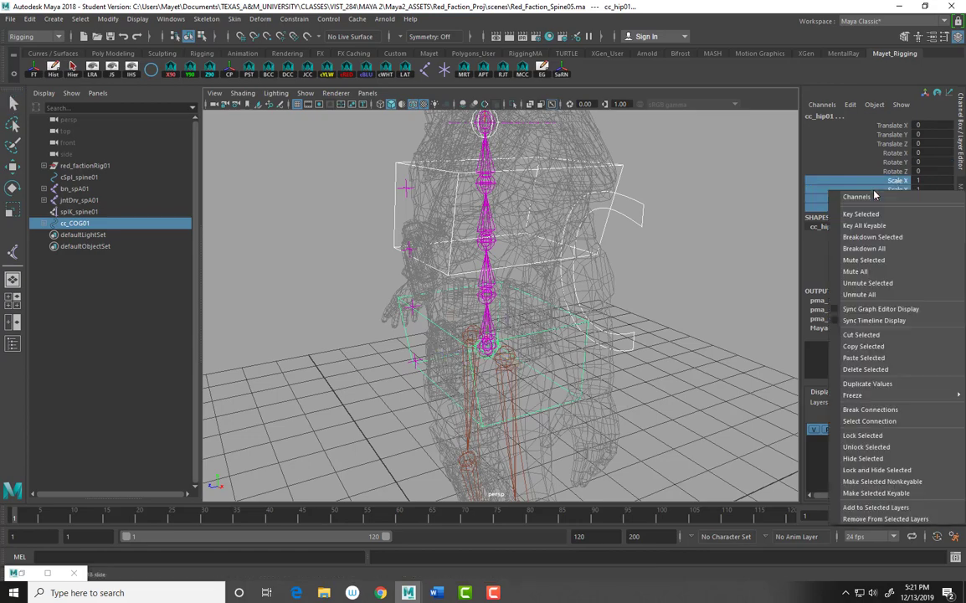
left_click(875, 470)
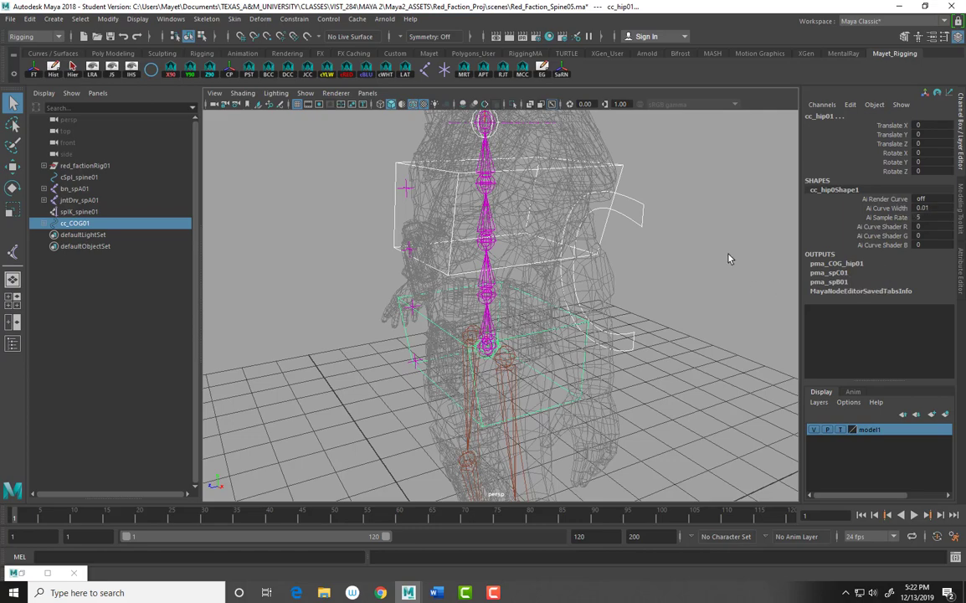
- Expand red_factionRig01 and globalMove01 in the hierarchy, and parent spIK_spine01 under IKs01
left_click(298, 233)
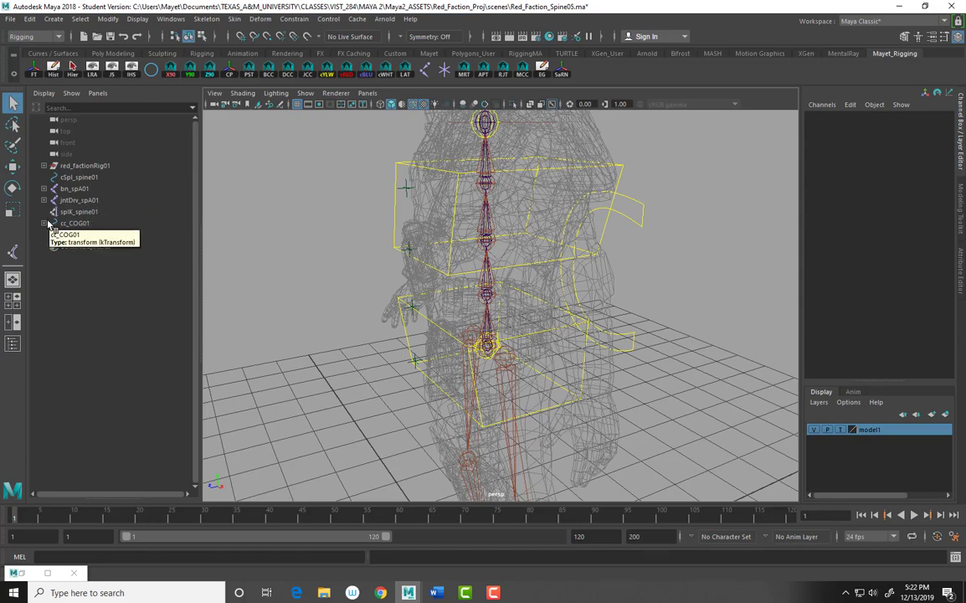
left_click(82, 212)
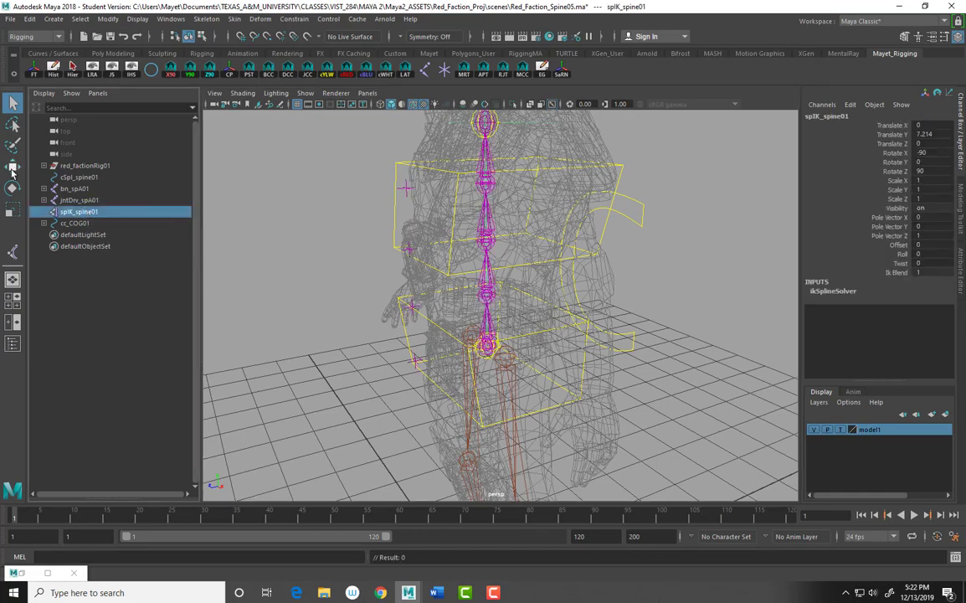
left_click(44, 166)
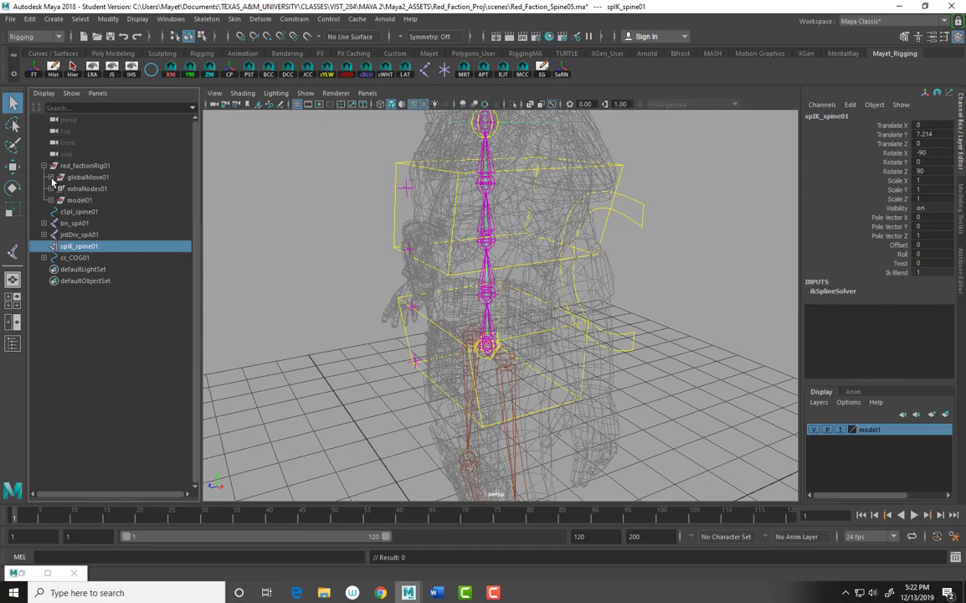
left_click(50, 177)
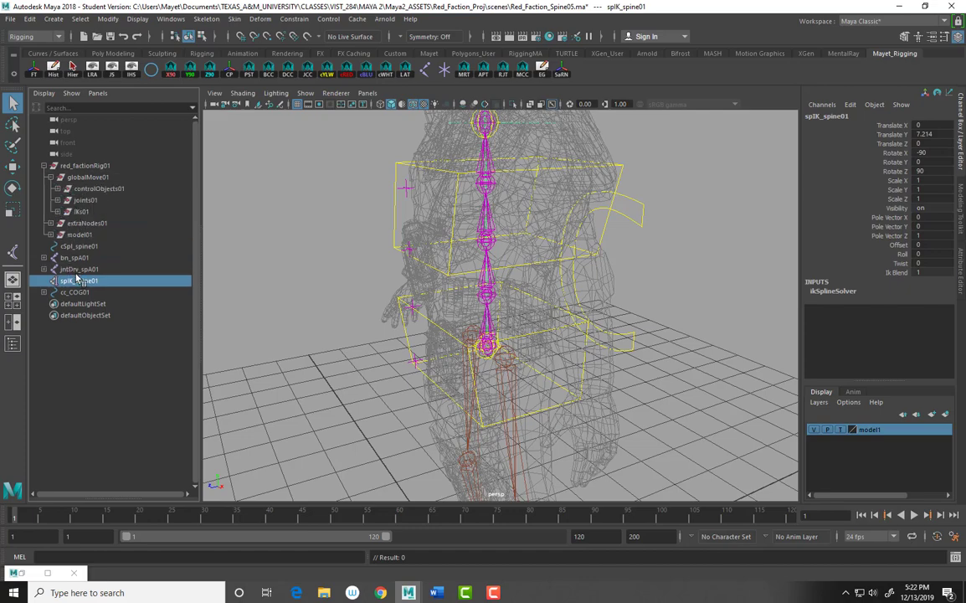
left_click(83, 212, "ctrl")
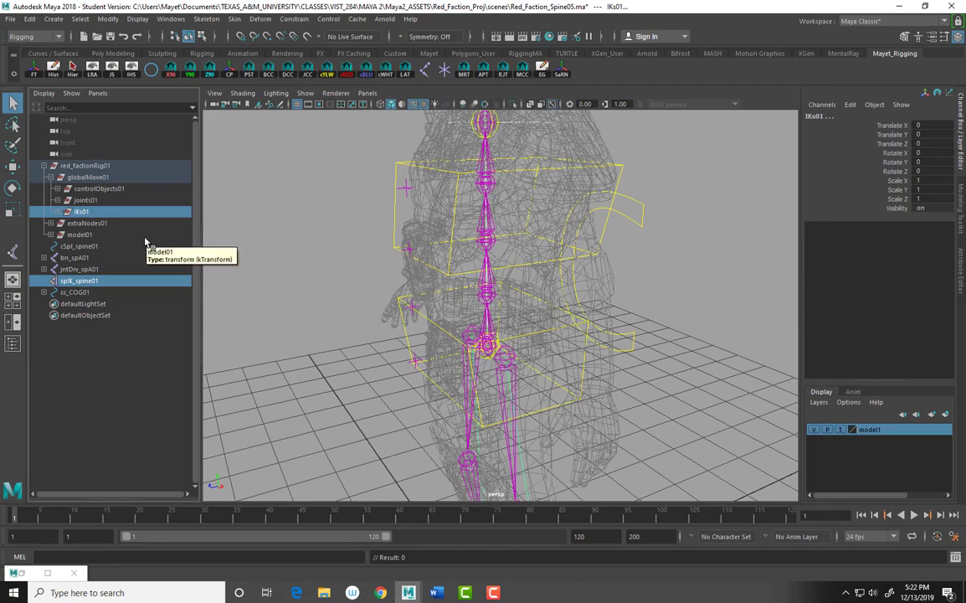
key("p")
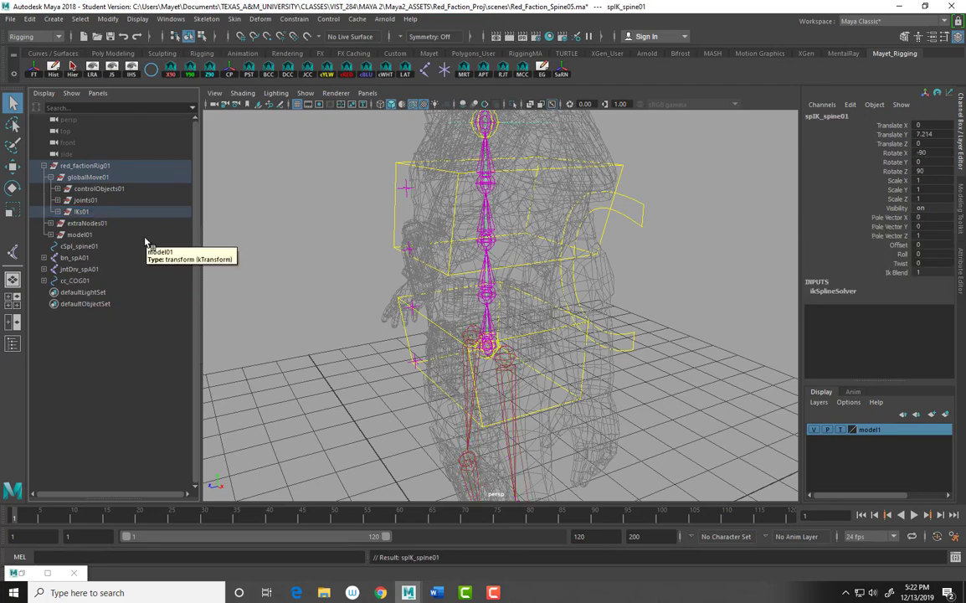
- Create an empty group node and rename it xtra_toHide01
left_click(56, 213)
left_click(57, 212)
left_click(485, 69)
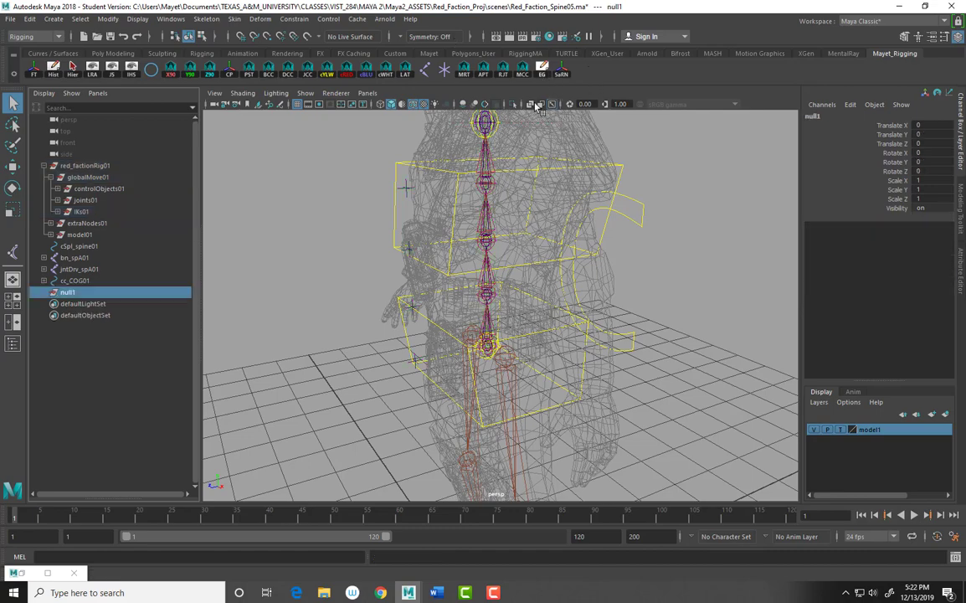
double_click(70, 292)
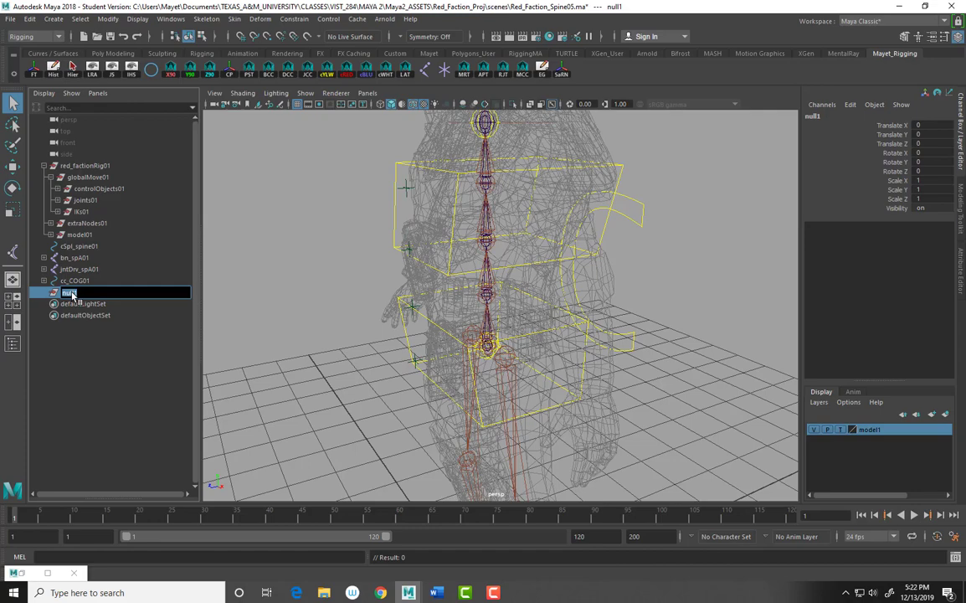
type("xt")
type("ra_toHide01")
key("Return")
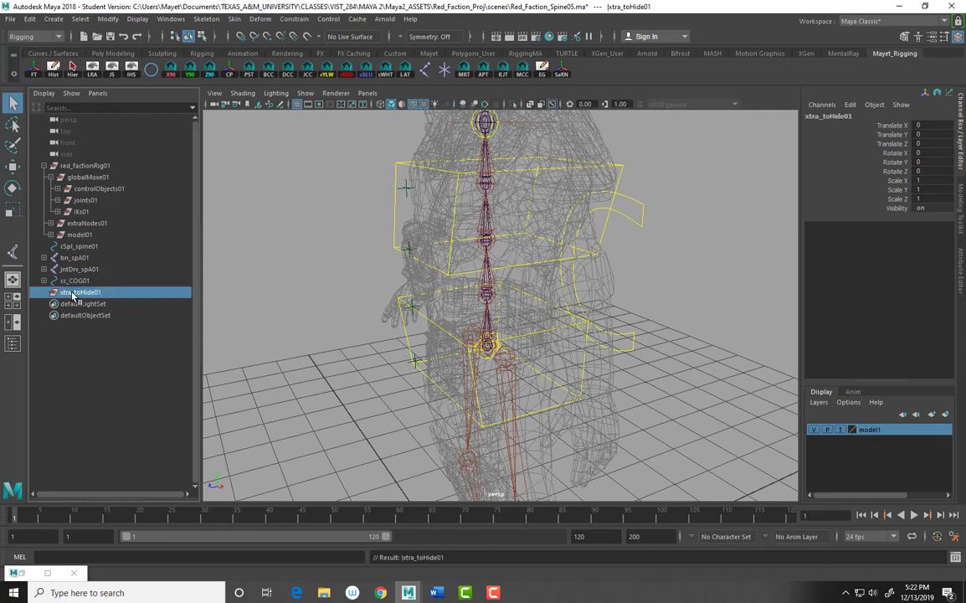
- Parent xtra_toHide01 under globalMove01, and parent the cSpl_spine01 curve under xtra_toHide01
left_click(97, 178, "ctrl")
key("p")
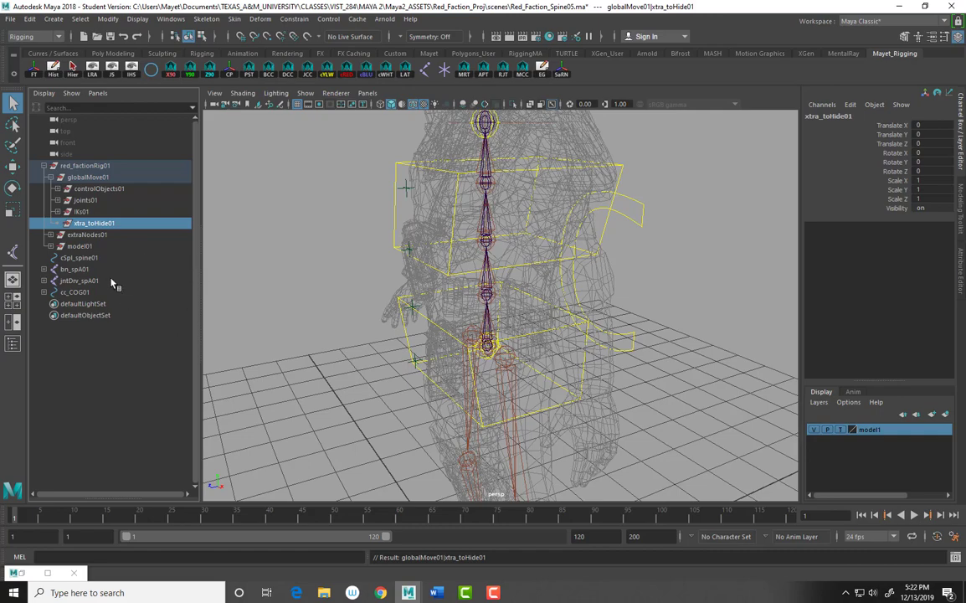
left_click(78, 257)
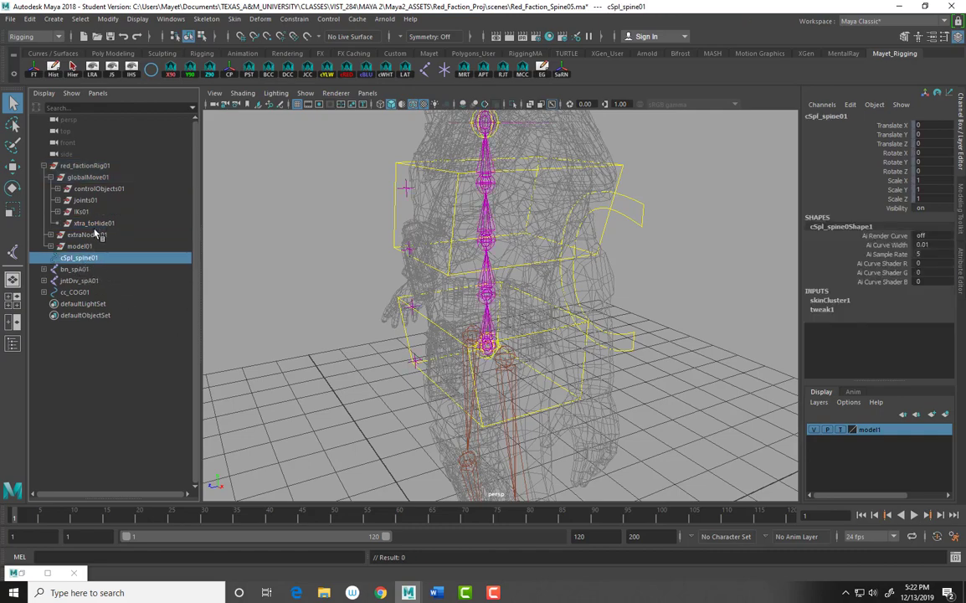
left_click(89, 223, "ctrl")
key("p")
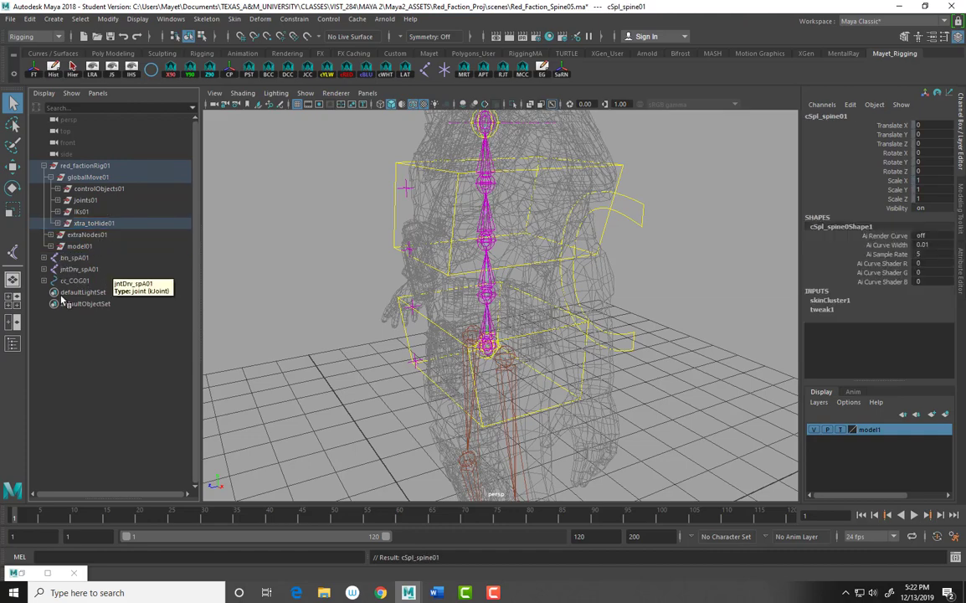
- Parent the bn_spA01 joint chain under joints01 and check its placement in that group
left_click(84, 260)
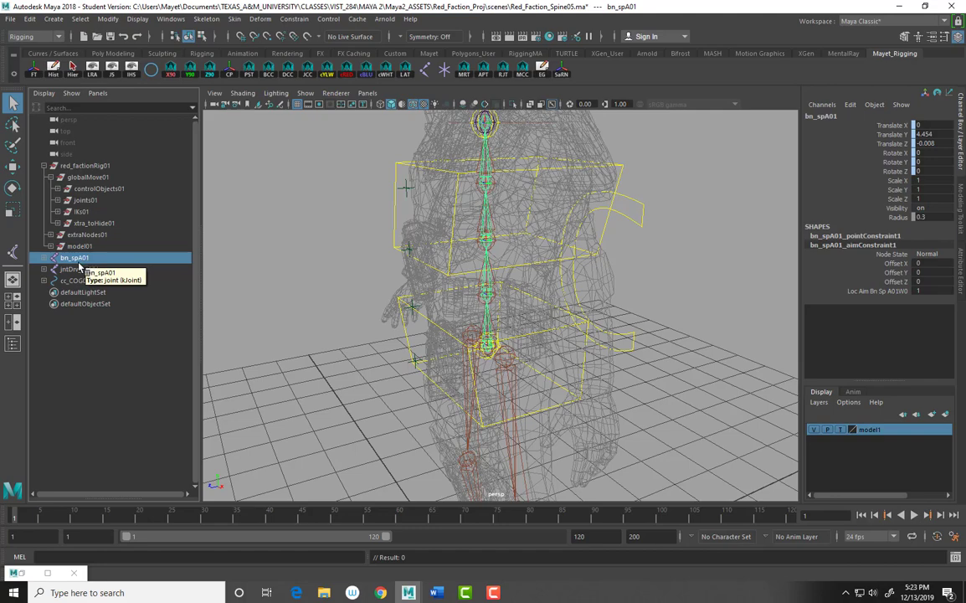
left_click_drag(78, 262, 83, 203)
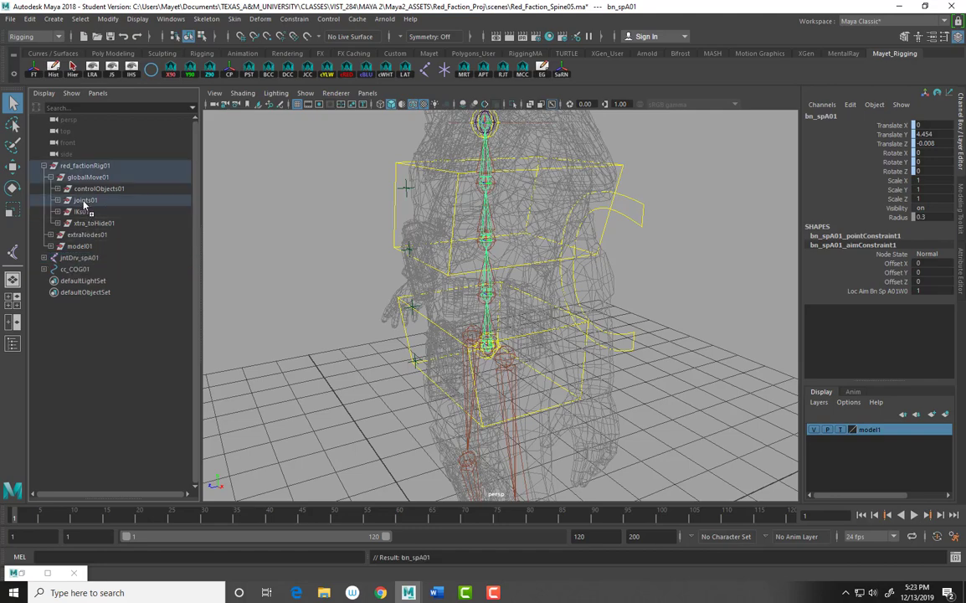
left_click(57, 202)
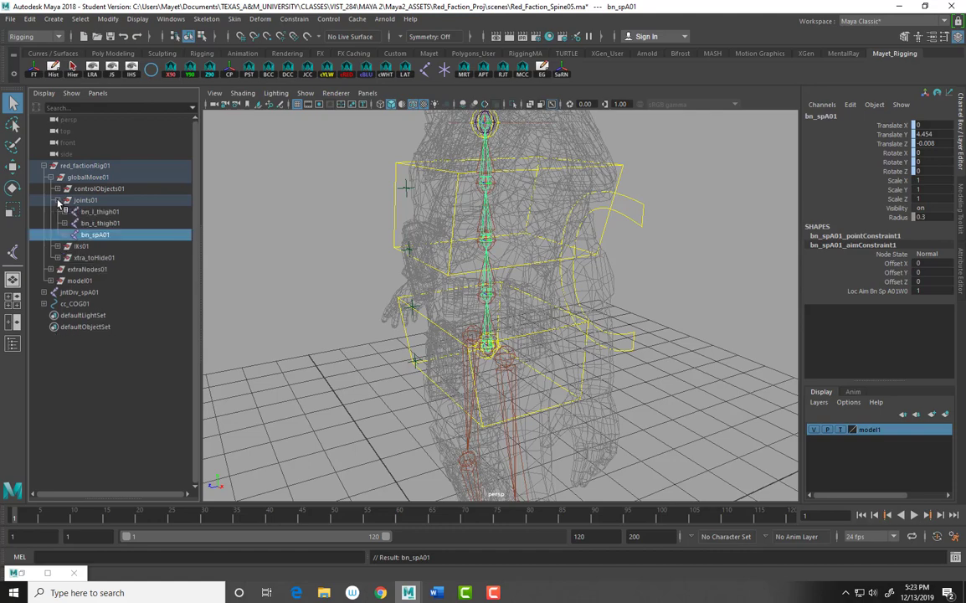
left_click(58, 202)
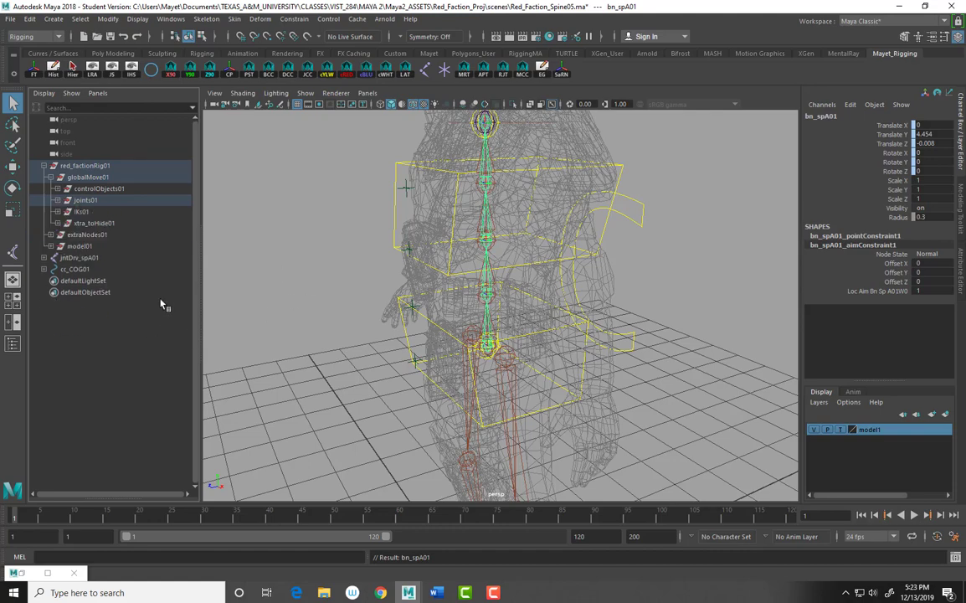
- Parent the jntDrv_spA01 driver joint chain under joints01
left_click(80, 269)
left_click_drag(80, 272, 80, 258)
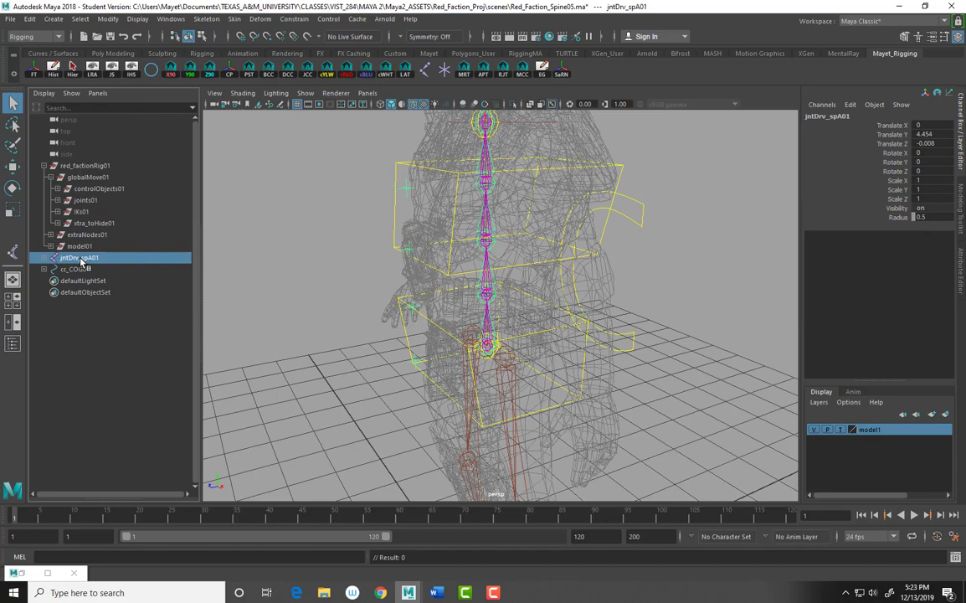
left_click(86, 203, "ctrl")
key("p")
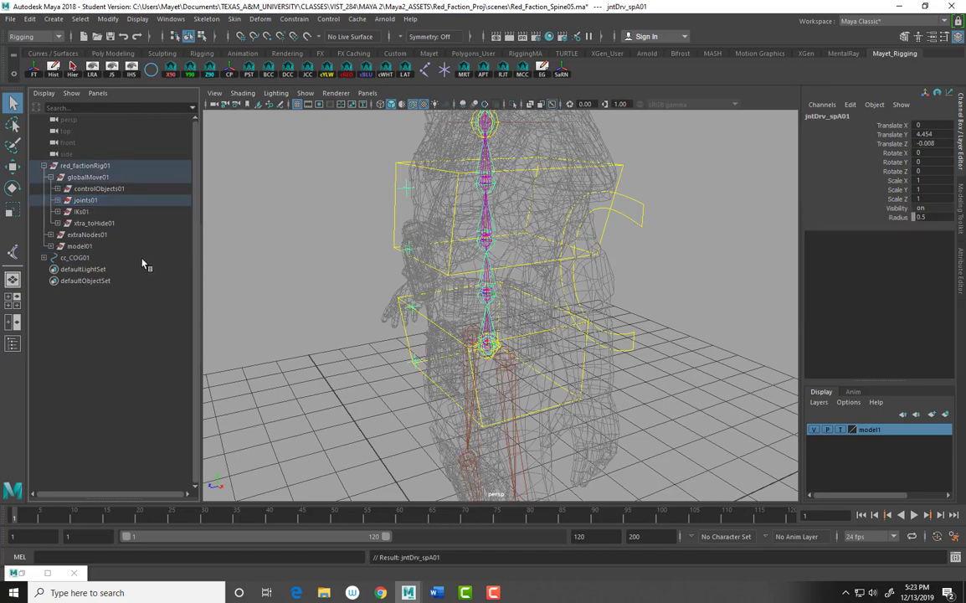
- Parent the cc_COG01 control under controlObjects01
left_click(74, 257)
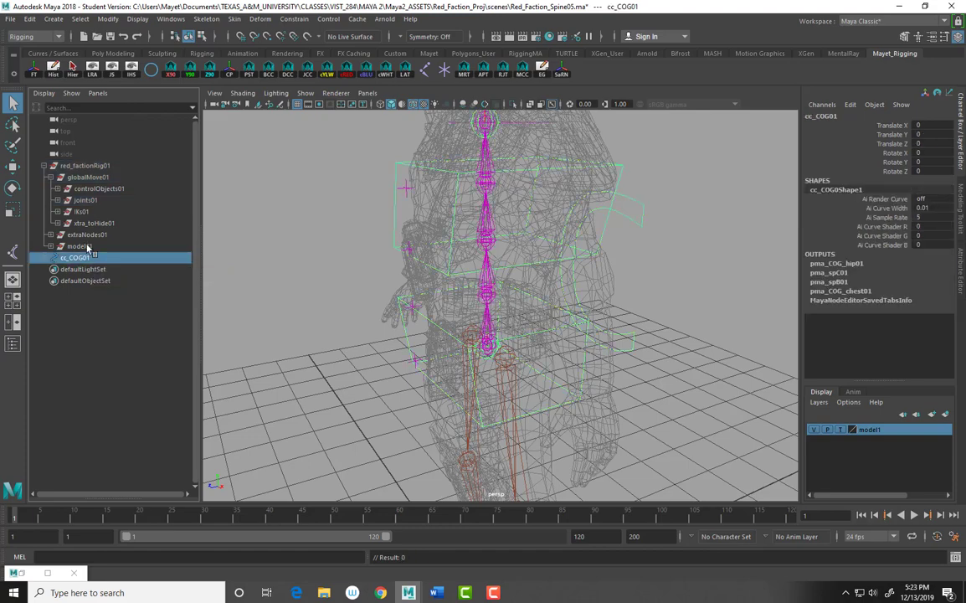
left_click(112, 190, "ctrl")
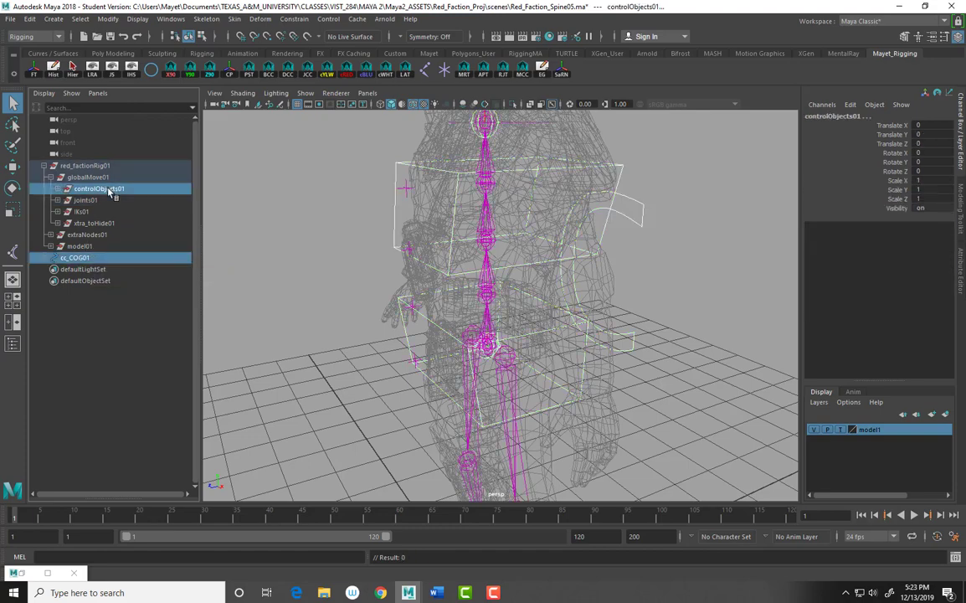
key("p")
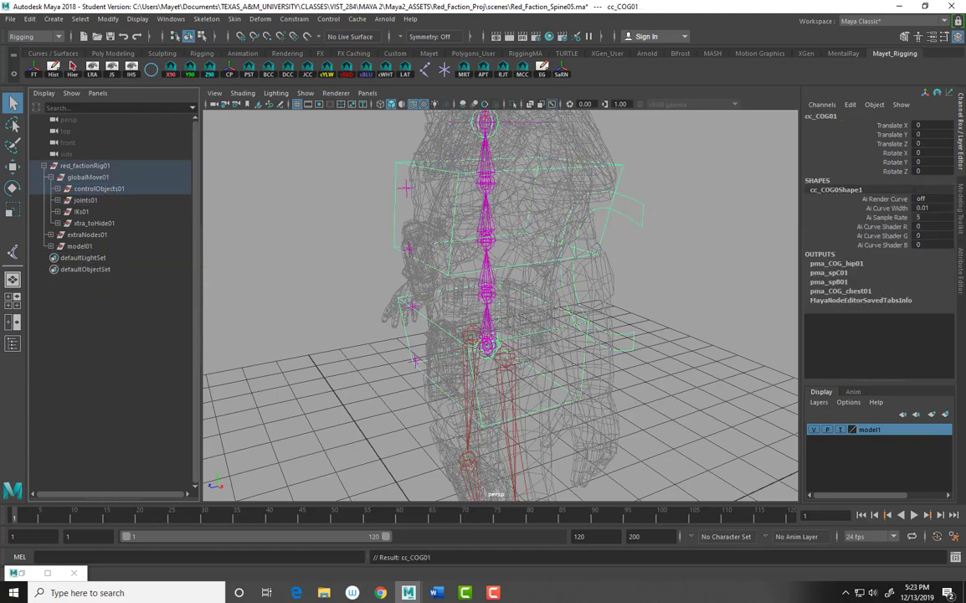
- Parent the bn_l_thigh01 and bn_r_thigh01 joints under the root spine joint bn_spA01
scroll(687, 315, "up", 4)
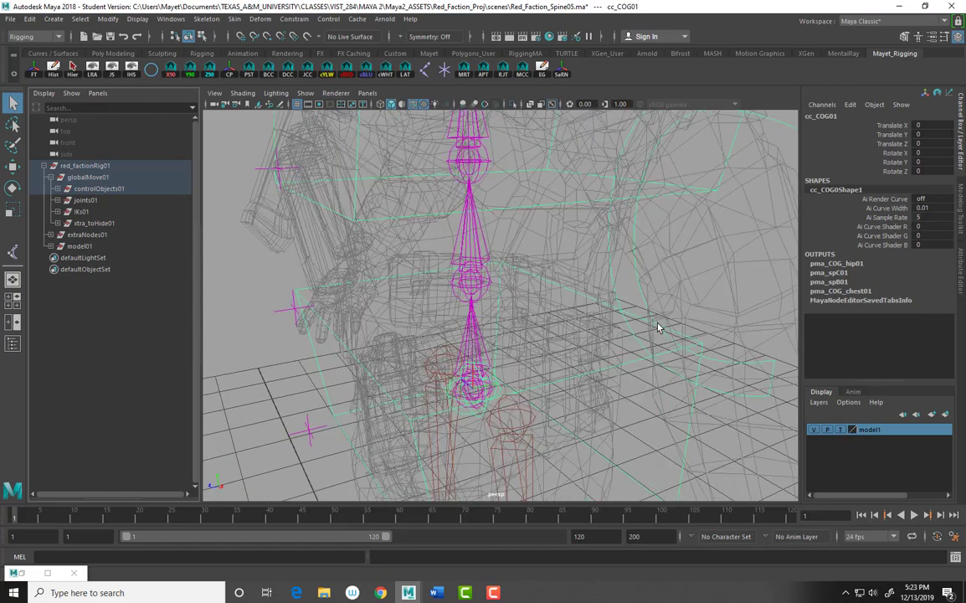
scroll(651, 313, "down", 4)
left_click_drag(651, 313, 641, 303, "alt")
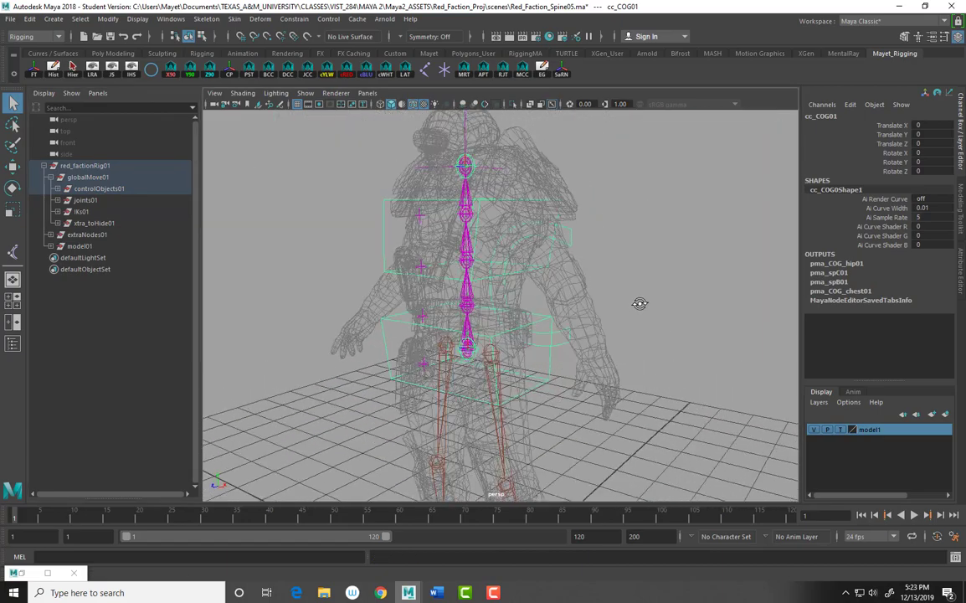
scroll(599, 341, "up", 2)
left_click(558, 404)
scroll(533, 373, "up", 2)
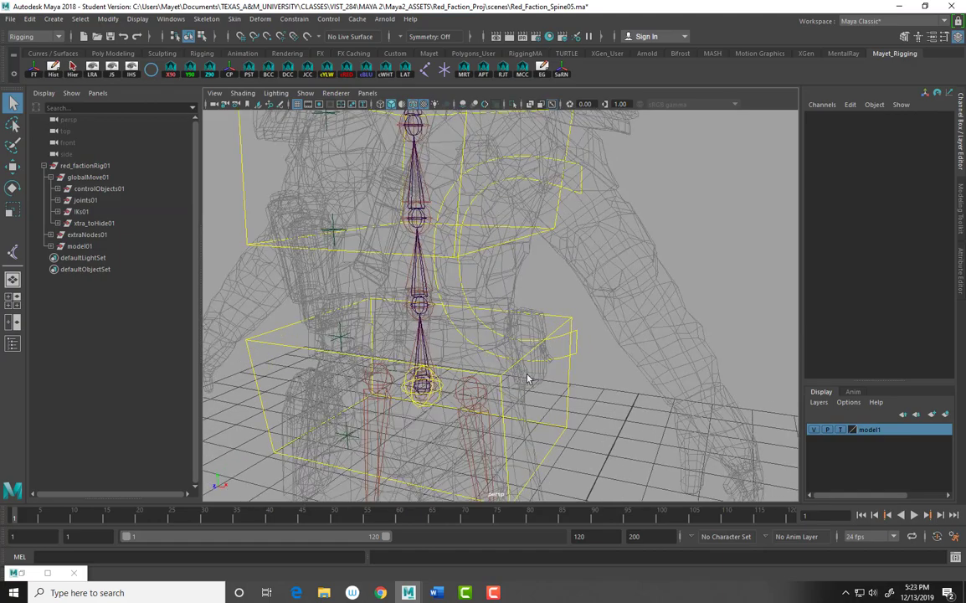
scroll(529, 360, "up", 2)
left_click(522, 354)
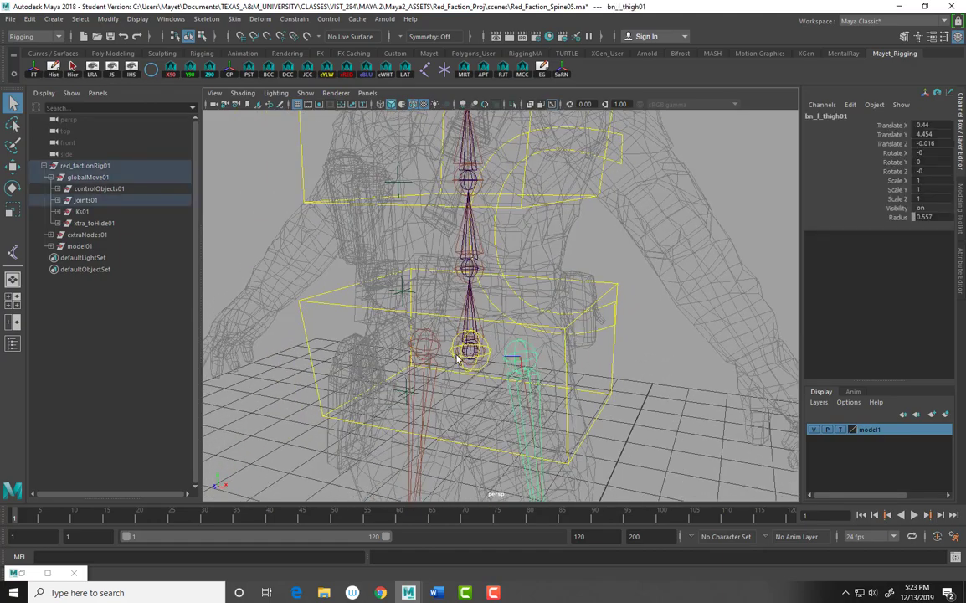
left_click(419, 336, "shift")
scroll(479, 350, "up", 2)
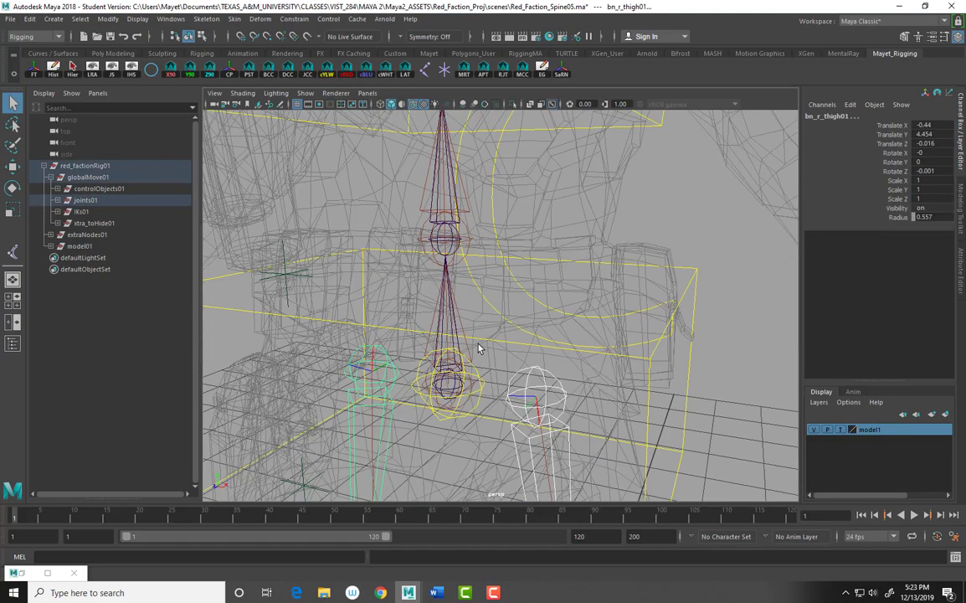
scroll(435, 317, "up", 2)
left_click(431, 402)
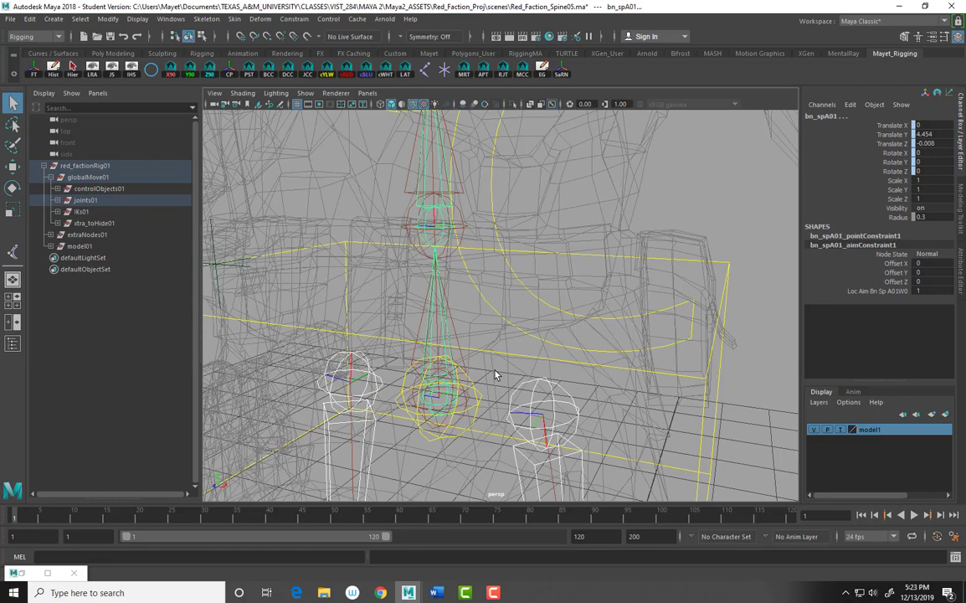
key("ctrl+z")
key("ctrl+z")
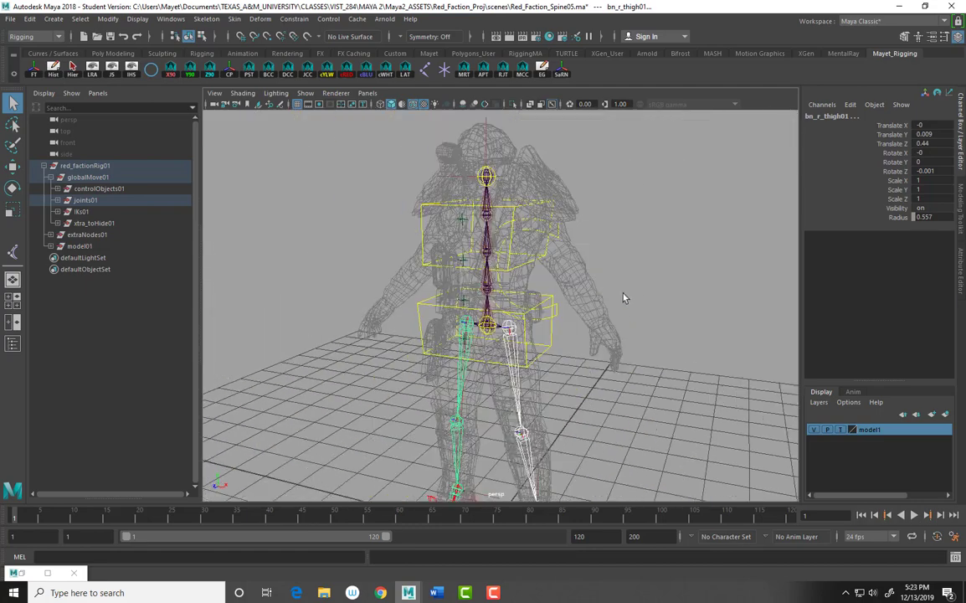
- Test the leg connection by rotating cc_hip01 in Y, and undo the rotation
key("ctrl+z")
key("ctrl+z")
key("ctrl+z")
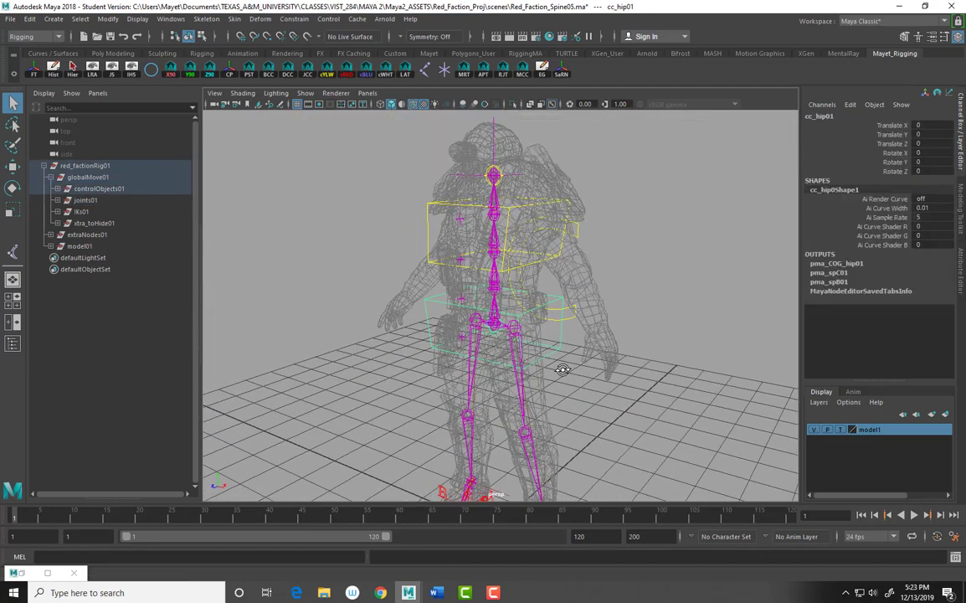
key("e")
mouse_move(519, 335)
left_mouse_down()
mouse_move(490, 338)
mouse_move(526, 335)
left_mouse_up()
key("ctrl+z")
key("ctrl+z")
key("ctrl+z")
key("ctrl+z")
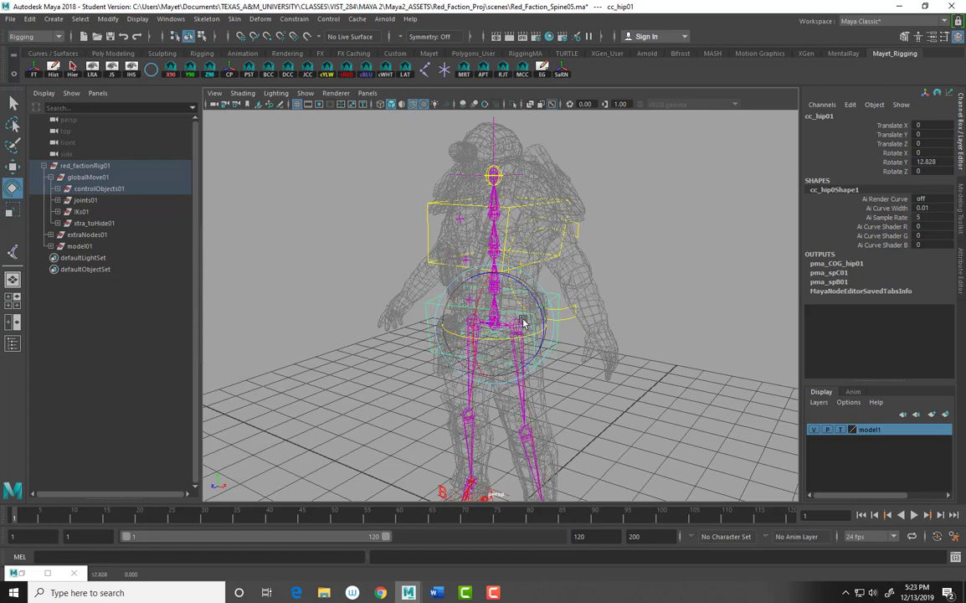
- Test the upper spine by rotating cc_chest01 about 67 degrees in Y, and undo the rotation
left_click(516, 295)
left_click_drag(515, 294, 550, 215)
key("ctrl+z")
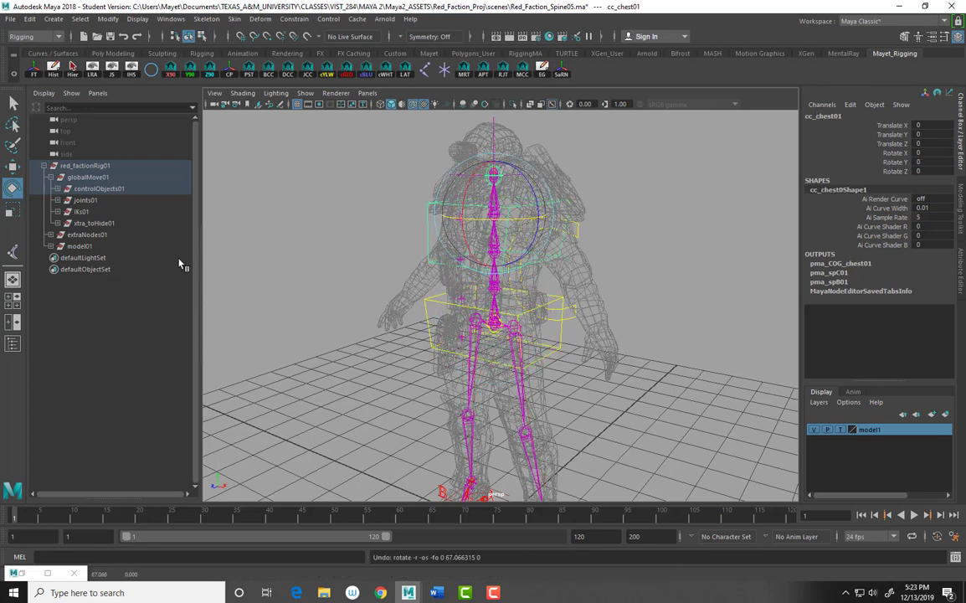
- Hide the xtra_toHide01 group, and check its contents in the hierarchy
left_click(92, 222)
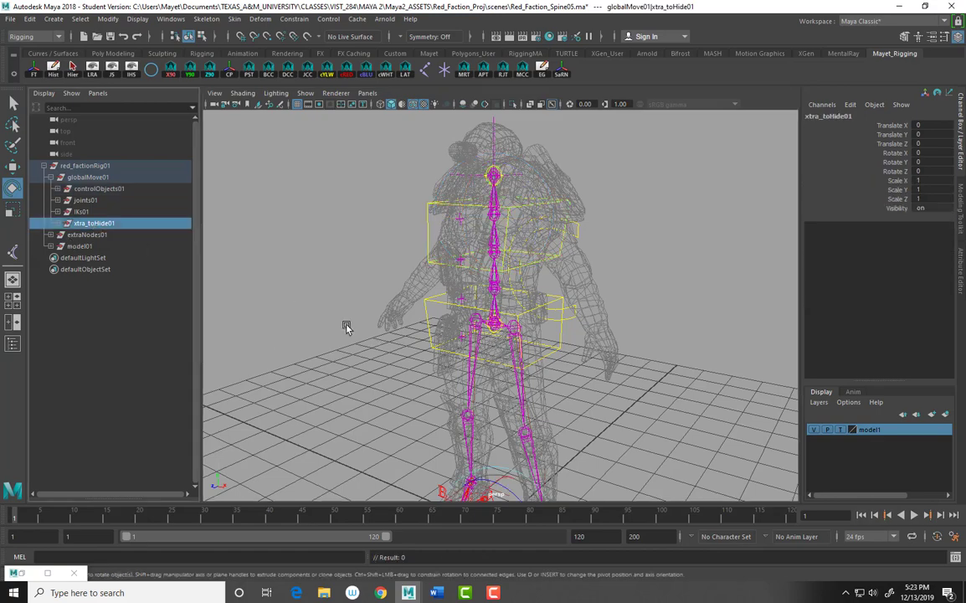
key("ctrl+h")
left_click_drag(345, 328, 330, 330, "alt")
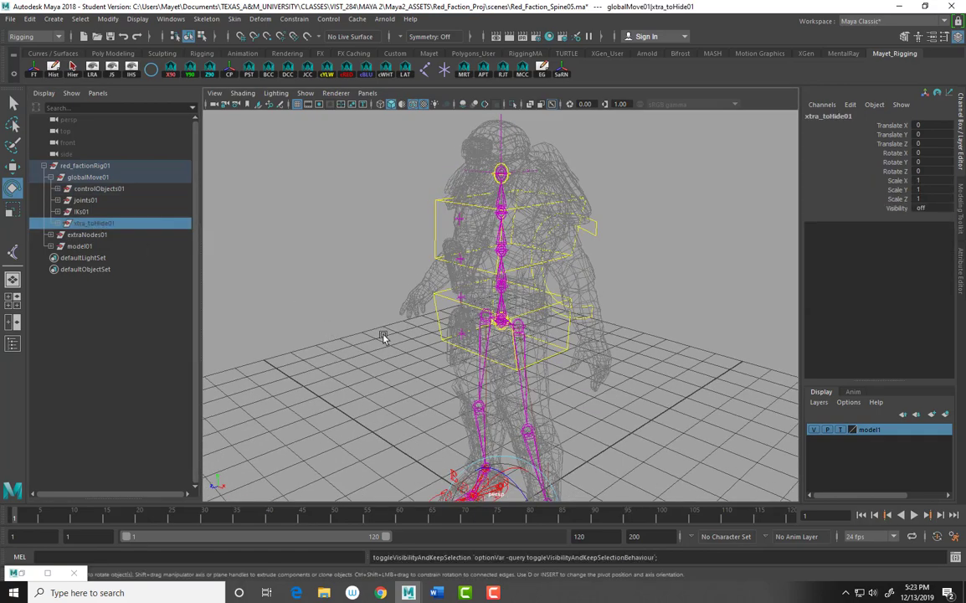
left_click(58, 224)
left_click(58, 224)
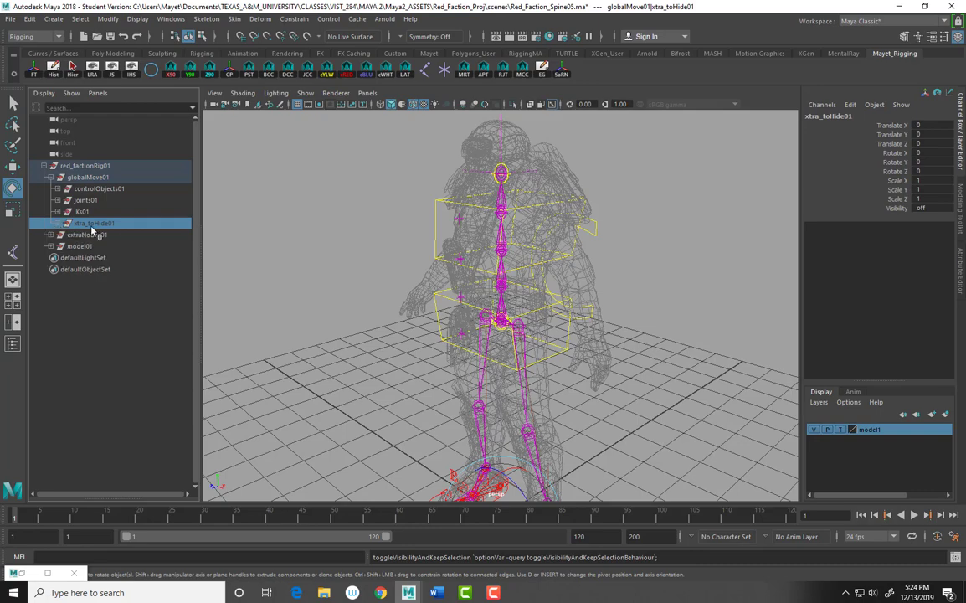
left_click_drag(615, 328, 378, 310, "alt")
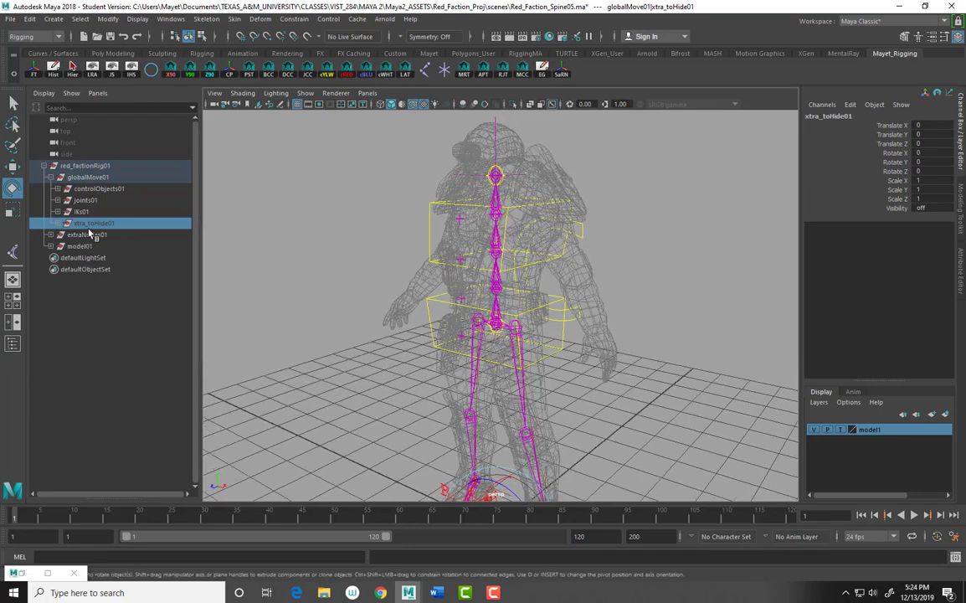
- Make xtra_toHide01 visible to compare the rig, and hide the group again
key("h")
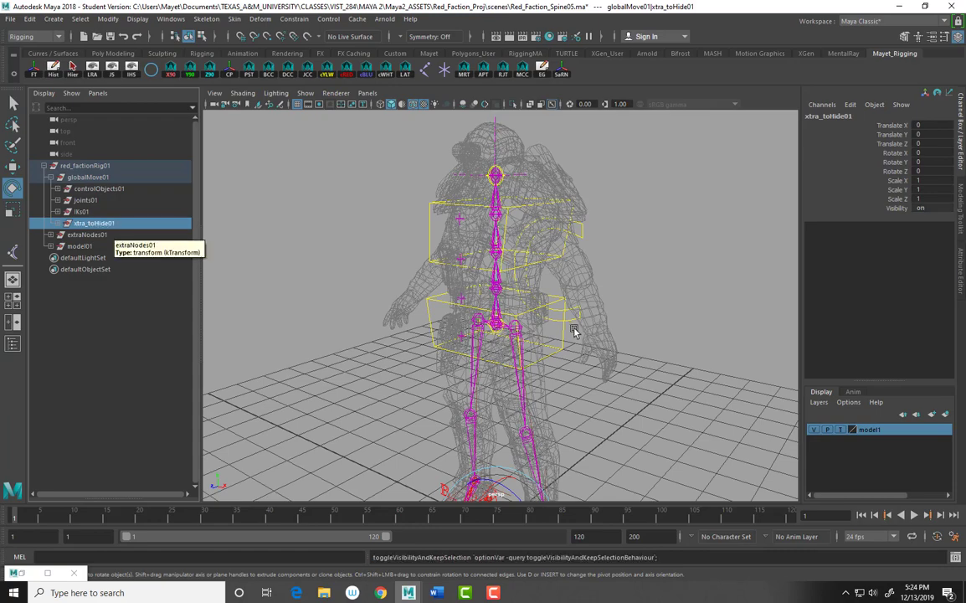
left_click_drag(586, 353, 620, 356, "alt")
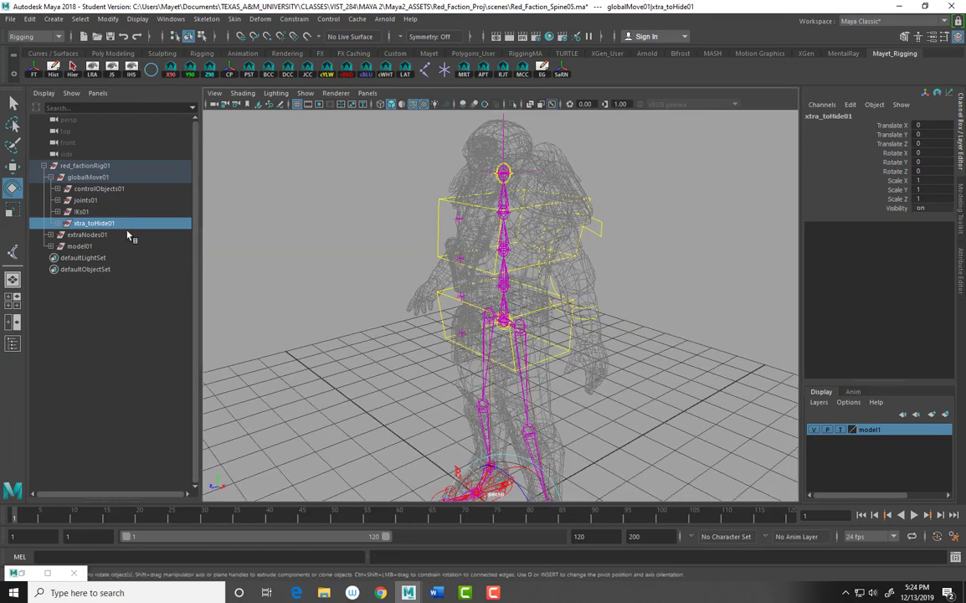
key("h")
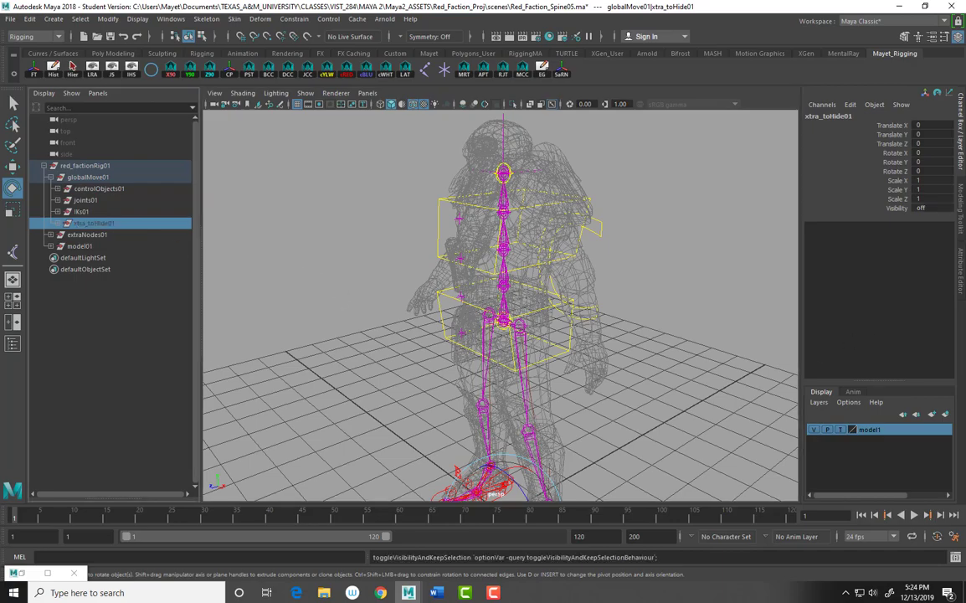
left_click_drag(507, 279, 621, 307, "alt")
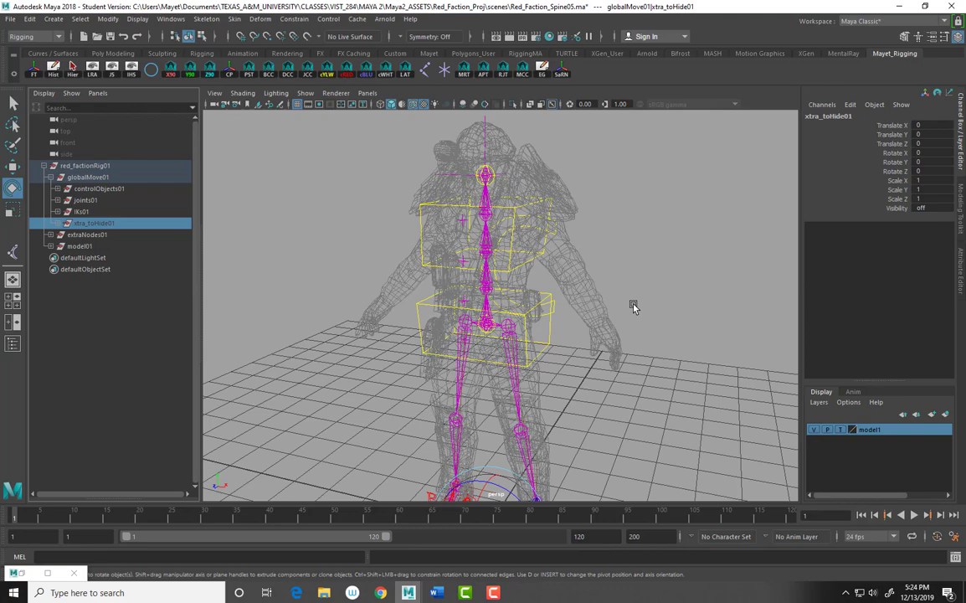